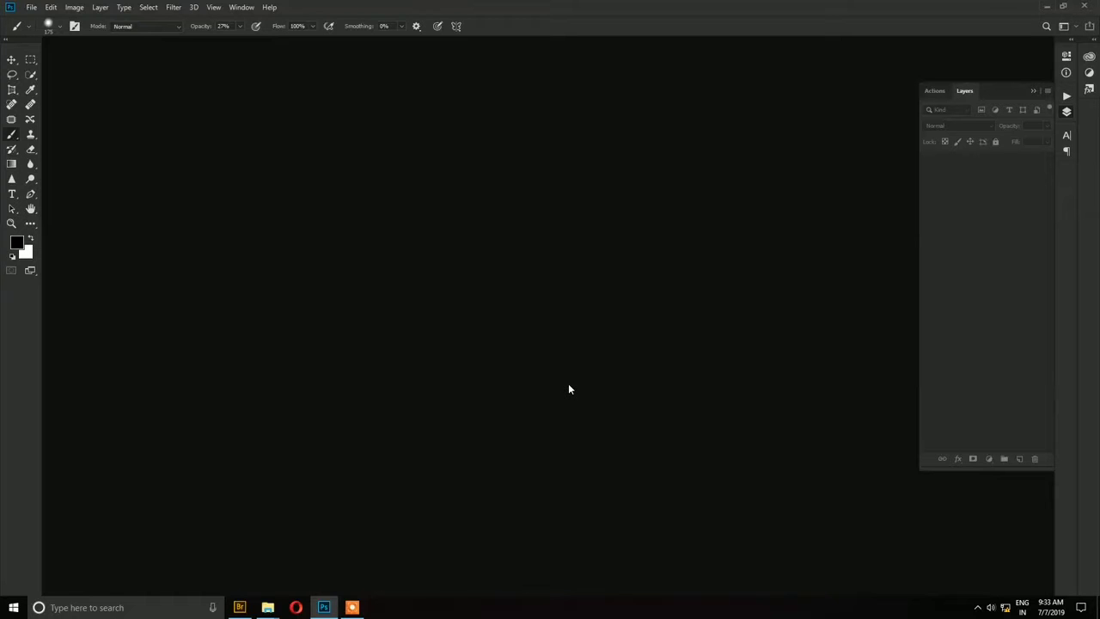
# Open the raw photo DSC_0069.NEF from the Raw Editing folder
pyautogui.hotkey('ctrl', 'o')
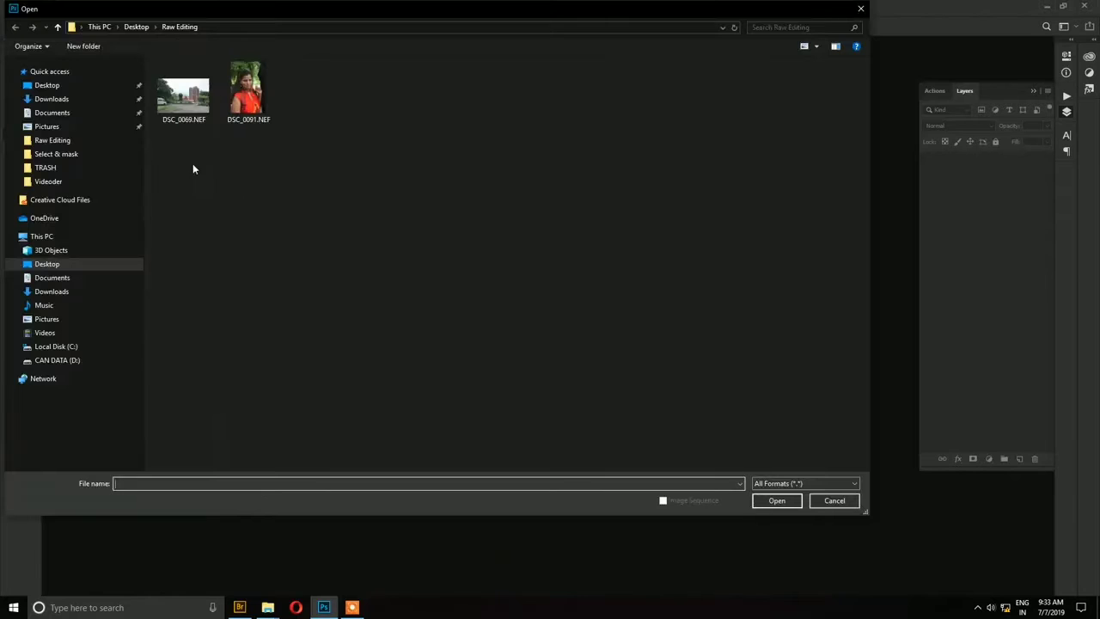
pyautogui.click(193, 109)
pyautogui.click(776, 500)
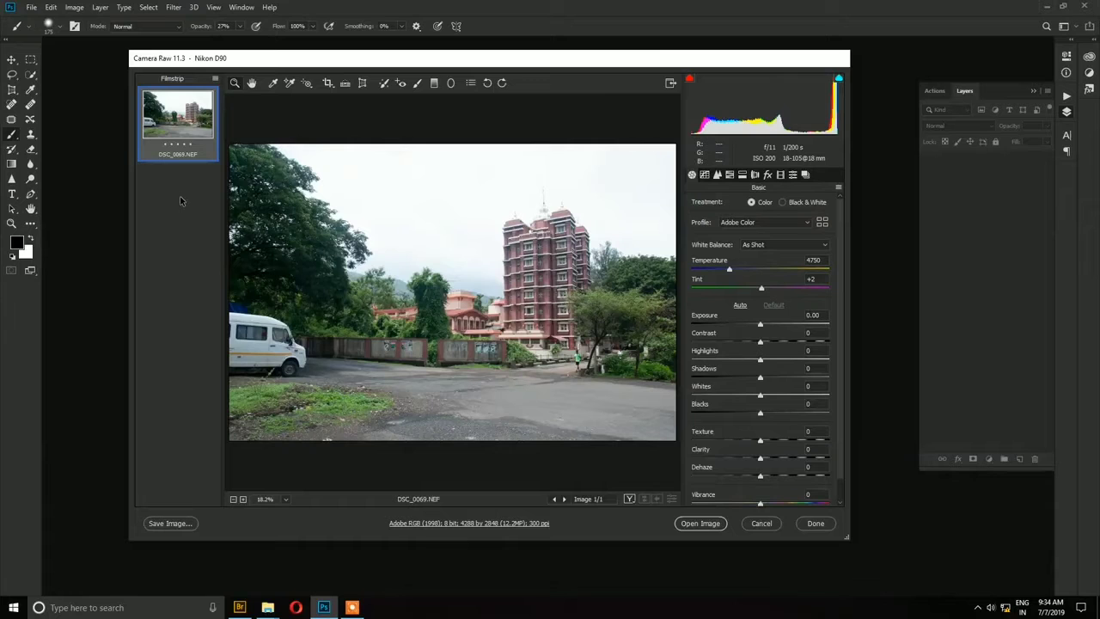
pyautogui.click(165, 526)
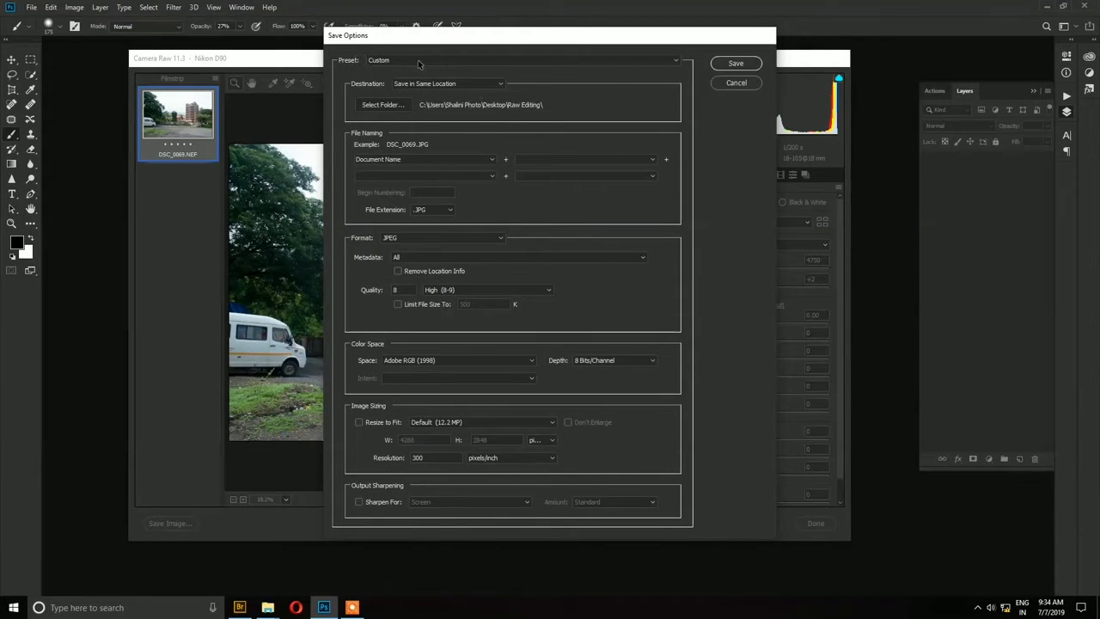
pyautogui.moveTo(488, 44); pyautogui.dragTo(461, 43)
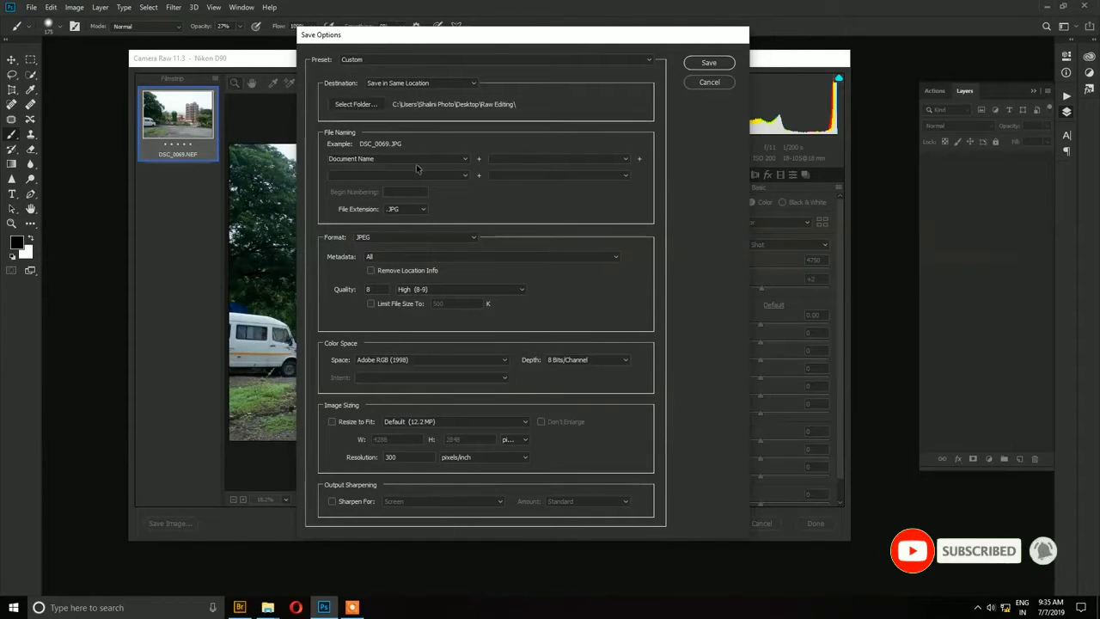
pyautogui.click(425, 211)
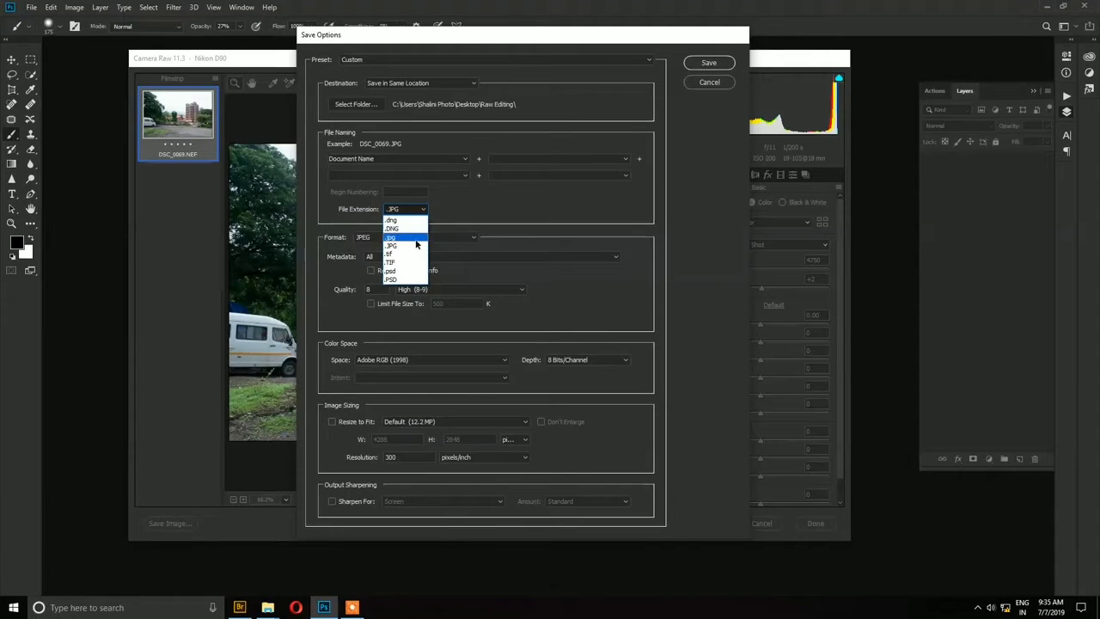
pyautogui.click(416, 246)
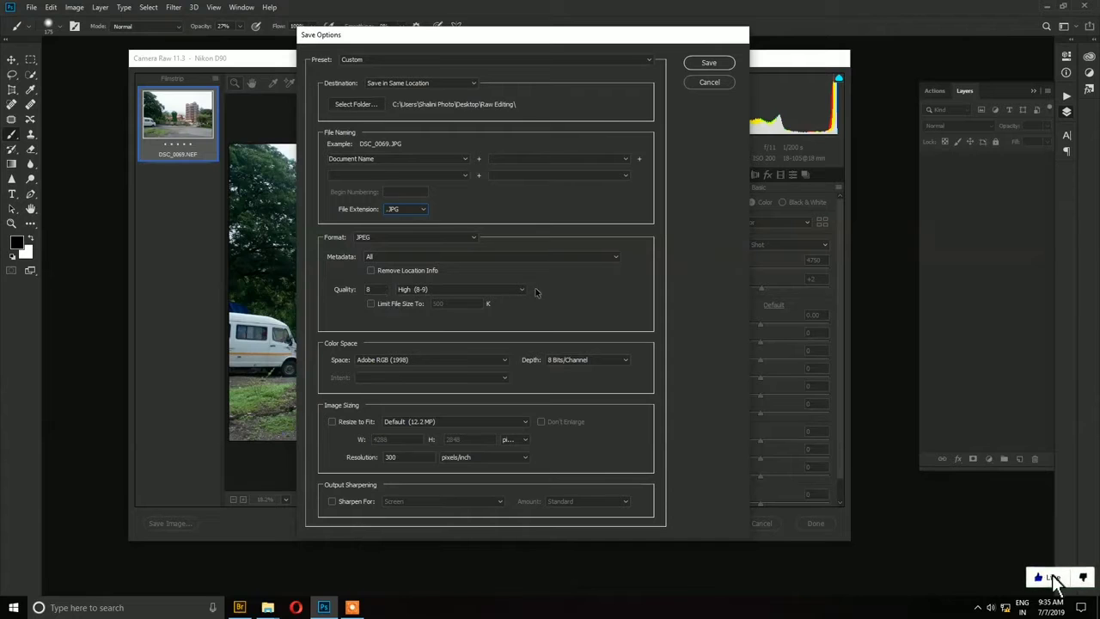
pyautogui.click(516, 290)
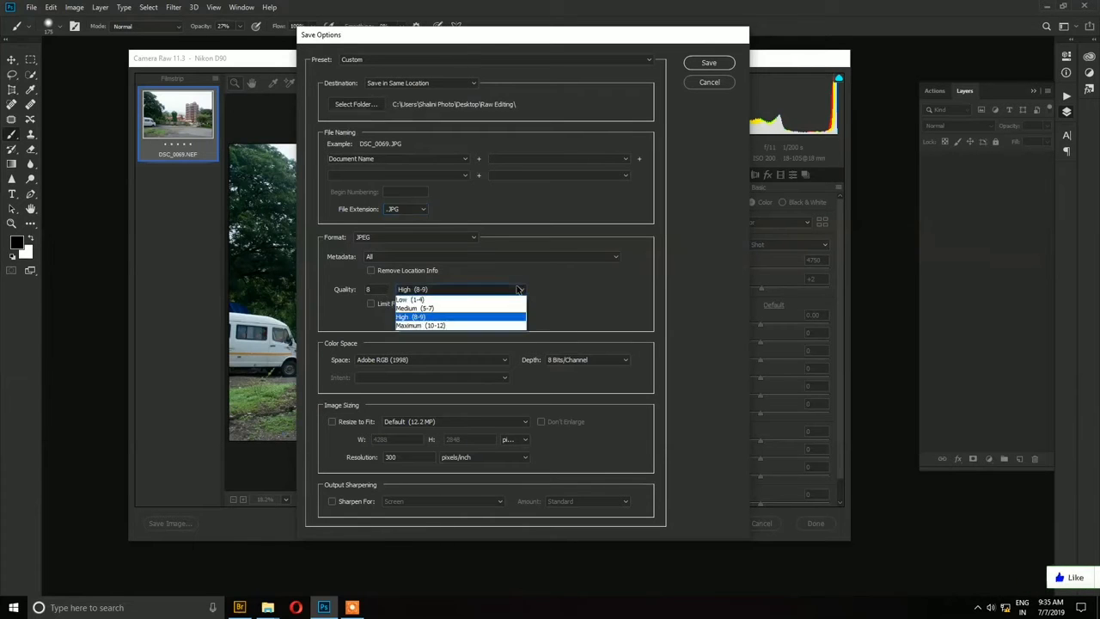
pyautogui.click(453, 327)
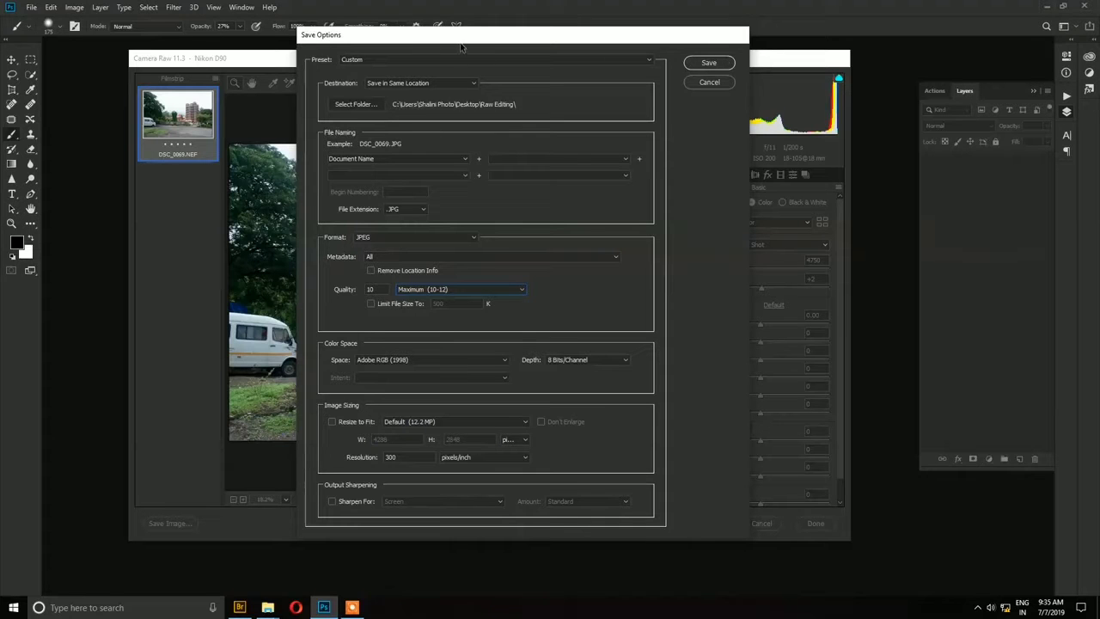
pyautogui.click(722, 79)
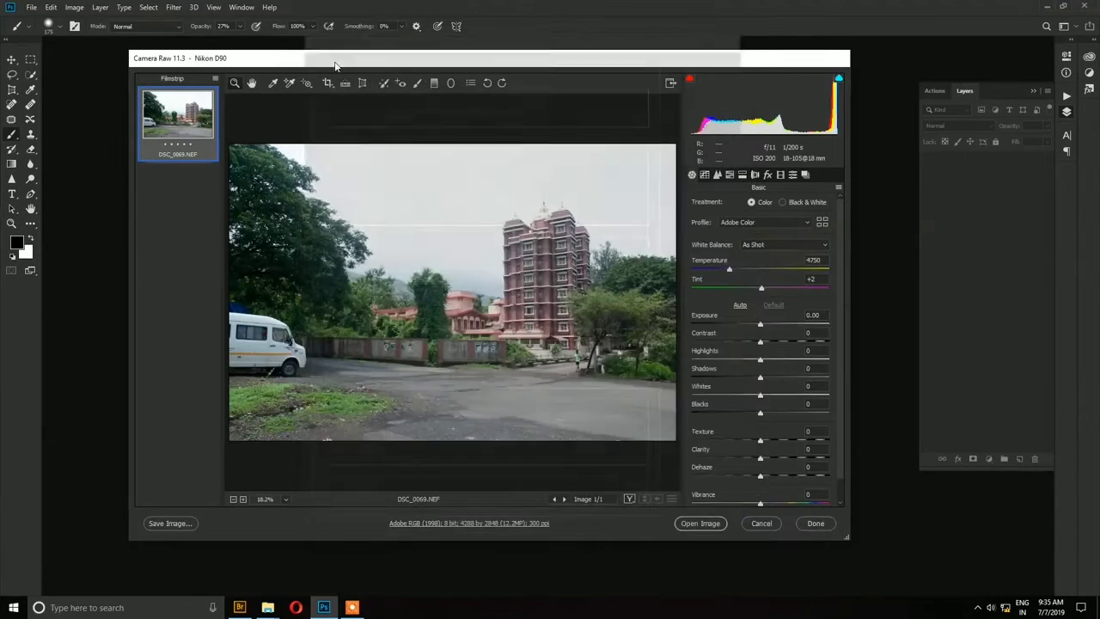
# Open the raw photo from Camera Raw as a normal image document
pyautogui.moveTo(404, 66); pyautogui.dragTo(394, 66)
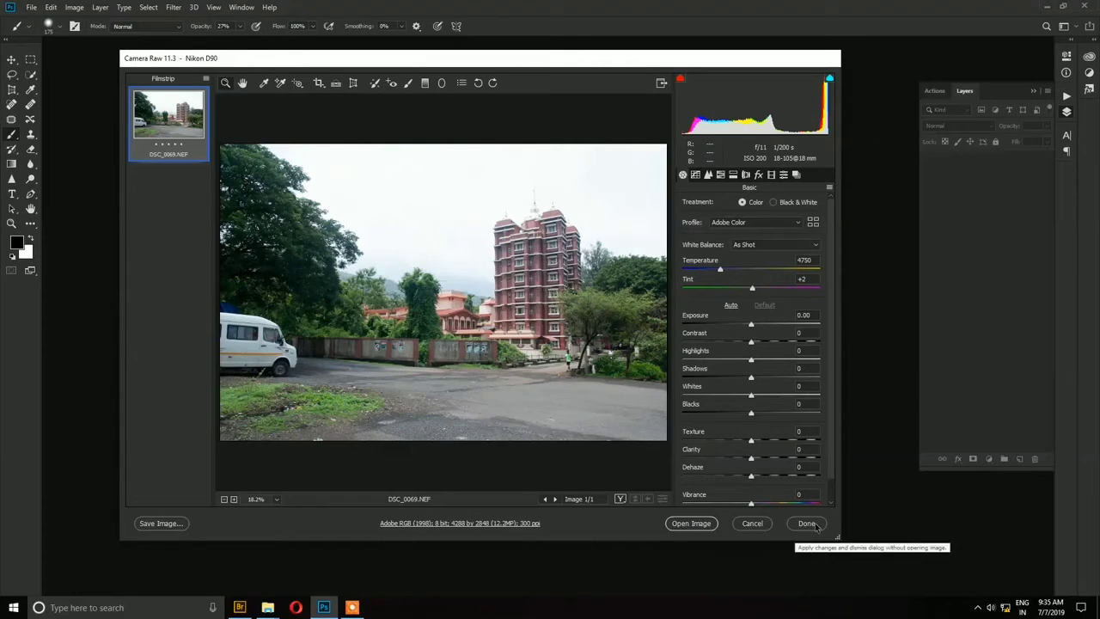
pyautogui.click(690, 523)
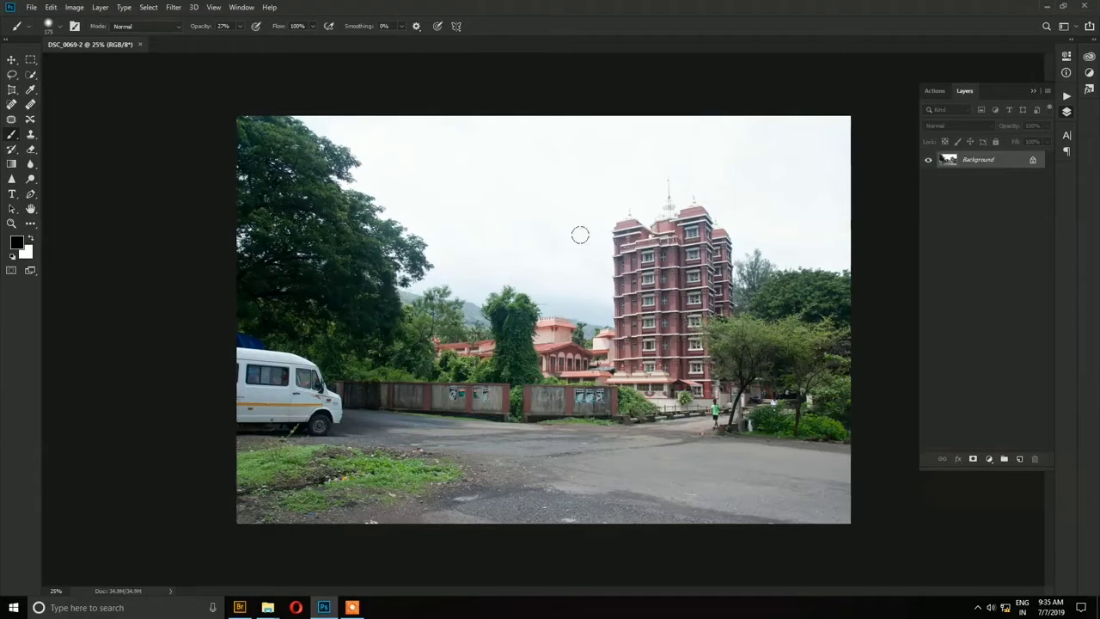
pyautogui.hotkey('ctrl', 'shift', 's')
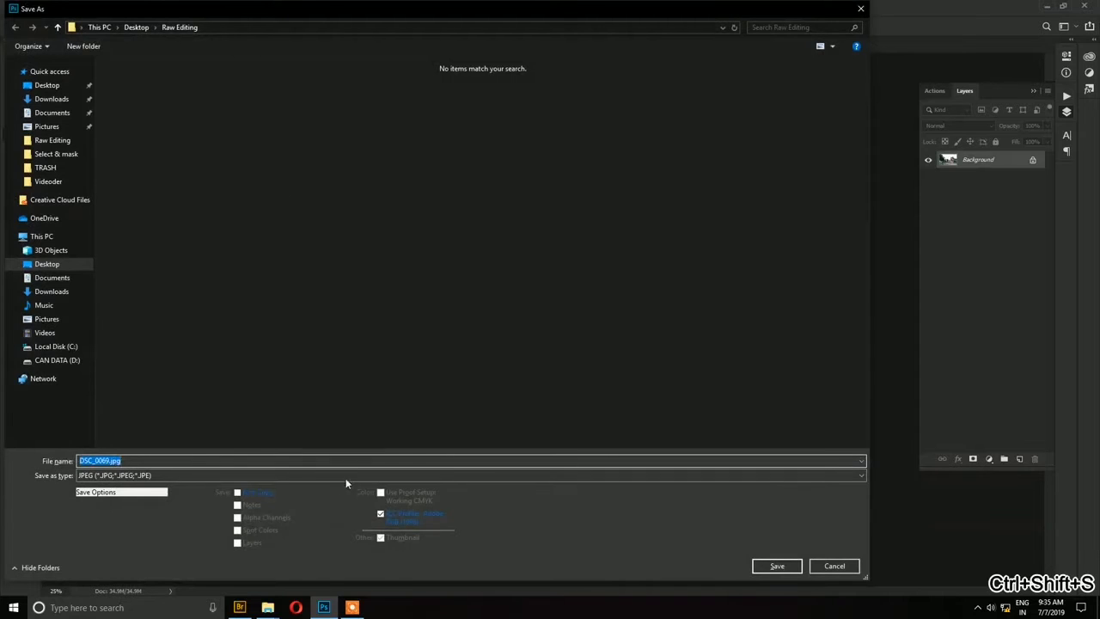
pyautogui.click(168, 479)
pyautogui.click(173, 476)
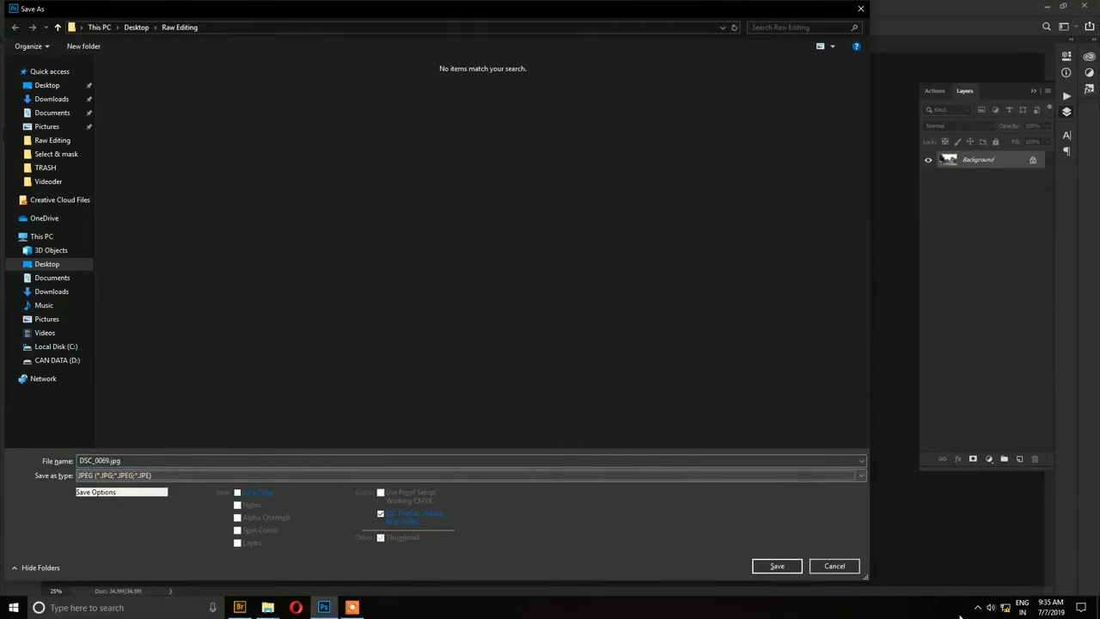
pyautogui.click(835, 565)
# Close the building photo's document without saving it
pyautogui.scroll(-1, 591, 267)
pyautogui.scroll(2, 592, 267)
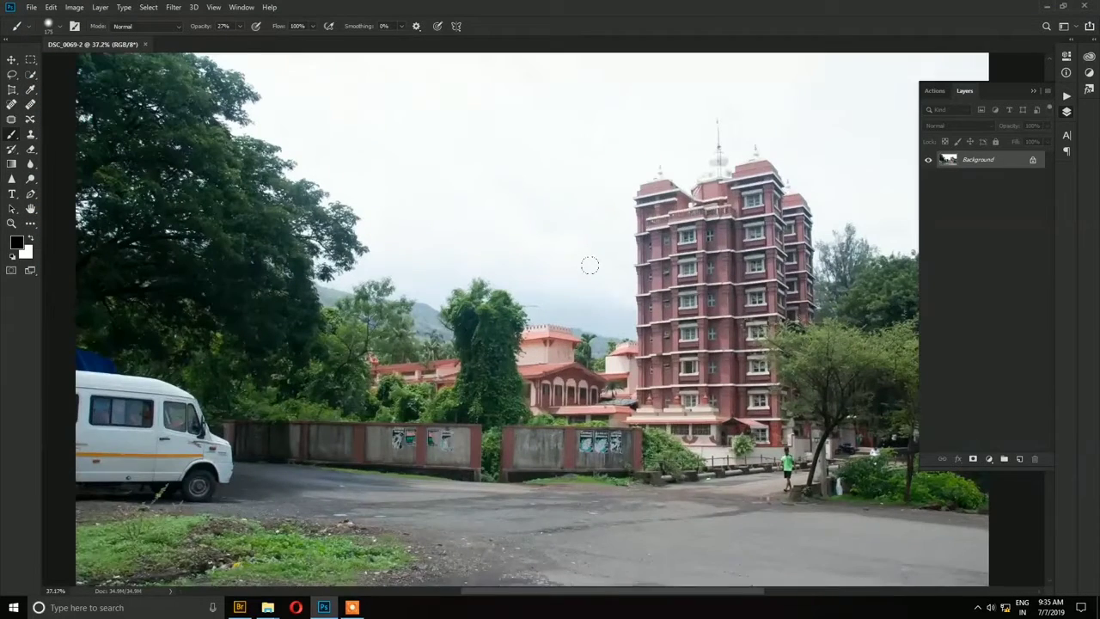
pyautogui.scroll(-1, 593, 269)
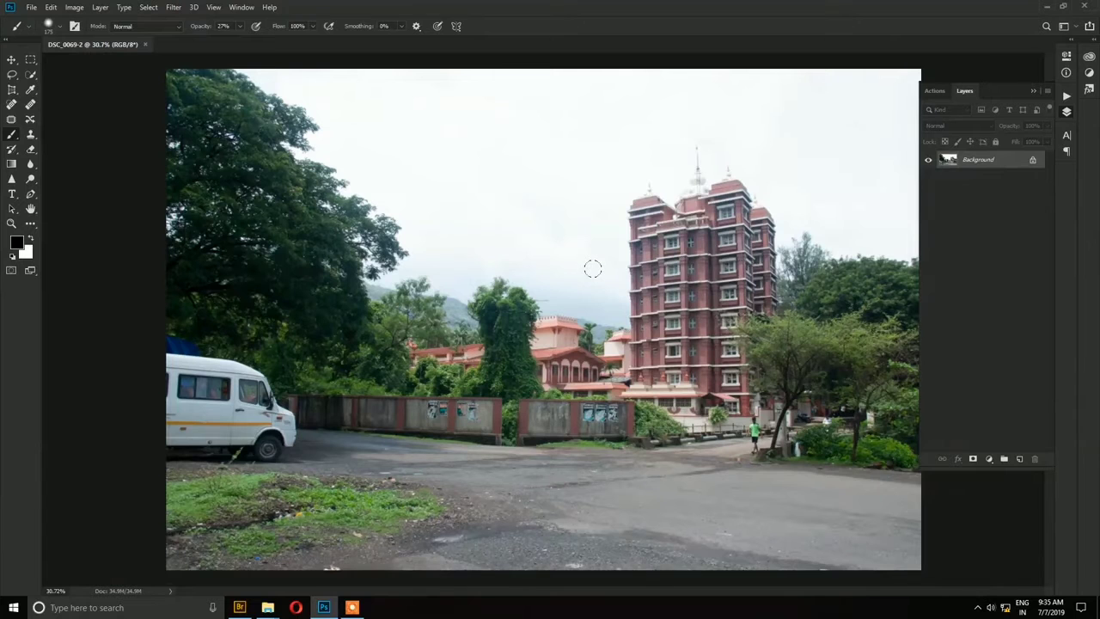
pyautogui.scroll(-1, 593, 269)
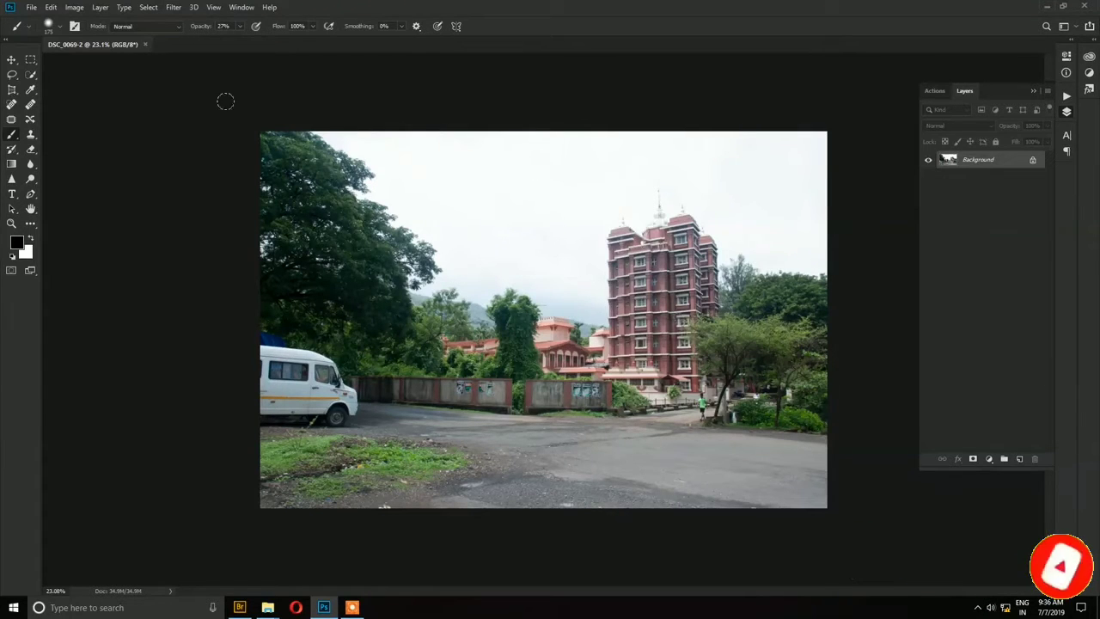
pyautogui.click(145, 44)
pyautogui.click(544, 225)
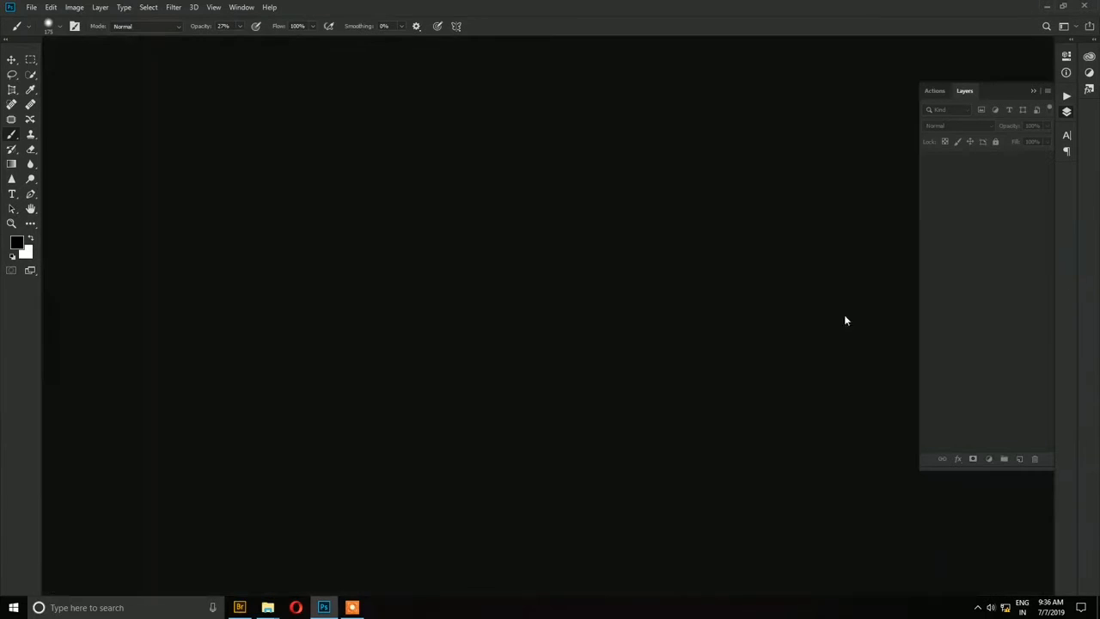
# Delete the DSC_0069.xmp sidecar file from the Raw Editing folder and open DSC_0069.NEF in Camera Raw
pyautogui.hotkey('ctrl', 'o')
pyautogui.click(183, 96)
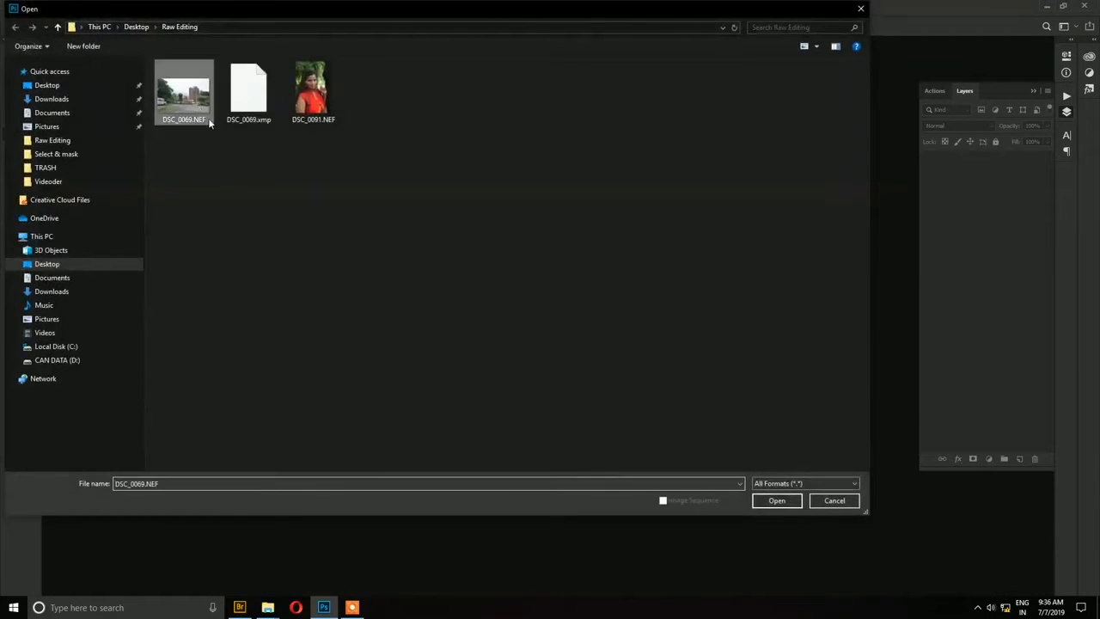
pyautogui.click(258, 112)
pyautogui.press('Delete')
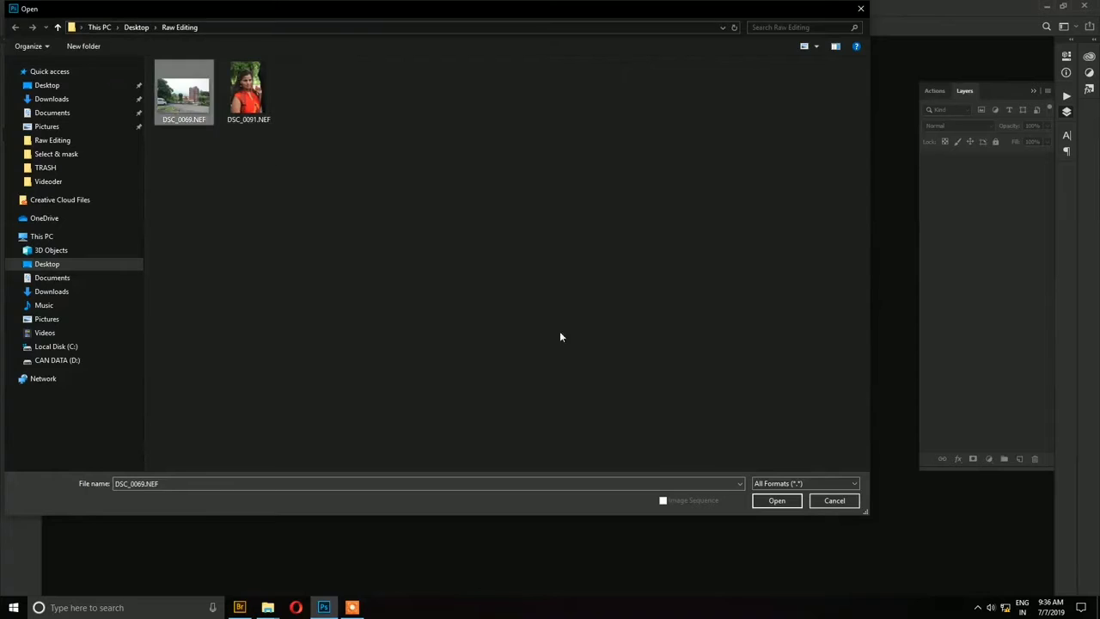
pyautogui.click(792, 498)
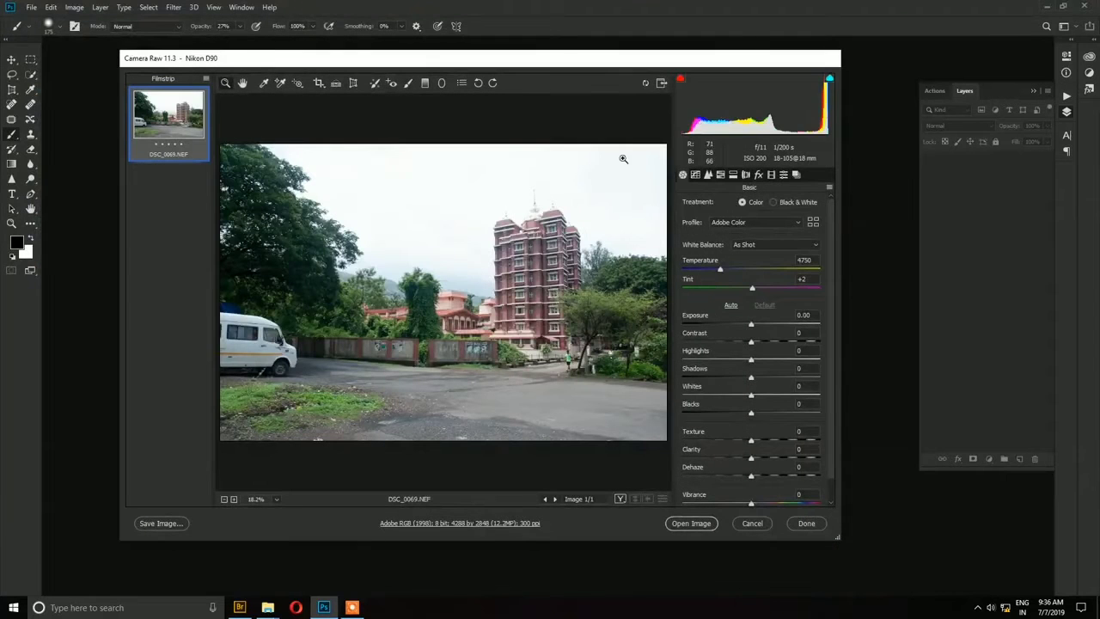
# Open the raw photo as a smart object and bring its layer back into Camera Raw for editing
pyautogui.moveTo(549, 65); pyautogui.dragTo(535, 66)
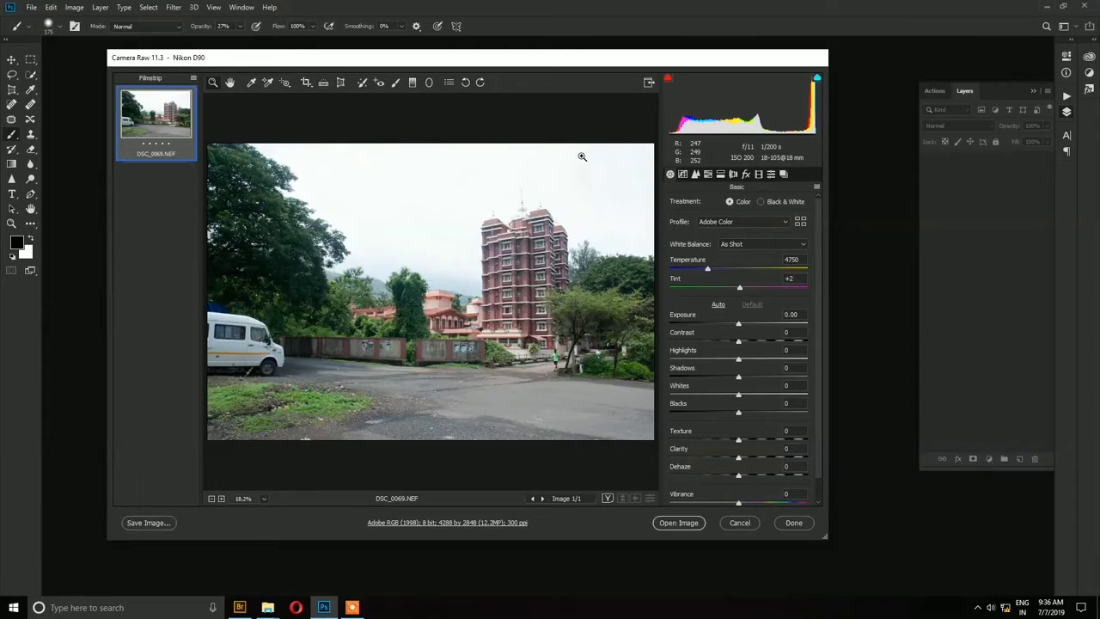
pyautogui.press('shift')
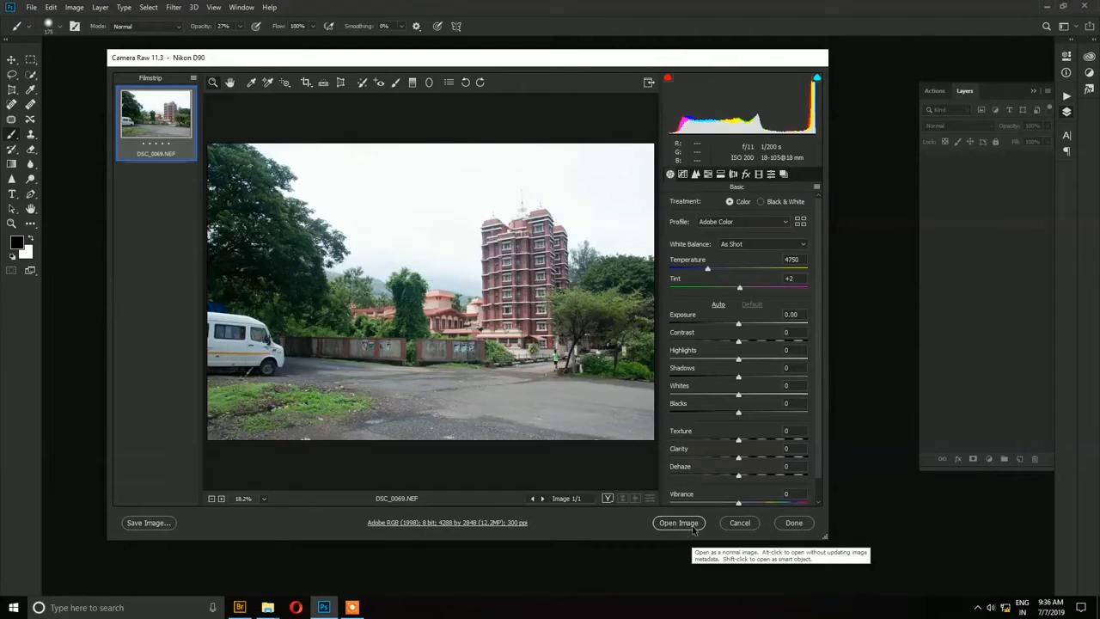
pyautogui.press('shift')
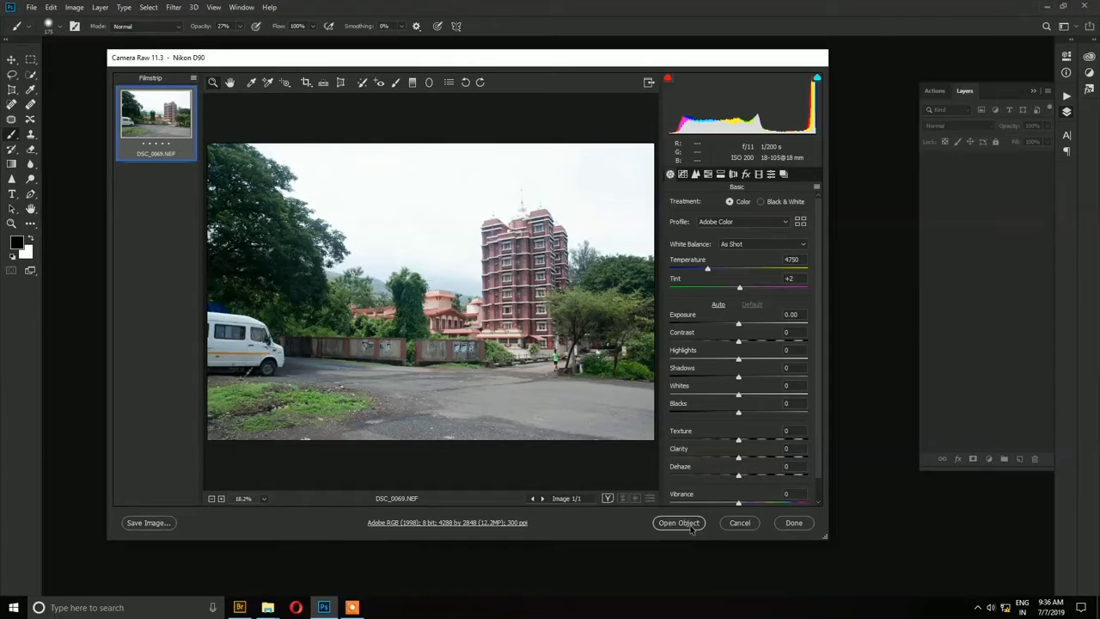
pyautogui.keyDown('shift'); pyautogui.click(691, 524); pyautogui.keyUp('shift')
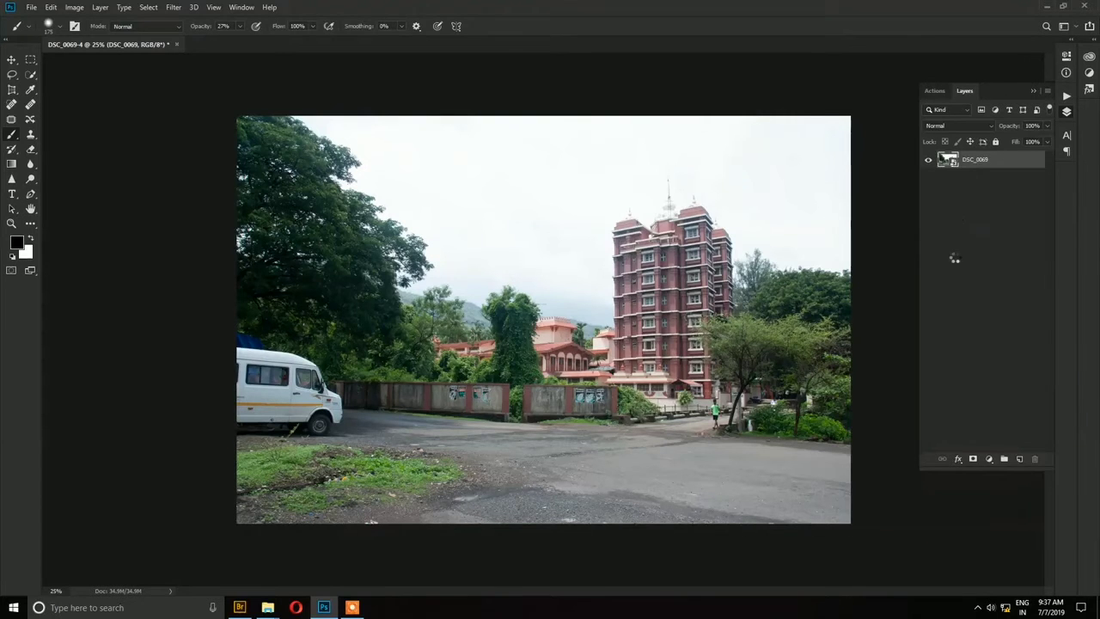
pyautogui.hotkey('ctrl', 'shift', 'a')
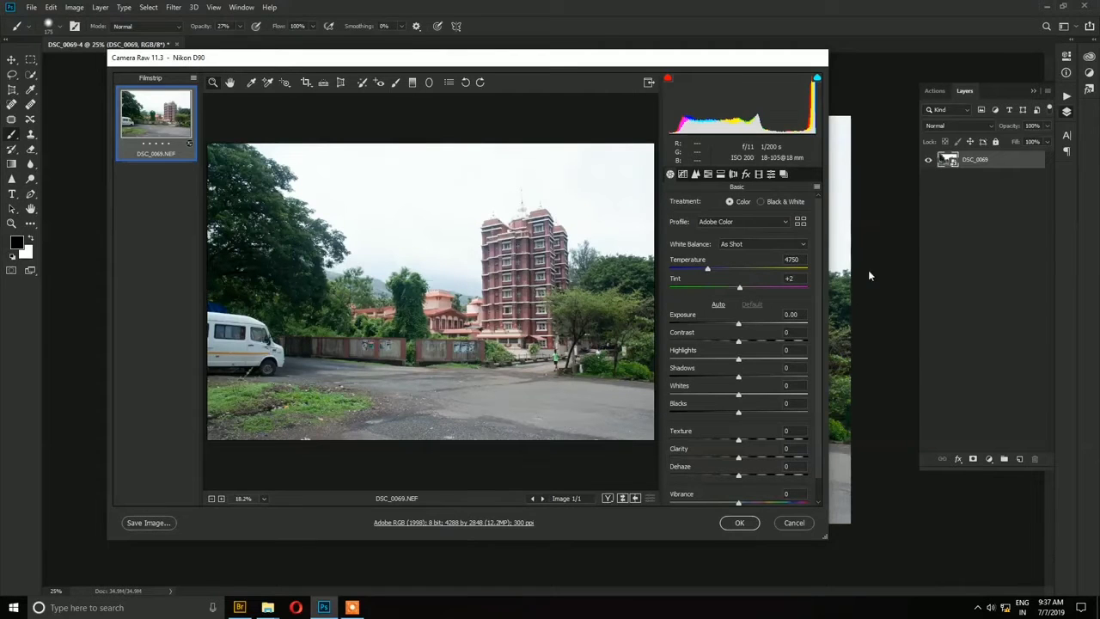
# Examine the photo preview at several zoom levels, including 25%, 100%, 50% and 12%, and finish with it fitted in view
pyautogui.click(212, 498)
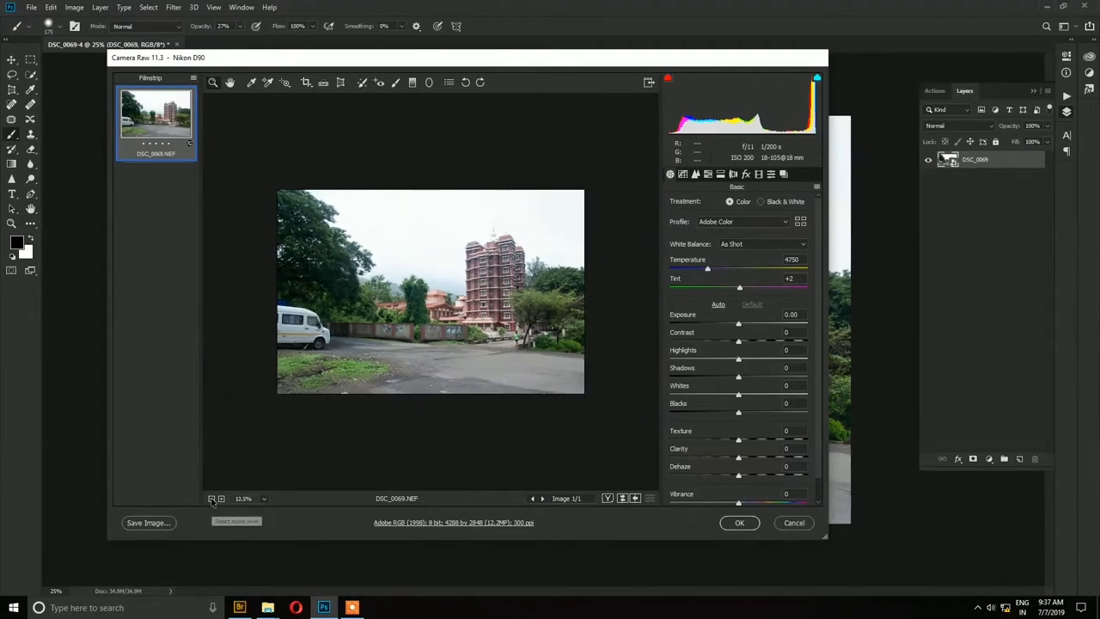
pyautogui.click(213, 500)
pyautogui.click(221, 499)
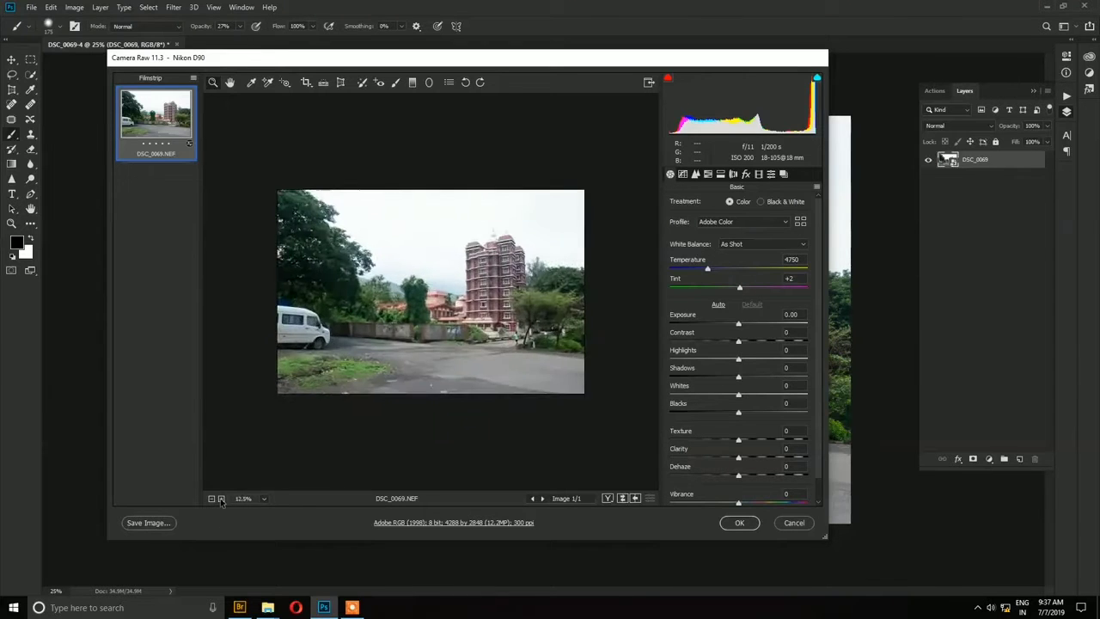
pyautogui.click(221, 499)
pyautogui.click(264, 498)
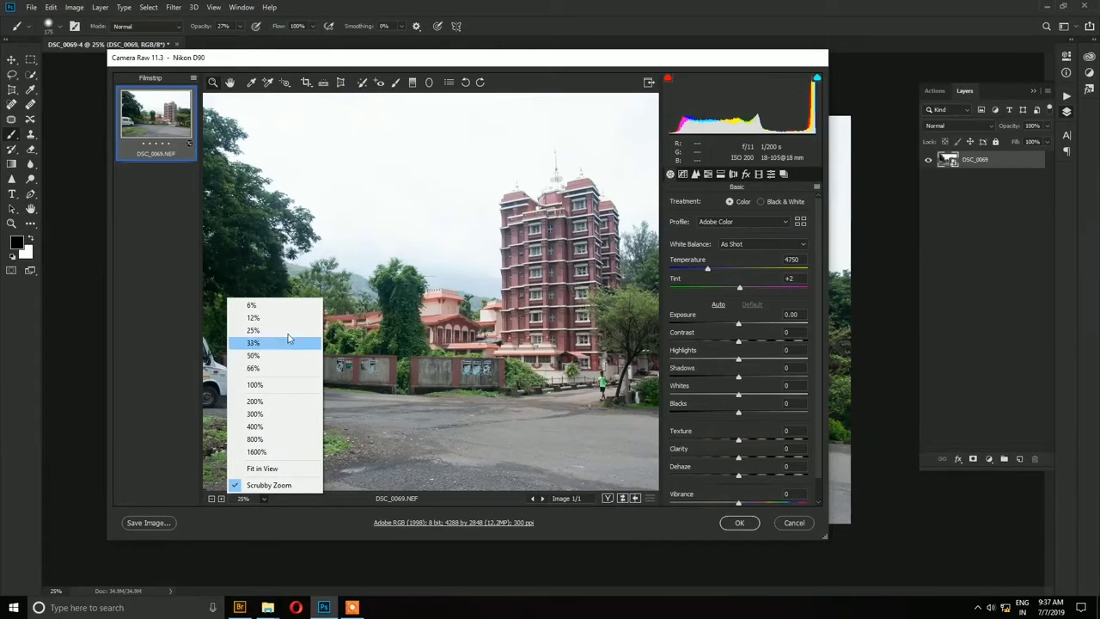
pyautogui.click(276, 387)
pyautogui.click(265, 498)
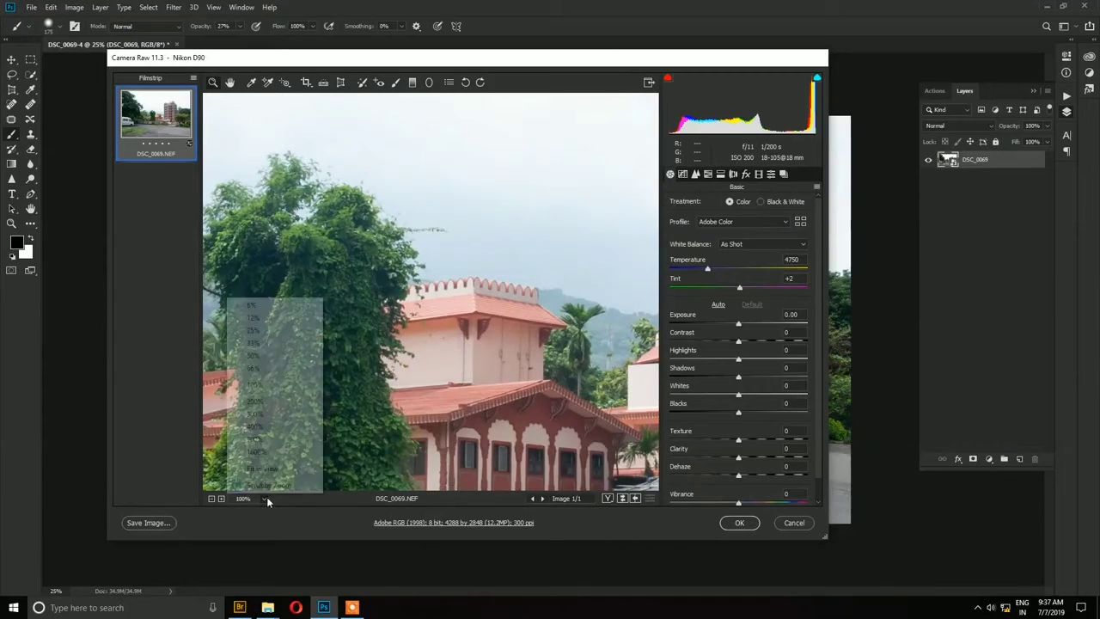
pyautogui.click(278, 361)
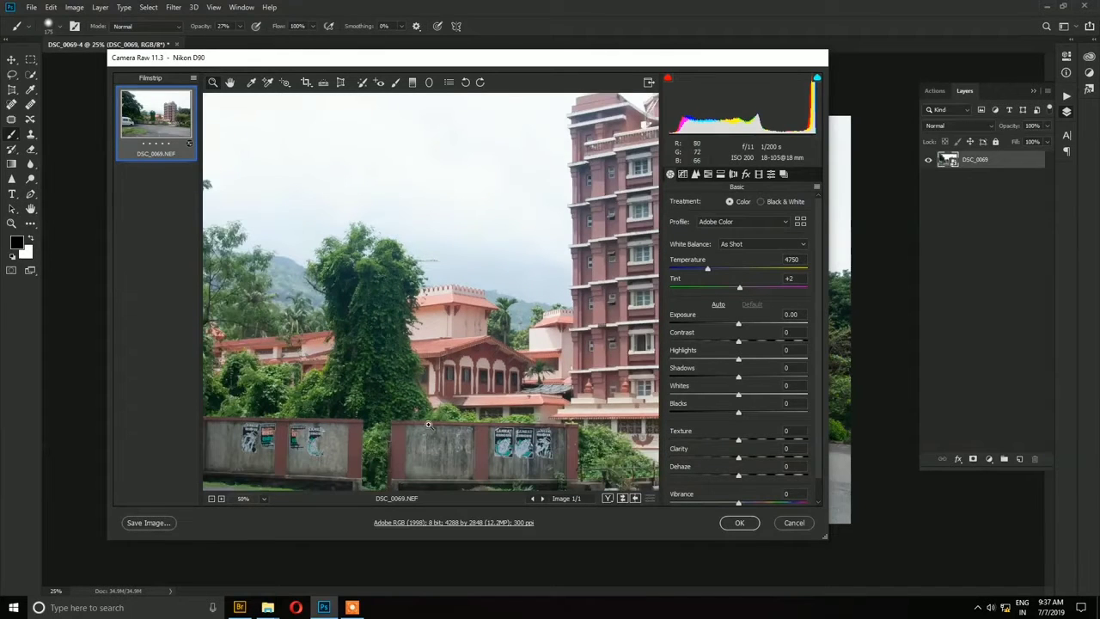
pyautogui.click(264, 499)
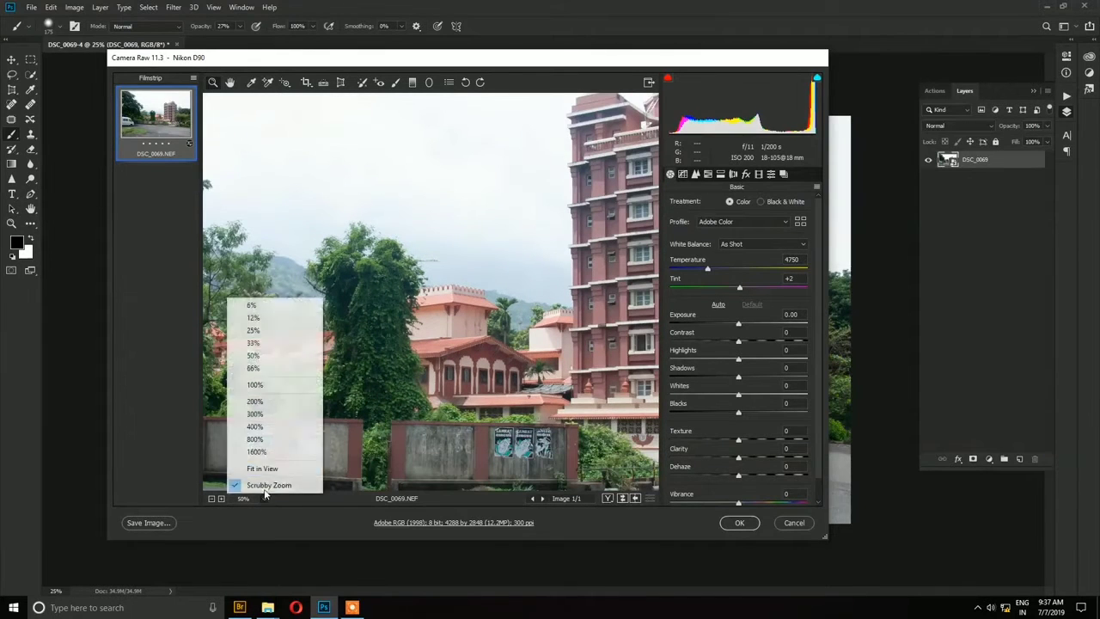
pyautogui.click(271, 318)
pyautogui.click(264, 500)
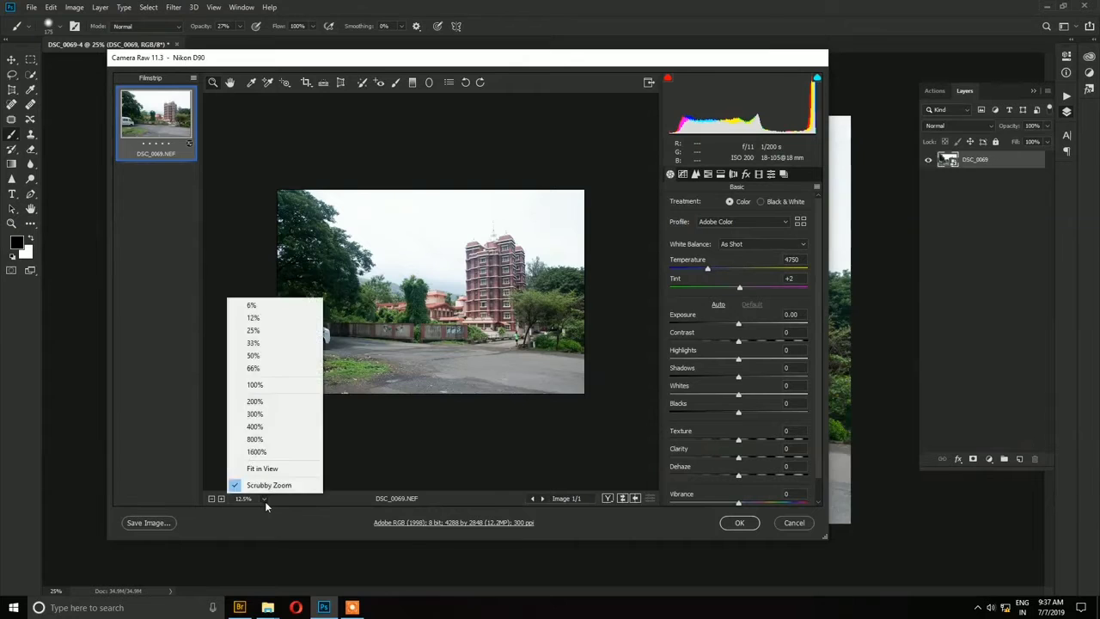
pyautogui.click(263, 469)
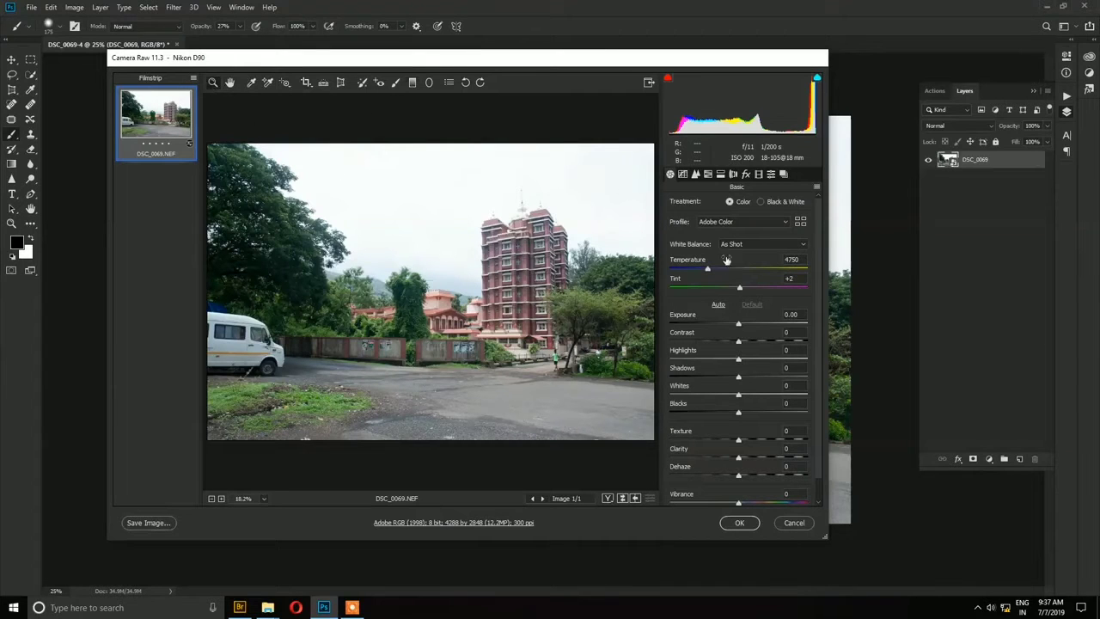
# Look through the adjustment categories from Tone Curve, Detail, HSL and Split Toning to Lens Corrections, Effects, Calibration and Presets, and return to Basic
pyautogui.scroll(-1, 730, 258)
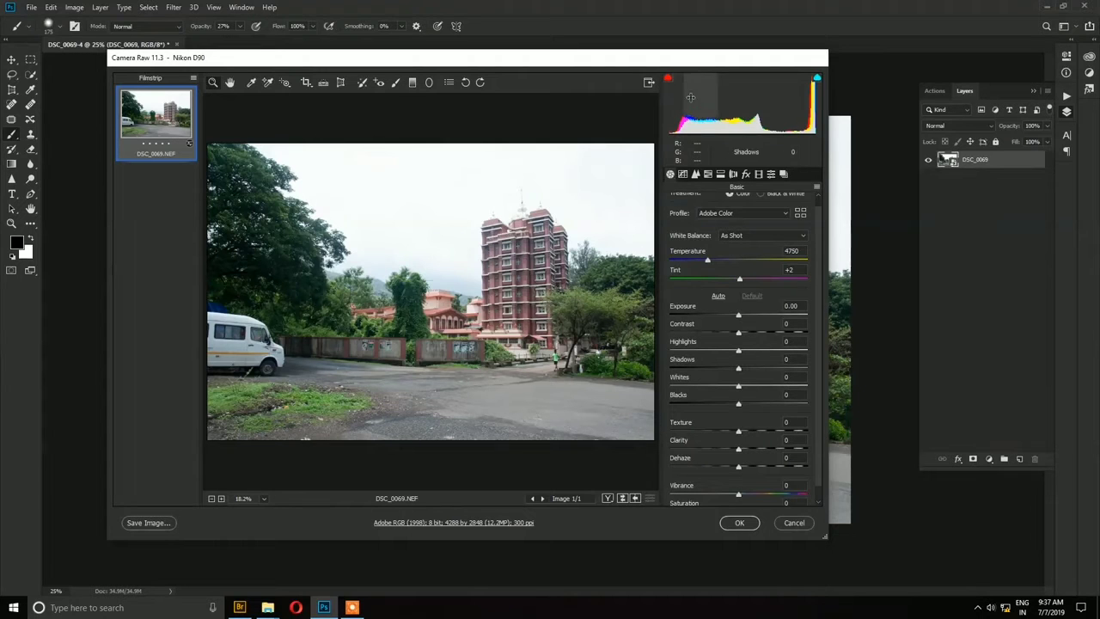
pyautogui.click(683, 174)
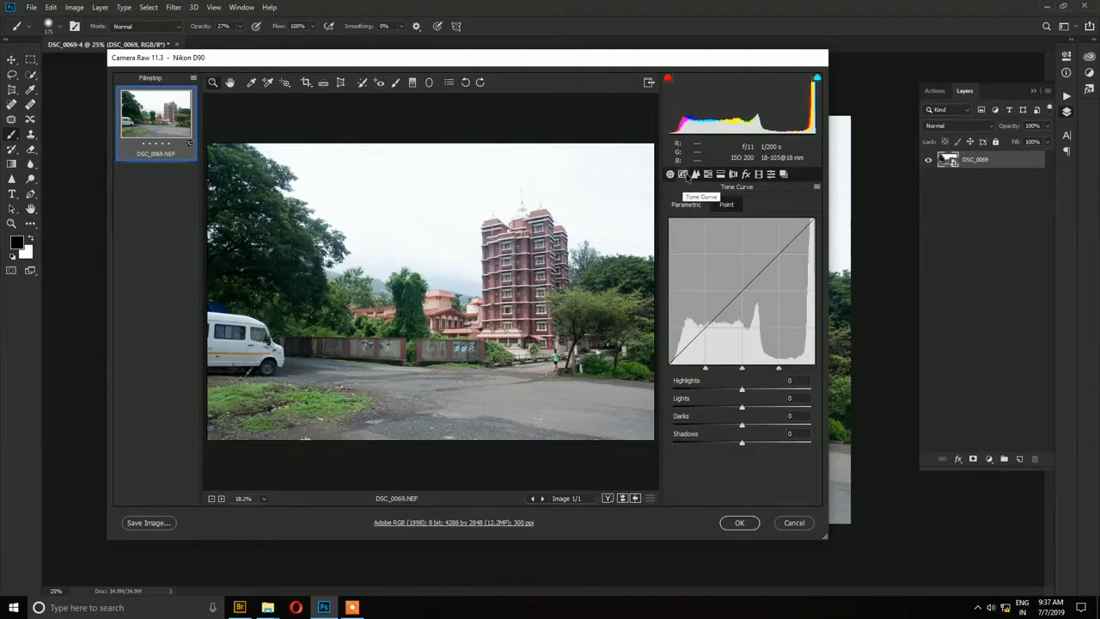
pyautogui.click(696, 175)
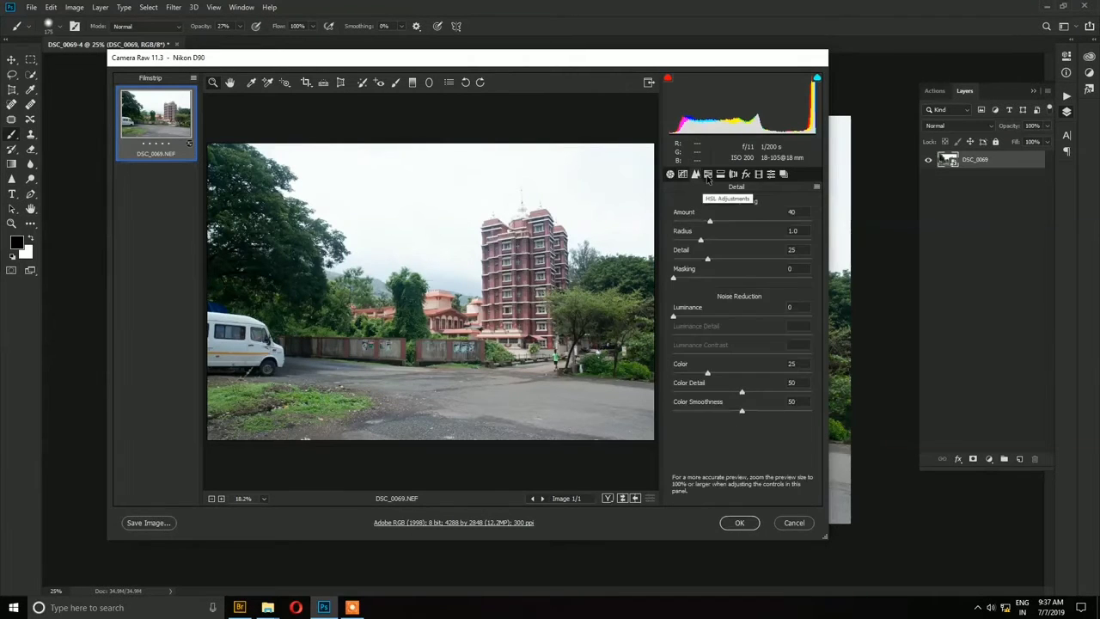
pyautogui.click(707, 175)
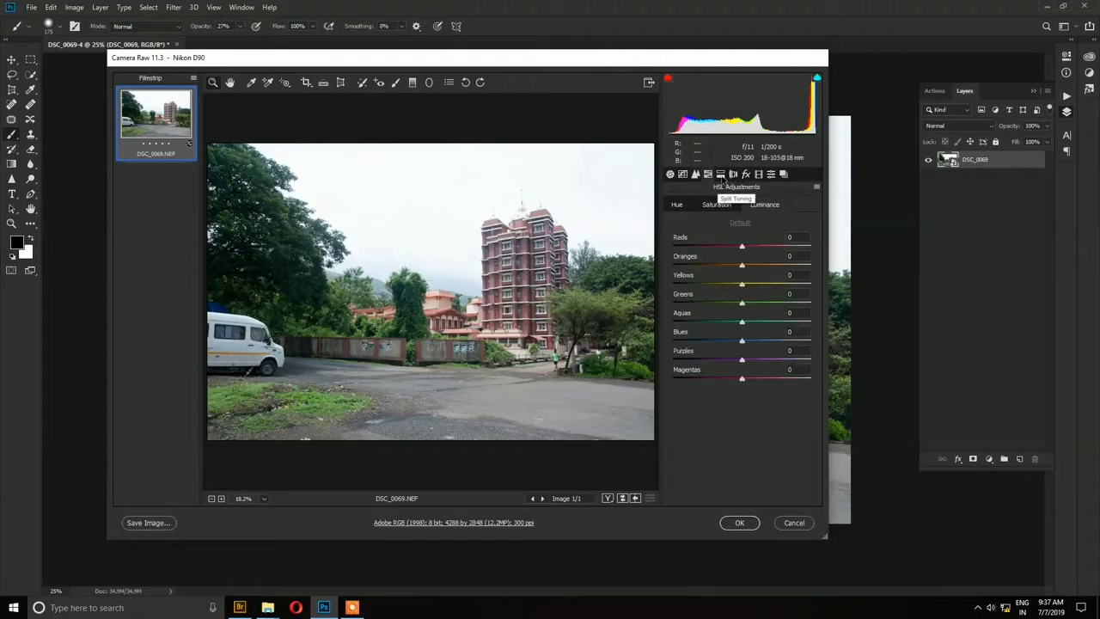
pyautogui.click(722, 177)
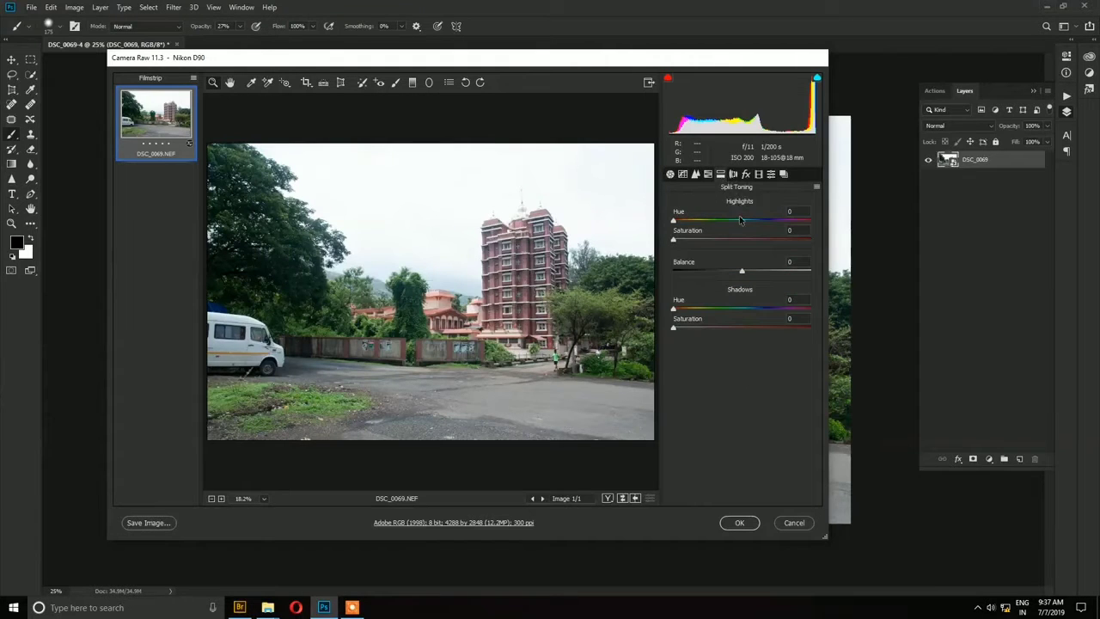
pyautogui.click(734, 177)
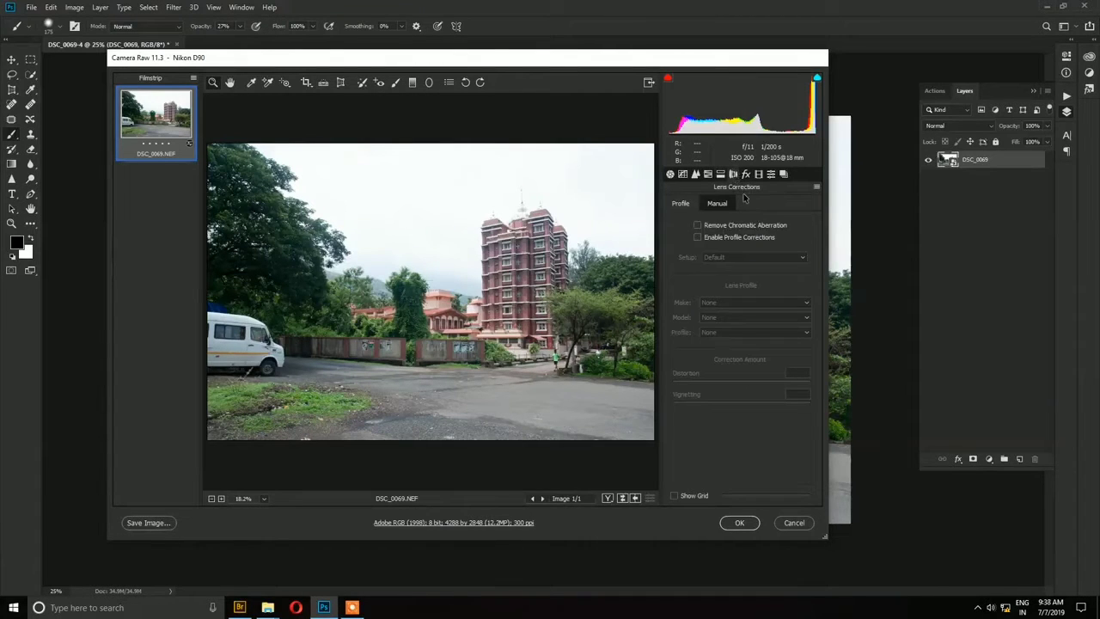
pyautogui.click(745, 174)
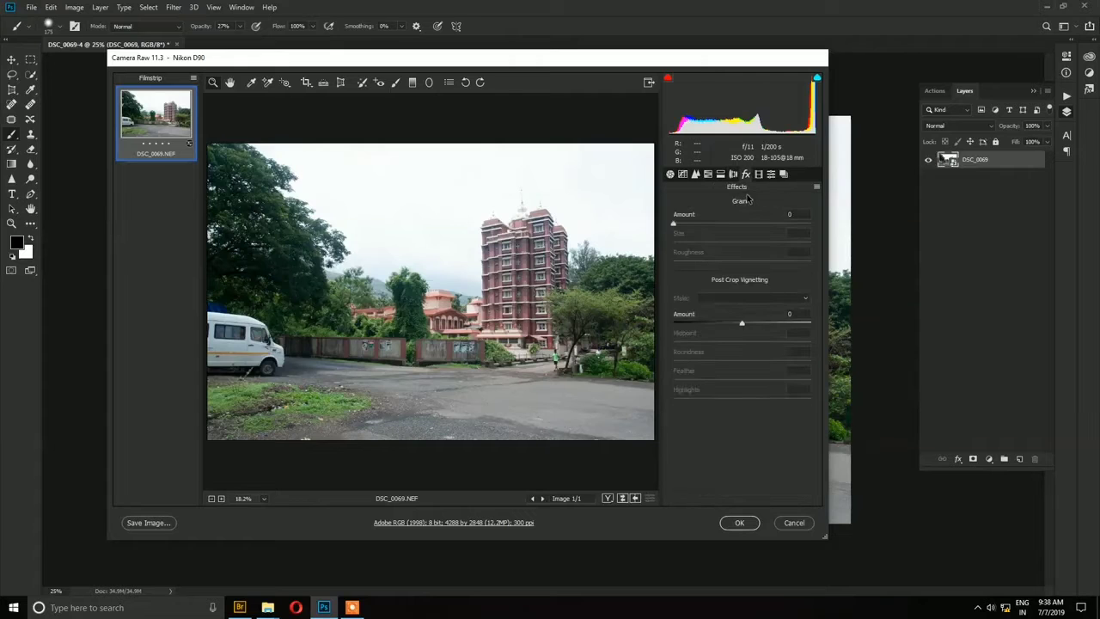
pyautogui.click(757, 179)
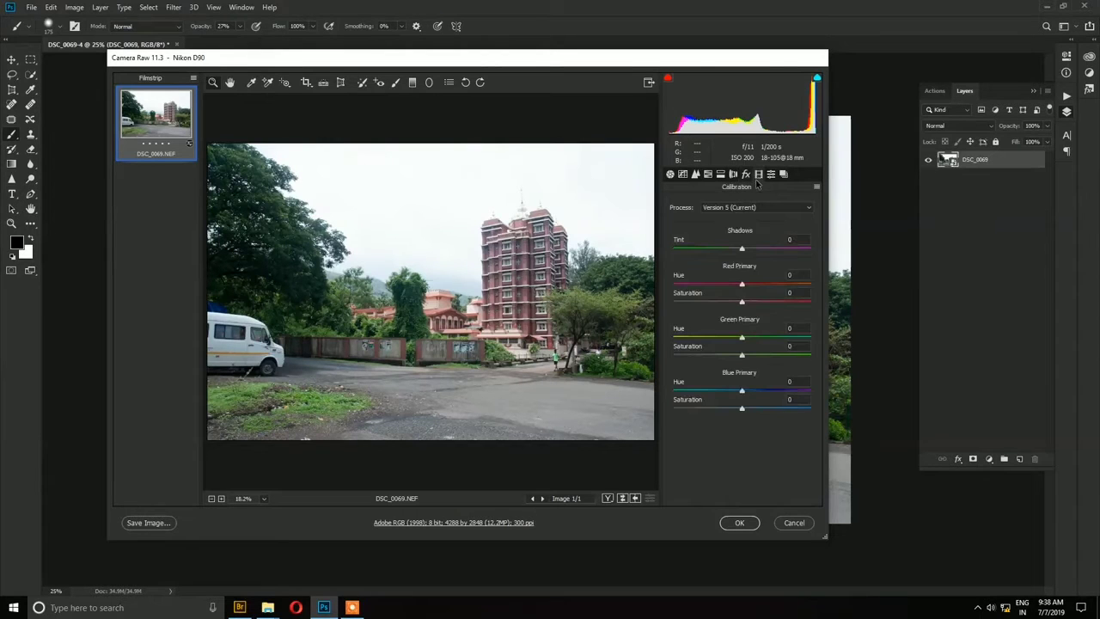
pyautogui.click(771, 177)
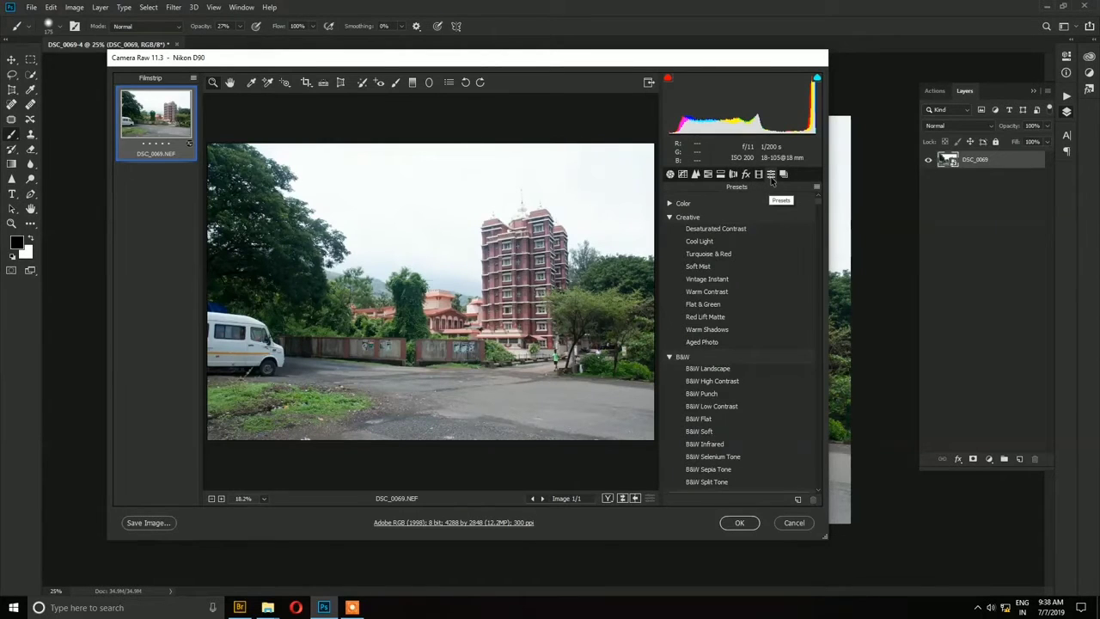
pyautogui.click(670, 175)
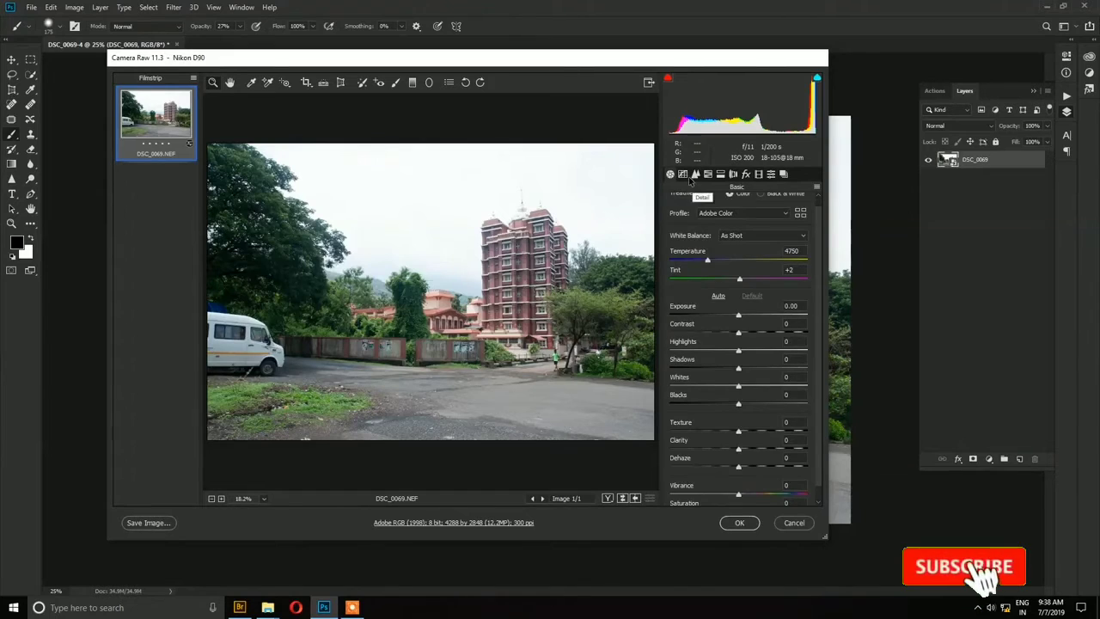
# Shape the photo's parametric tone curve with Shadows -63, Darks +13, Lights -24 and Highlights -69
pyautogui.click(682, 175)
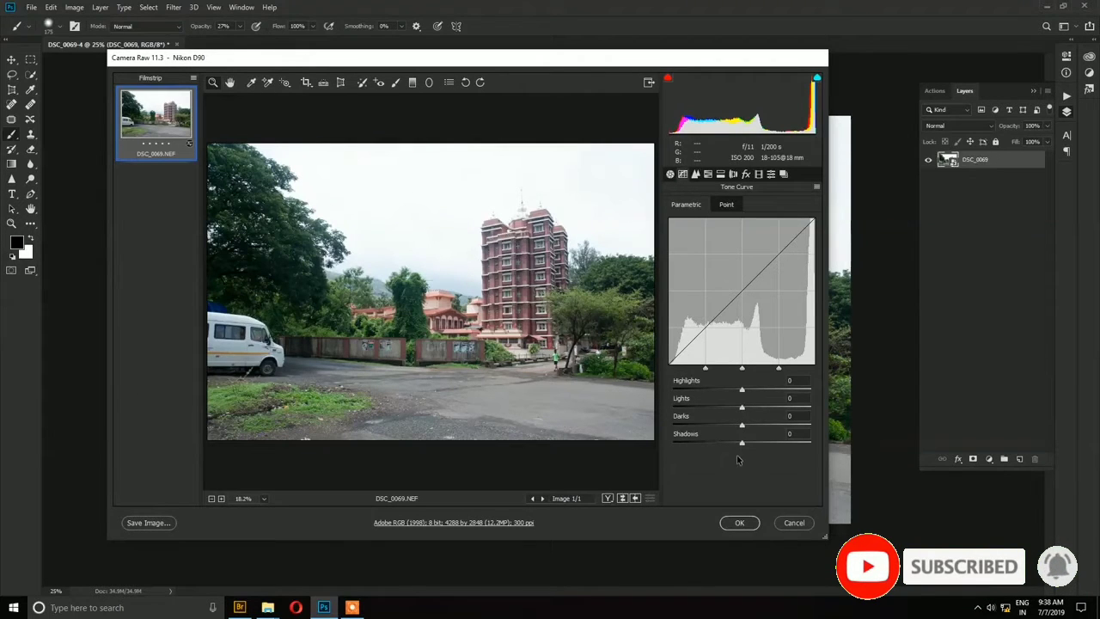
pyautogui.moveTo(743, 444); pyautogui.dragTo(699, 446)
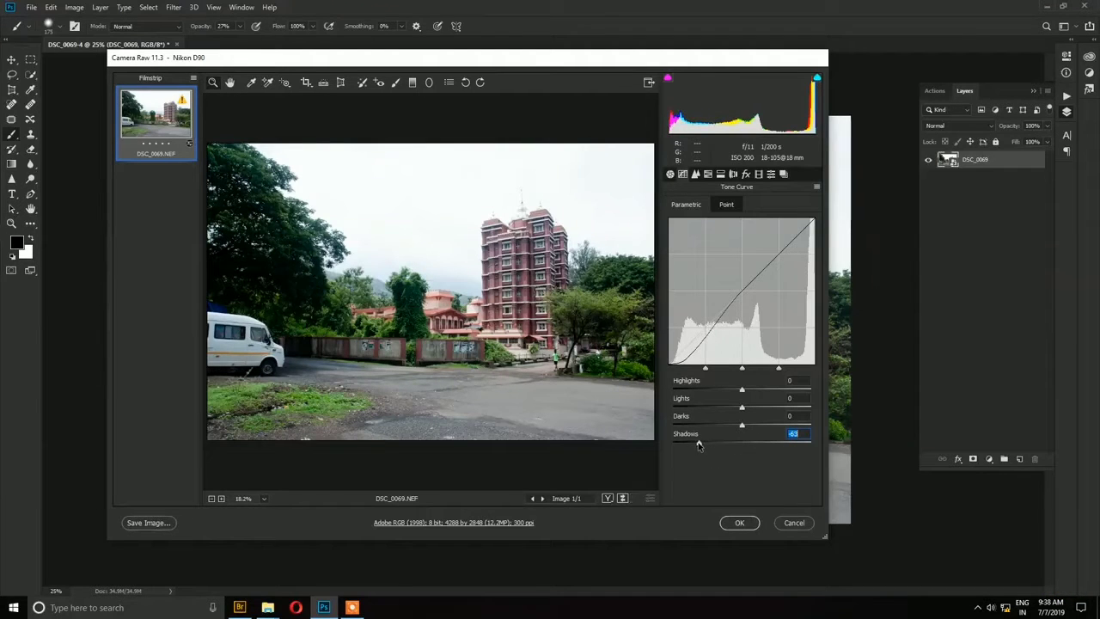
pyautogui.moveTo(699, 446); pyautogui.dragTo(725, 416)
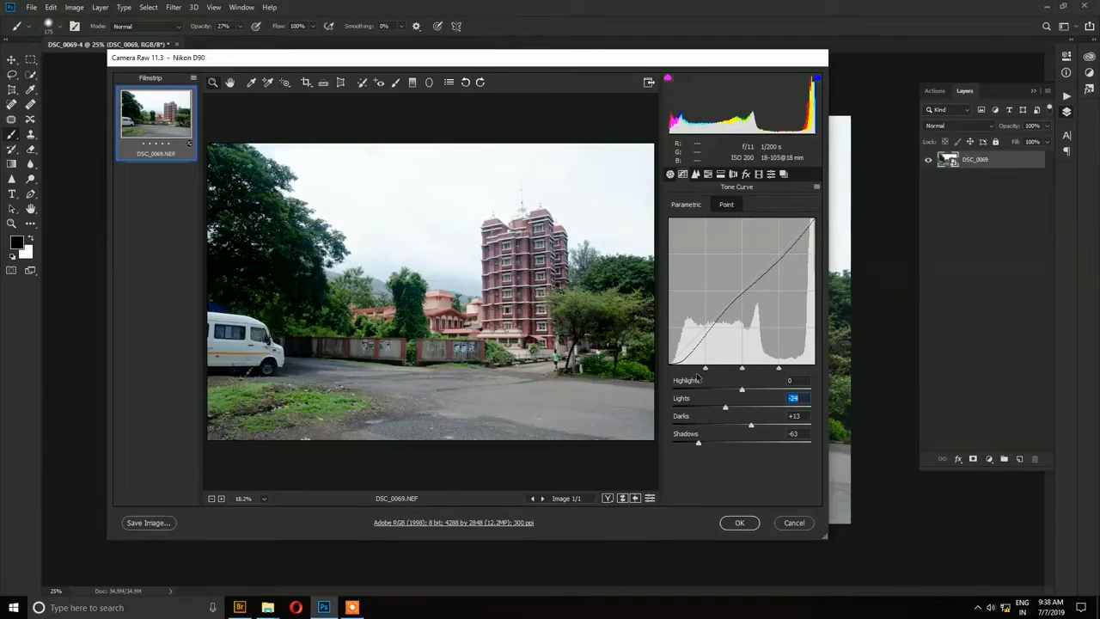
pyautogui.moveTo(742, 392); pyautogui.dragTo(696, 397)
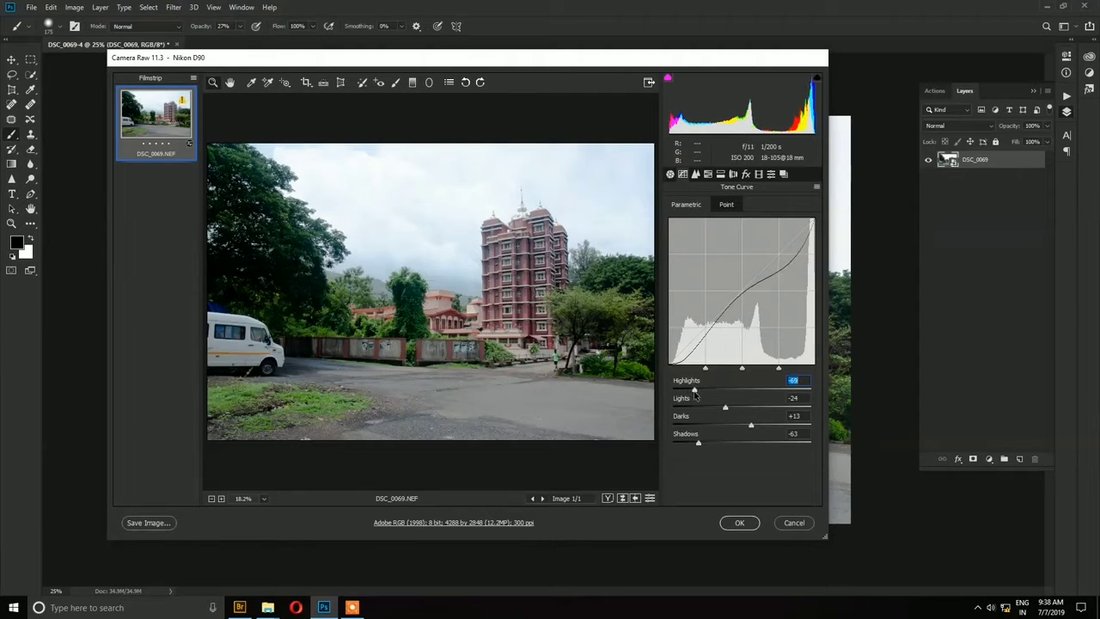
# Adjust the photo's basic white balance, trying Temperature and Tint variations and settling on Temperature 4750 and Tint -5
pyautogui.click(670, 174)
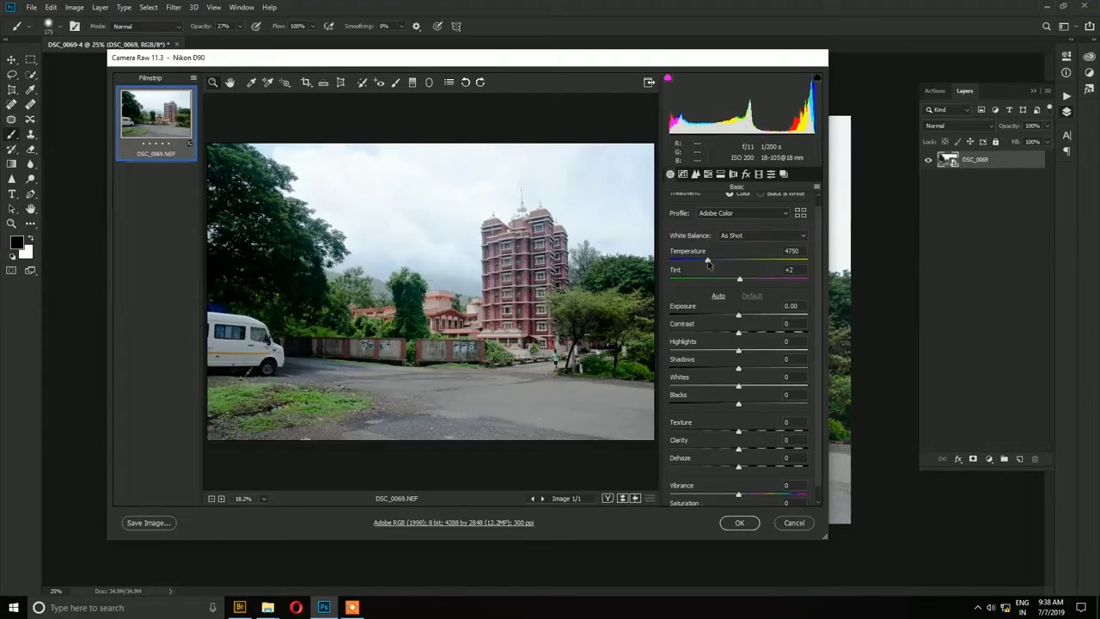
pyautogui.moveTo(708, 263)
pyautogui.mouseDown()
pyautogui.moveTo(727, 264)
pyautogui.moveTo(681, 264)
pyautogui.moveTo(708, 266)
pyautogui.mouseUp()
pyautogui.moveTo(759, 251); pyautogui.dragTo(768, 294)
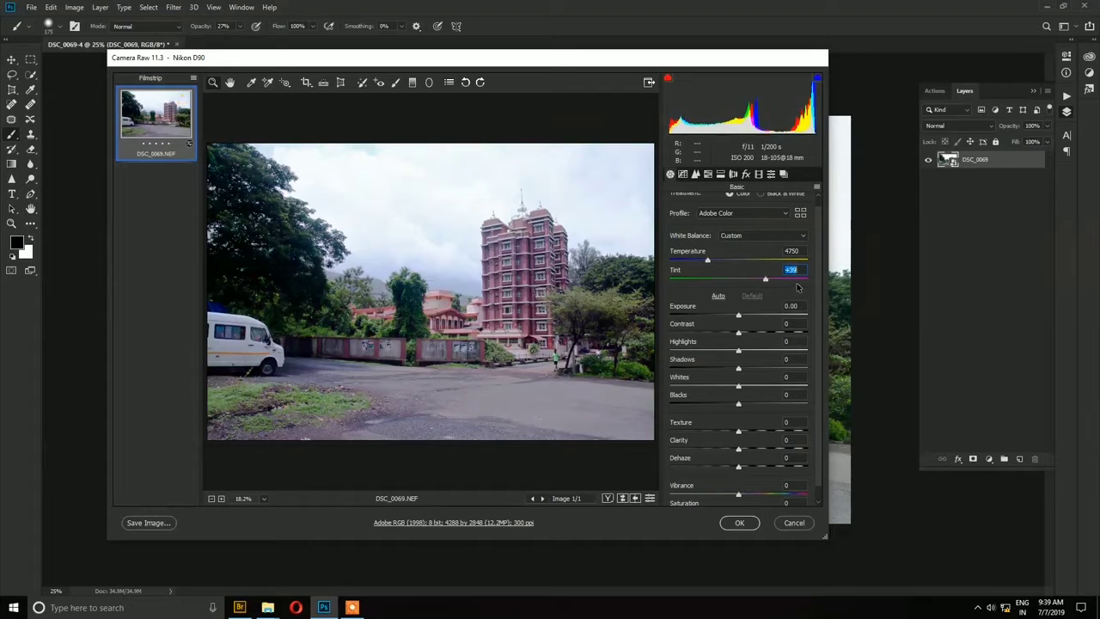
pyautogui.write('0')
pyautogui.moveTo(739, 282); pyautogui.dragTo(731, 286)
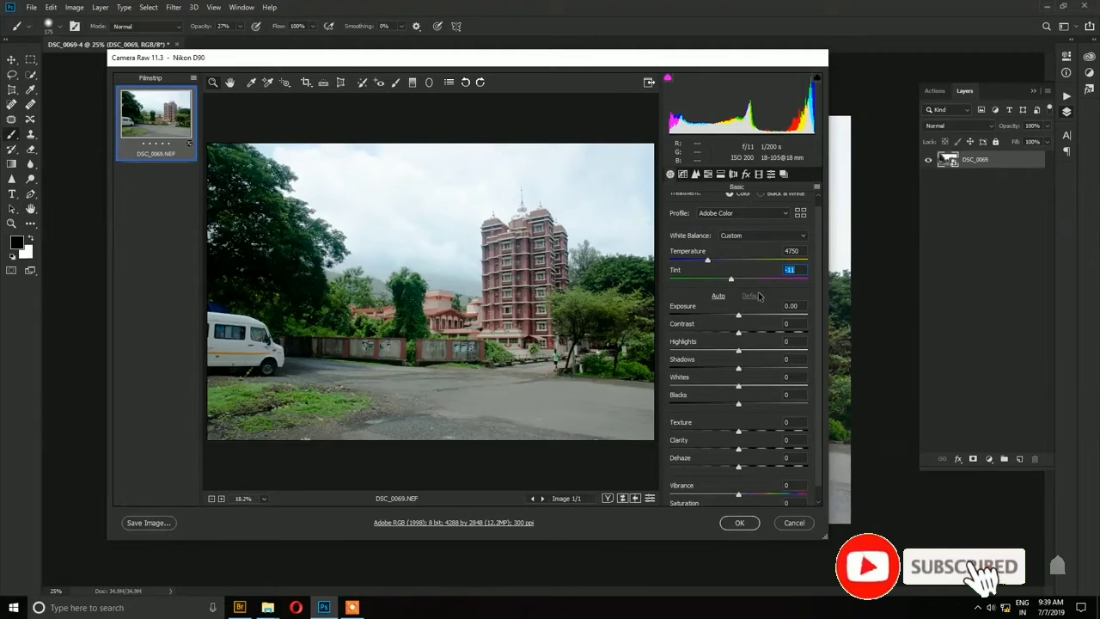
pyautogui.moveTo(730, 283); pyautogui.dragTo(735, 282)
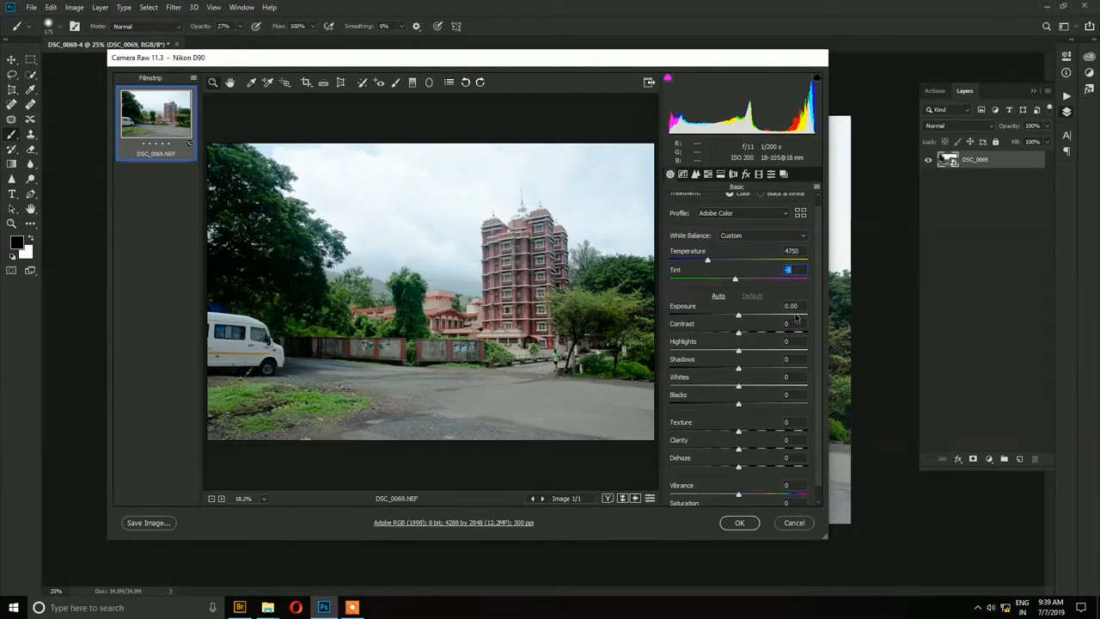
# Set the basic tones to Exposure 0, Contrast +12, Highlights -100, Shadows +23, Whites -7 and Blacks -21
pyautogui.moveTo(737, 318)
pyautogui.mouseDown()
pyautogui.moveTo(687, 316)
pyautogui.moveTo(805, 320)
pyautogui.moveTo(737, 320)
pyautogui.mouseUp()
pyautogui.write('0')
pyautogui.moveTo(739, 334); pyautogui.dragTo(677, 357)
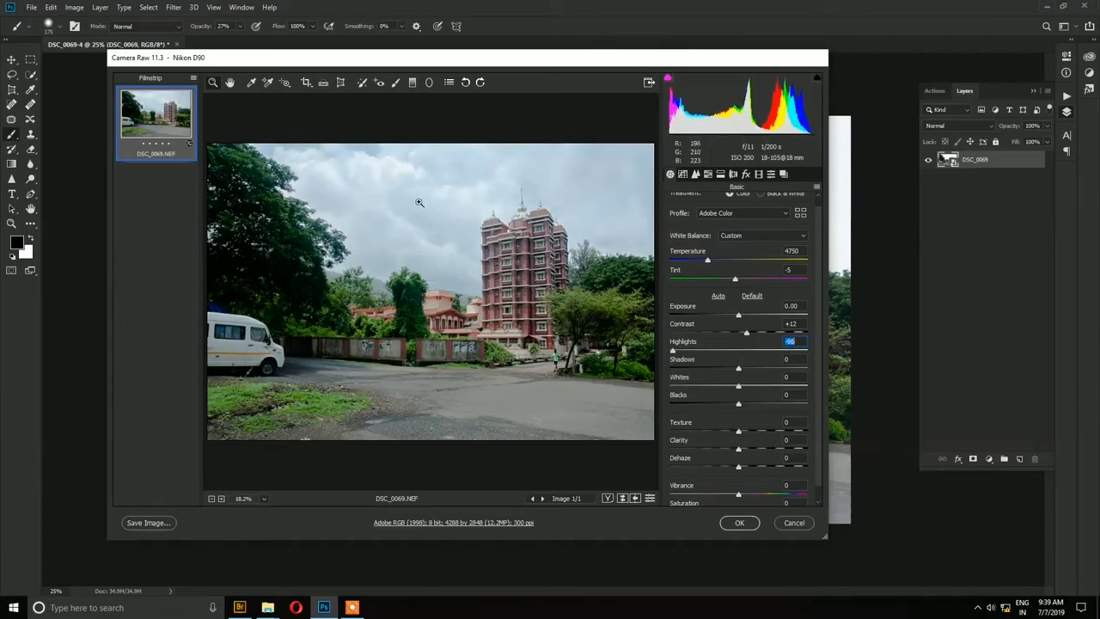
pyautogui.moveTo(673, 352); pyautogui.dragTo(663, 354)
pyautogui.moveTo(739, 369)
pyautogui.mouseDown()
pyautogui.moveTo(709, 369)
pyautogui.moveTo(754, 370)
pyautogui.mouseUp()
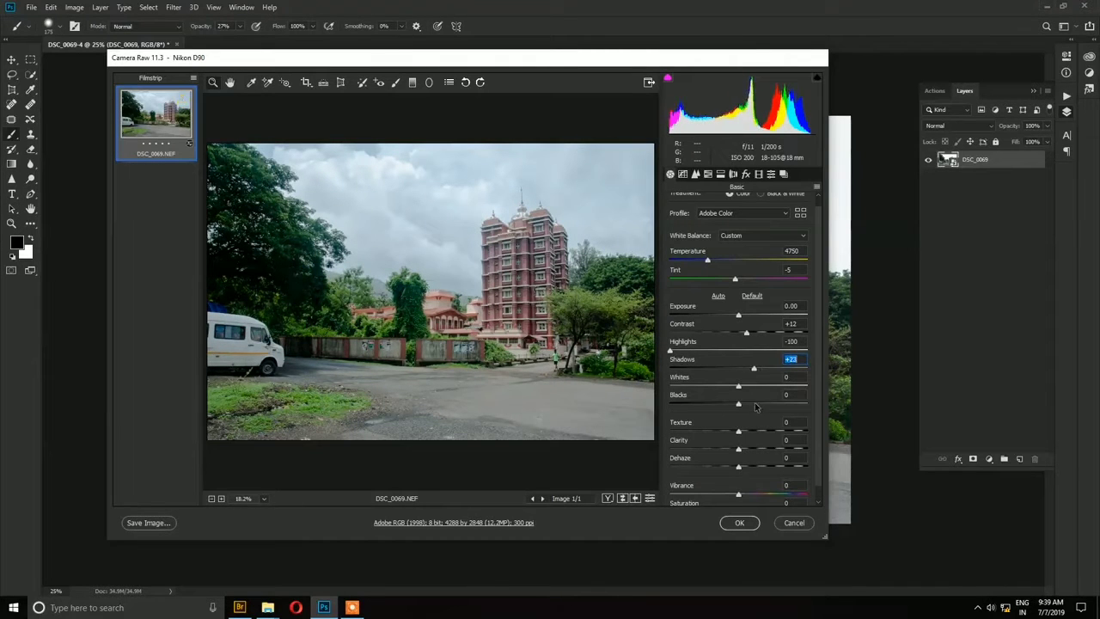
pyautogui.moveTo(738, 386); pyautogui.dragTo(724, 408)
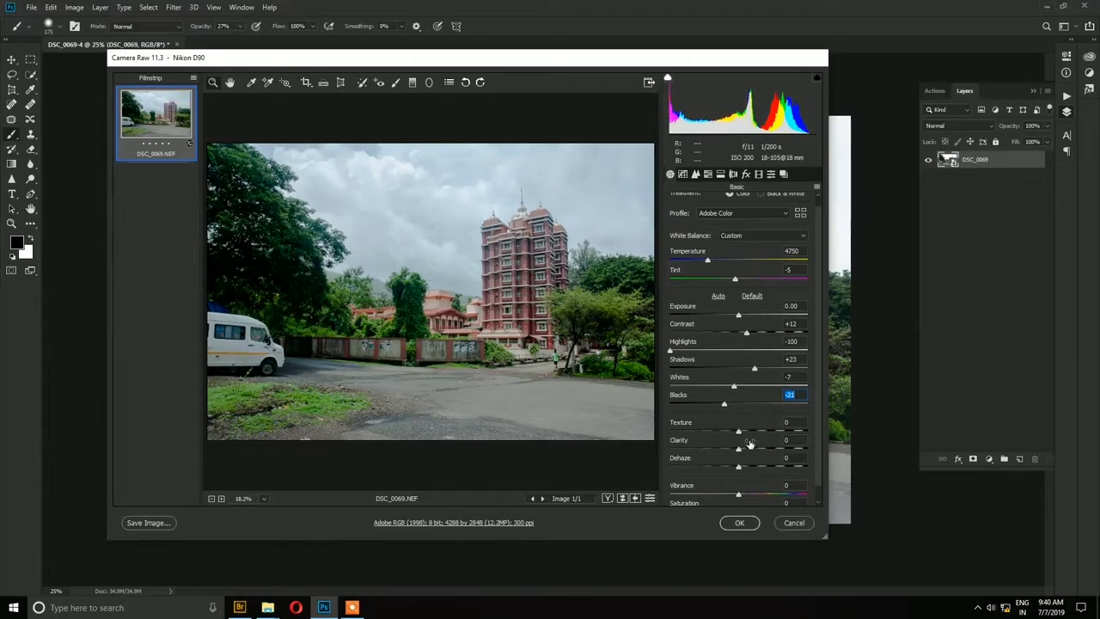
# Set Texture to -6, Clarity to +18 and Dehaze to +100, and apply the raw adjustments to the smart object
pyautogui.moveTo(738, 434)
pyautogui.mouseDown()
pyautogui.moveTo(764, 432)
pyautogui.moveTo(733, 432)
pyautogui.mouseUp()
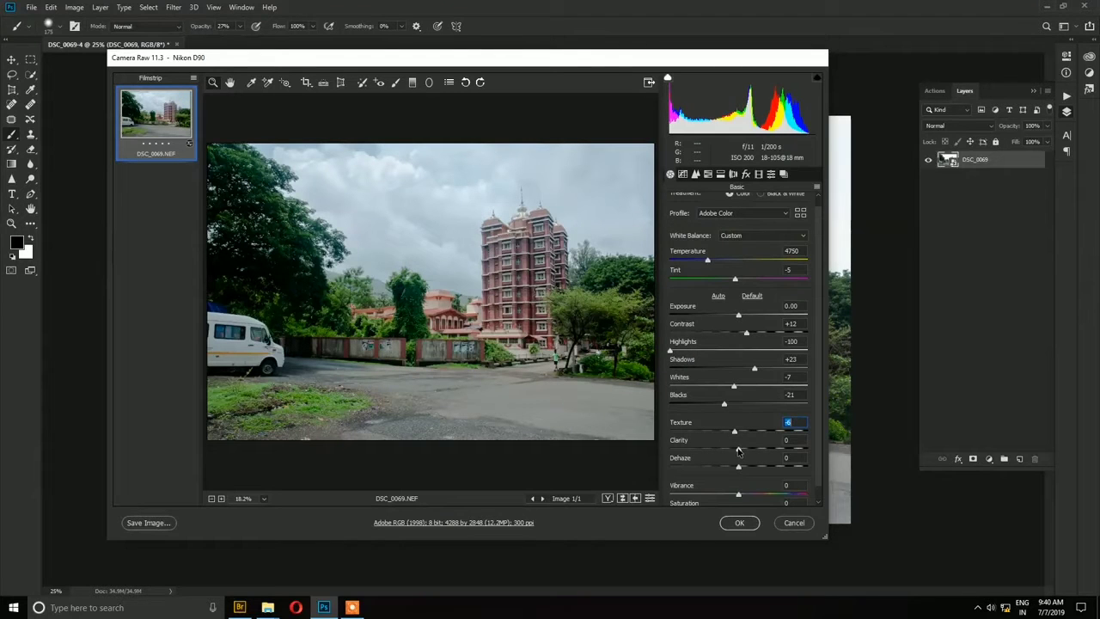
pyautogui.moveTo(737, 451); pyautogui.dragTo(673, 450)
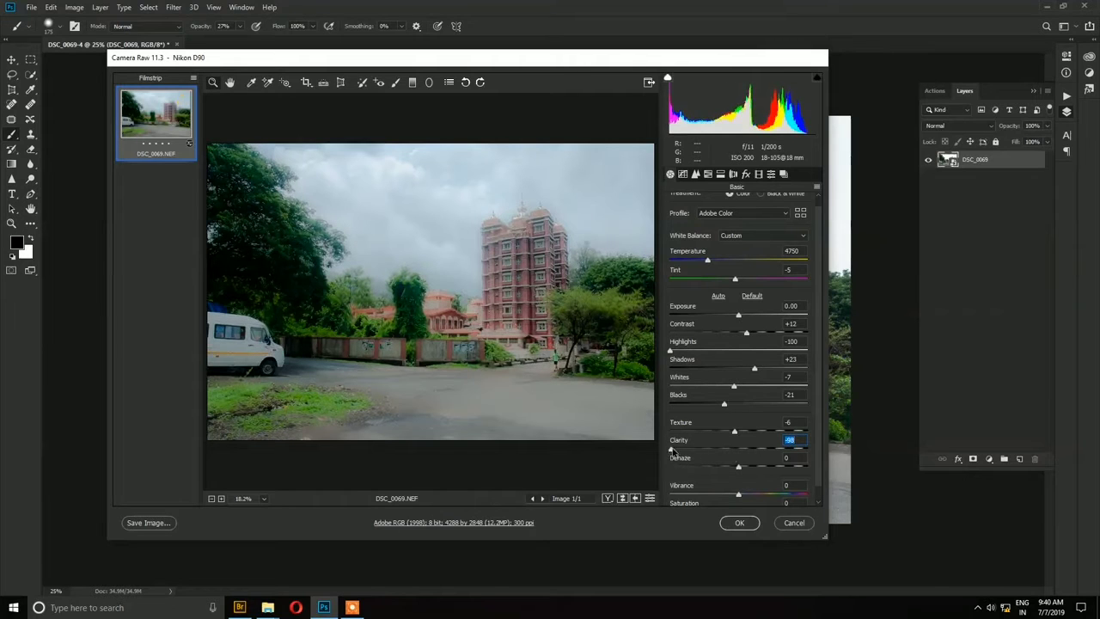
pyautogui.moveTo(671, 452); pyautogui.dragTo(750, 455)
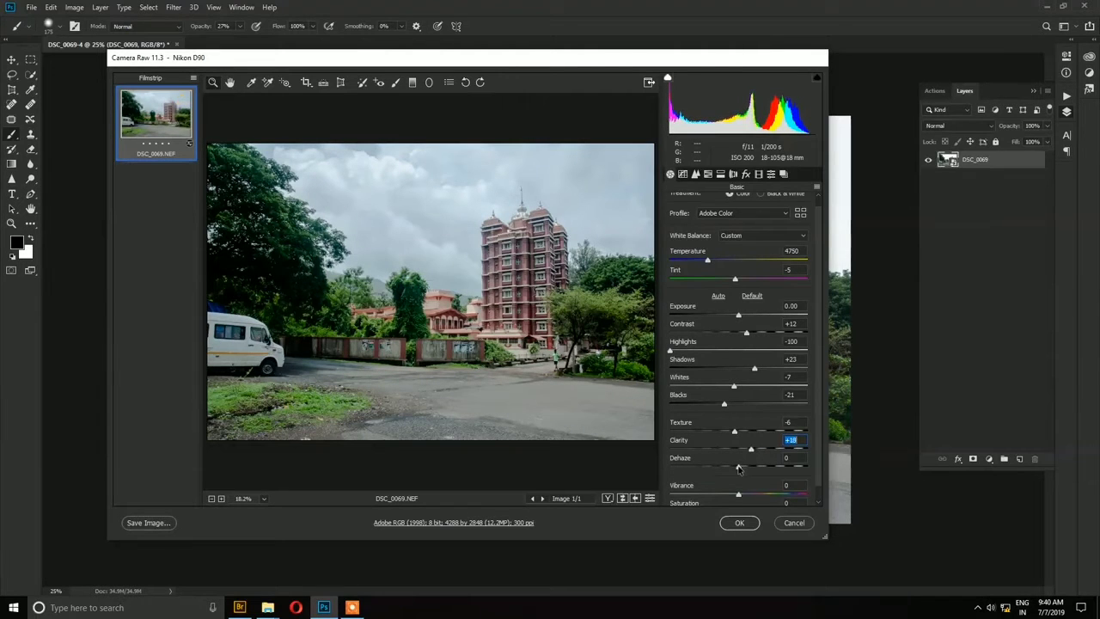
pyautogui.moveTo(737, 468); pyautogui.dragTo(822, 477)
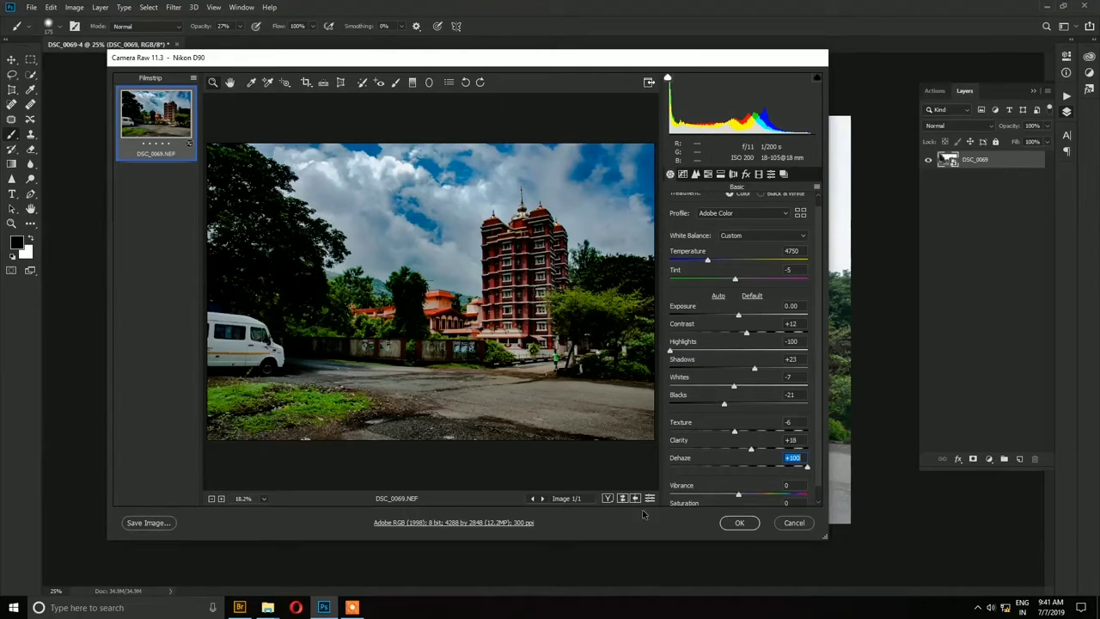
pyautogui.click(739, 525)
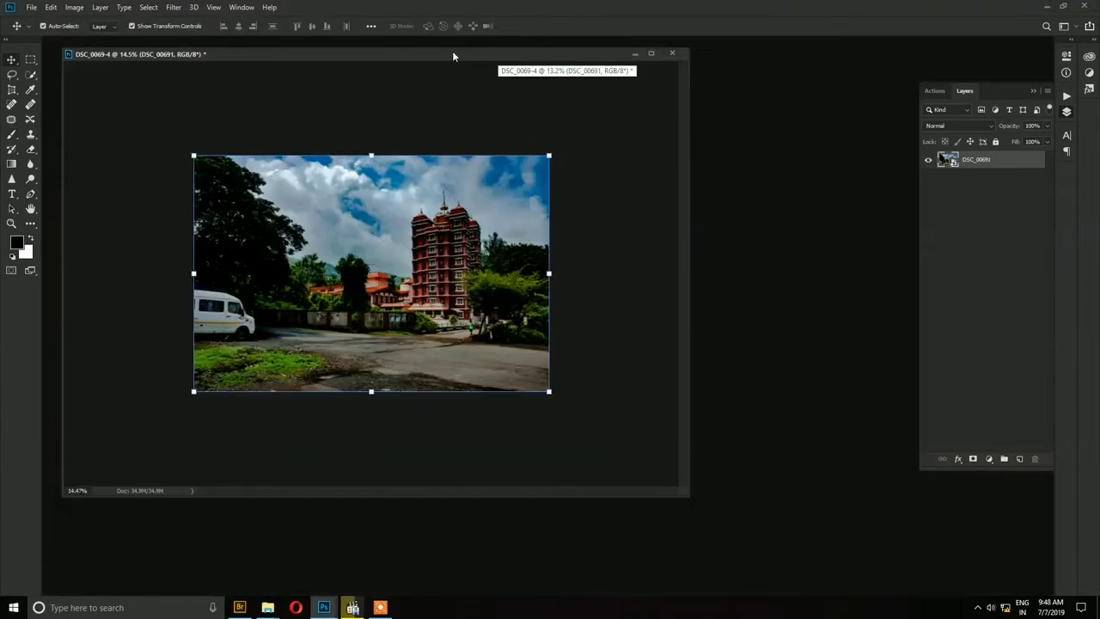
# Duplicate the photo's document under the name DSC_0069-4 copy
pyautogui.moveTo(446, 50); pyautogui.dragTo(459, 58)
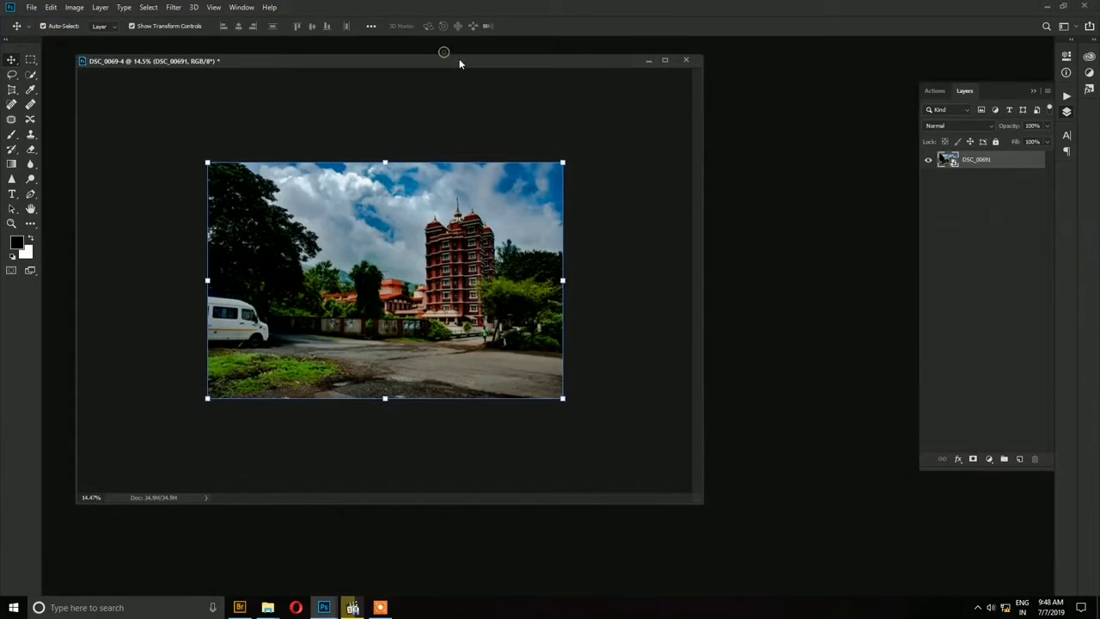
pyautogui.rightClick(459, 58)
pyautogui.click(369, 65)
pyautogui.rightClick(373, 65)
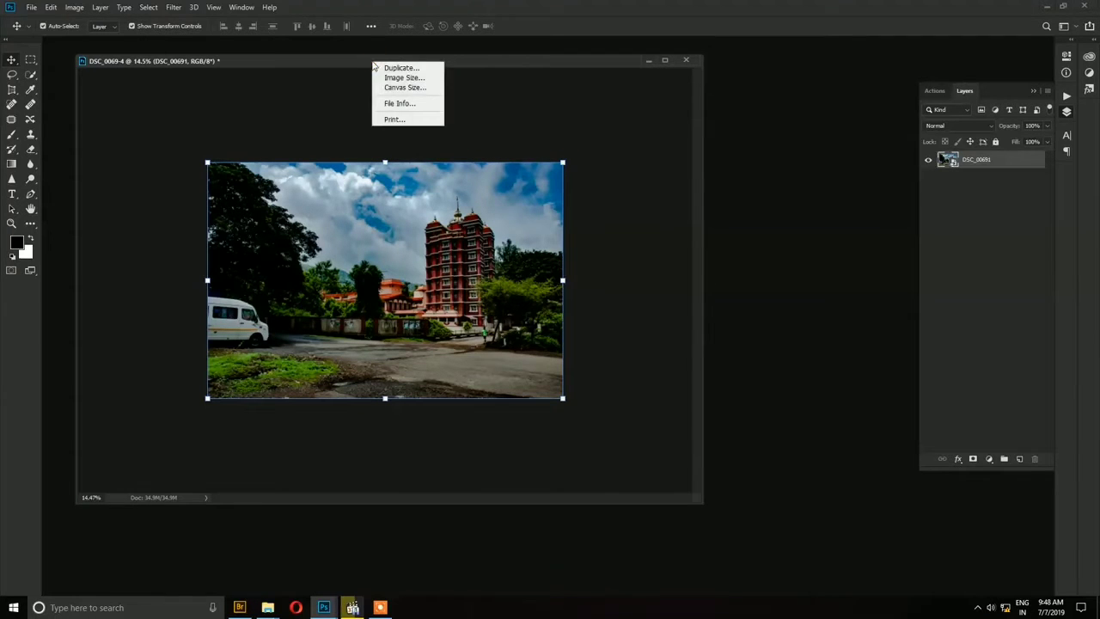
pyautogui.click(400, 67)
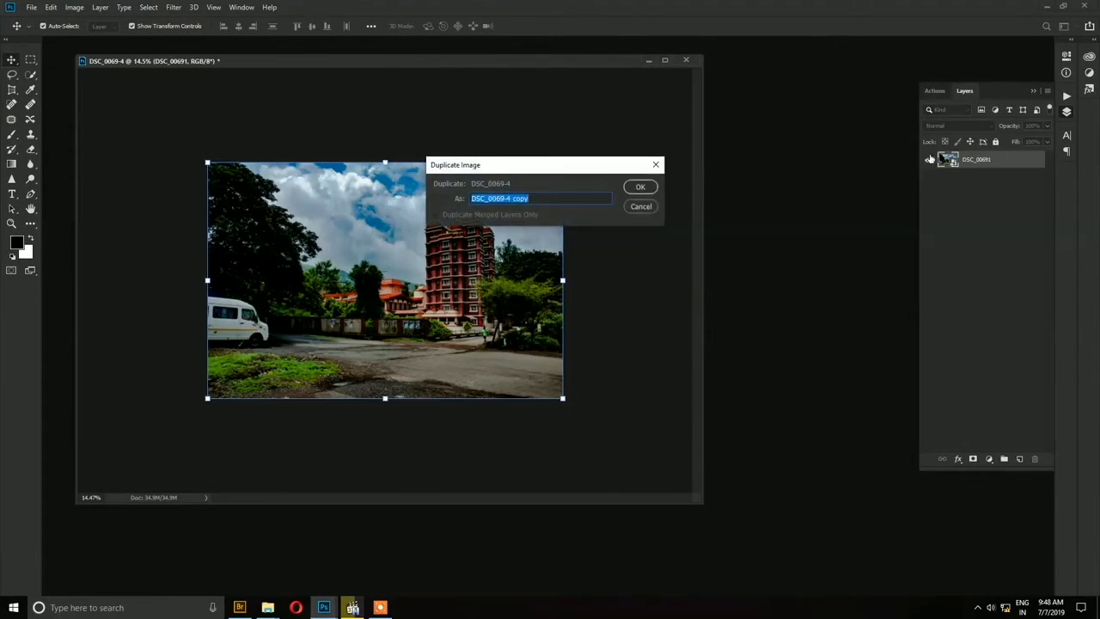
pyautogui.click(596, 199)
pyautogui.click(652, 188)
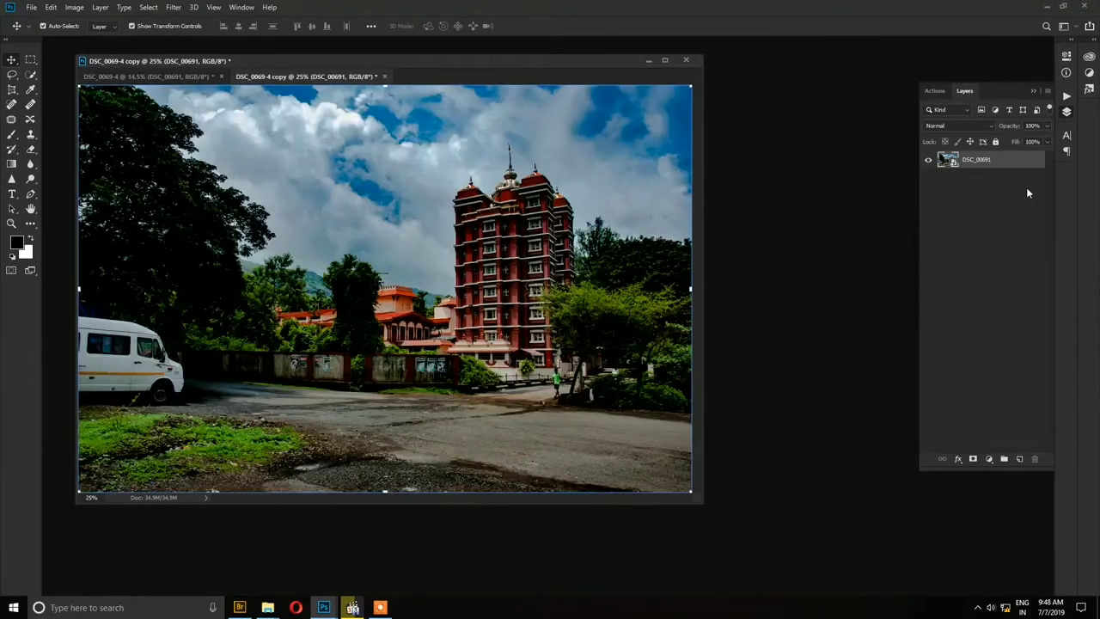
# Reopen the duplicate's smart object in Camera Raw, set Dehaze to 20 and apply the change
pyautogui.moveTo(405, 62); pyautogui.dragTo(462, 73)
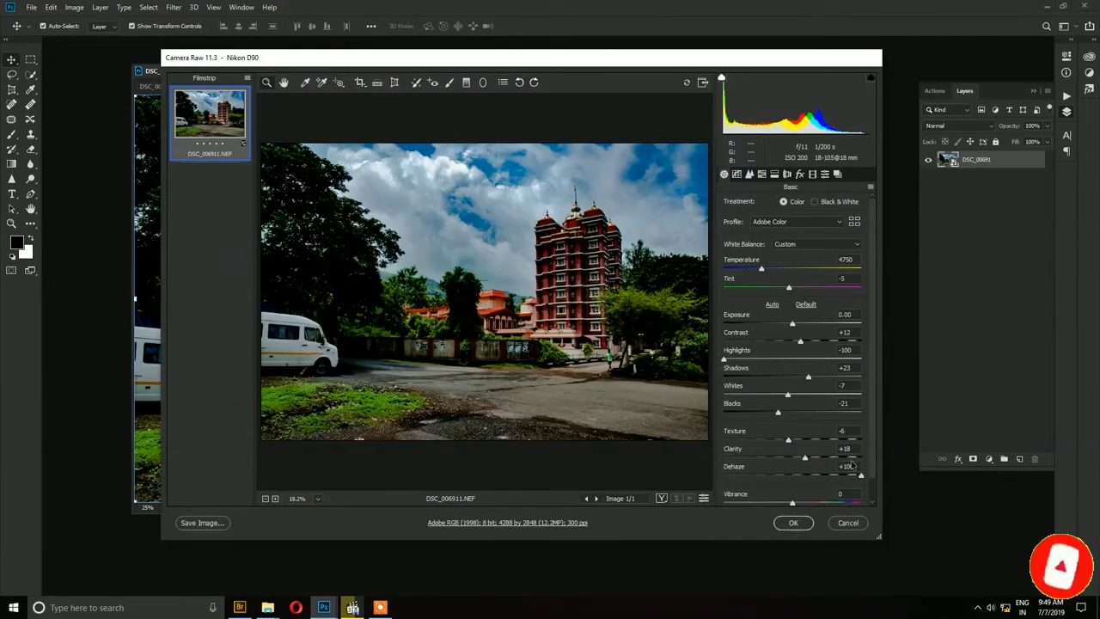
pyautogui.click(849, 467)
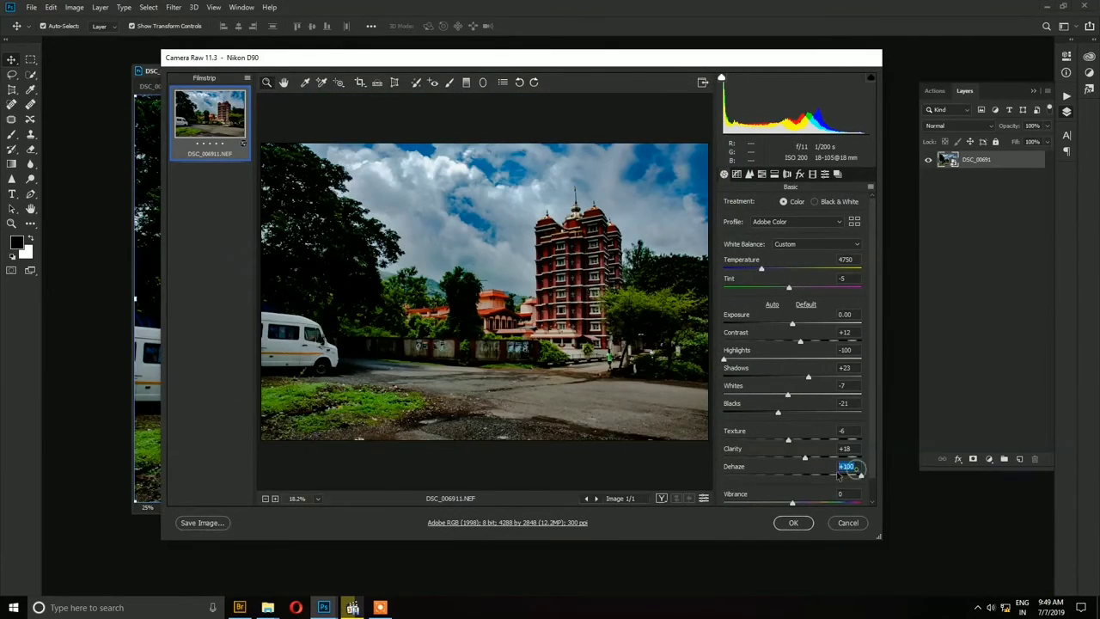
pyautogui.write('20')
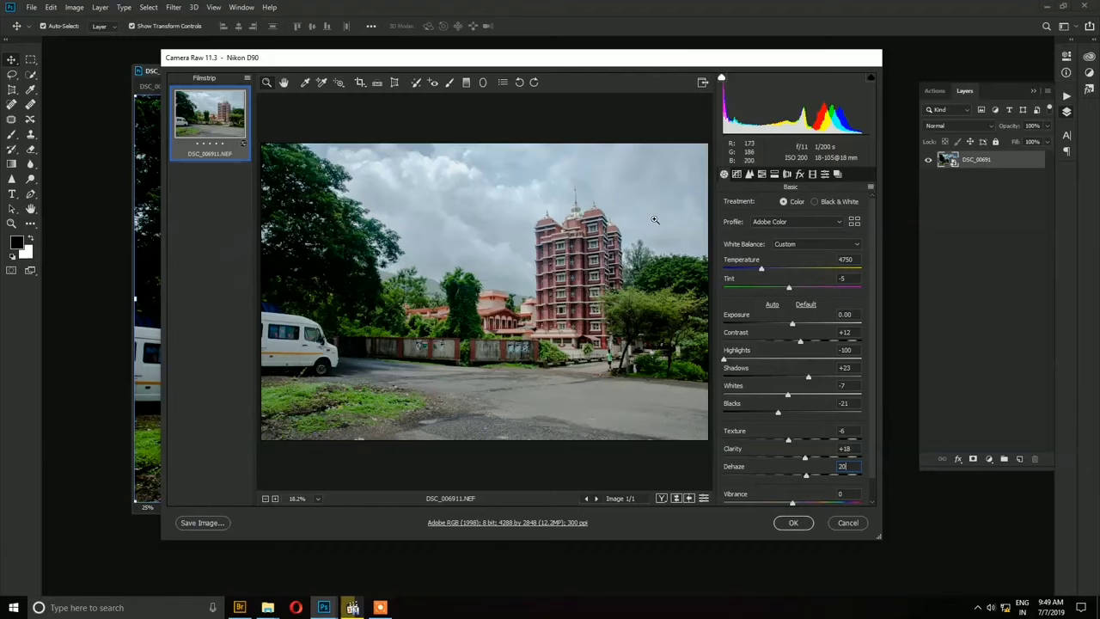
pyautogui.click(793, 523)
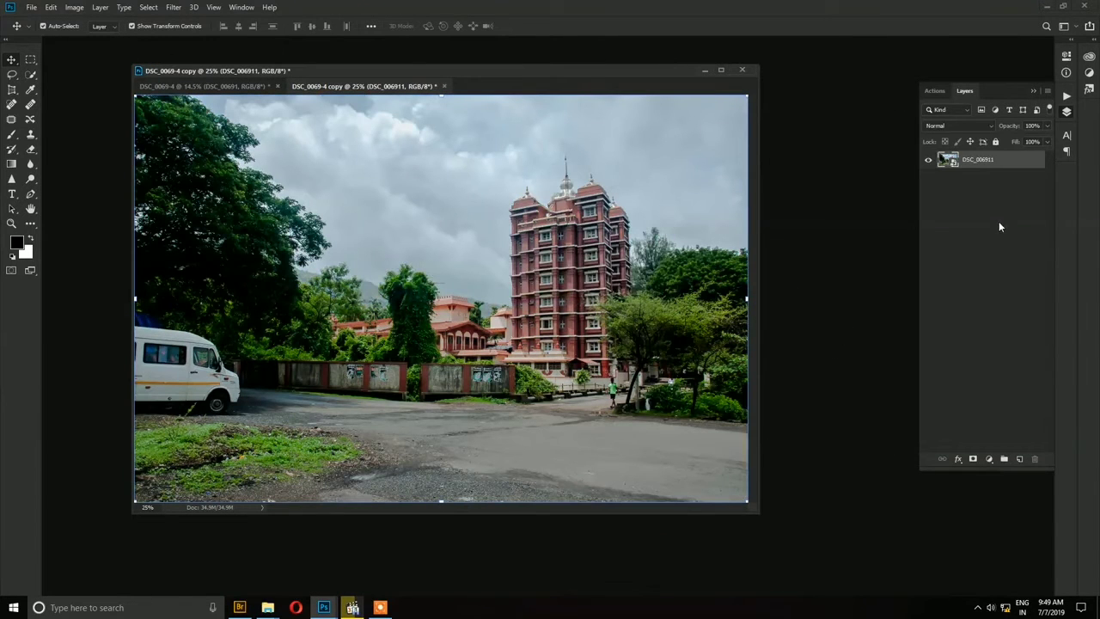
# Separate the duplicate into its own window and copy its layer into the DSC_0069-4 document, above the original layer
pyautogui.moveTo(408, 90); pyautogui.dragTo(601, 126)
pyautogui.moveTo(606, 227); pyautogui.dragTo(378, 270)
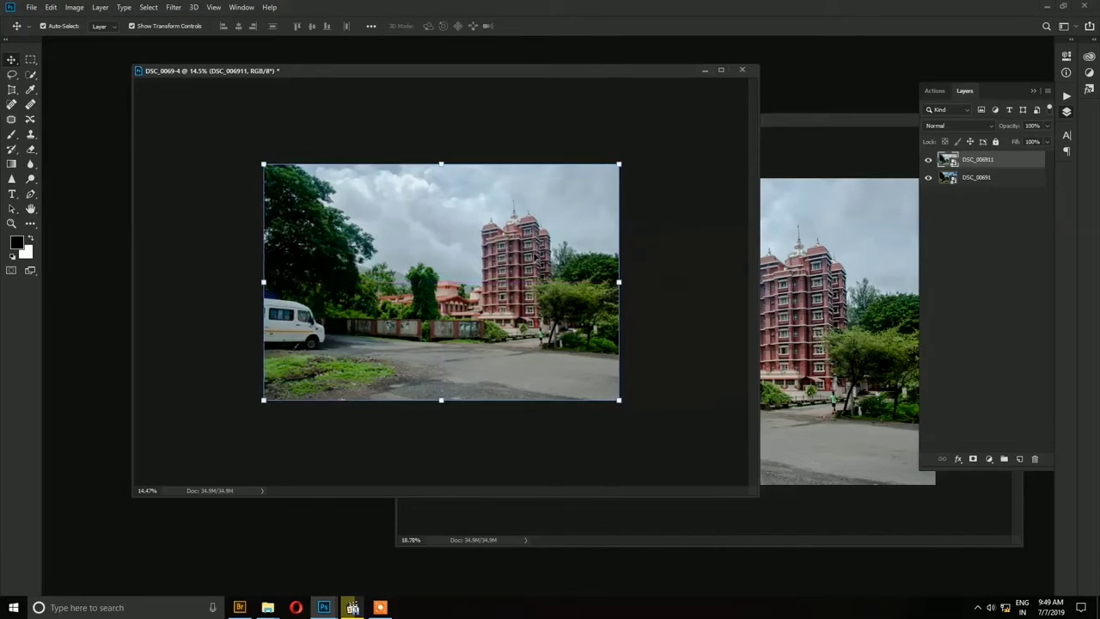
# Close the DSC_0069-4 copy document without saving it, leaving the two-layer DSC_0069-4 document open
pyautogui.moveTo(833, 120); pyautogui.dragTo(702, 157)
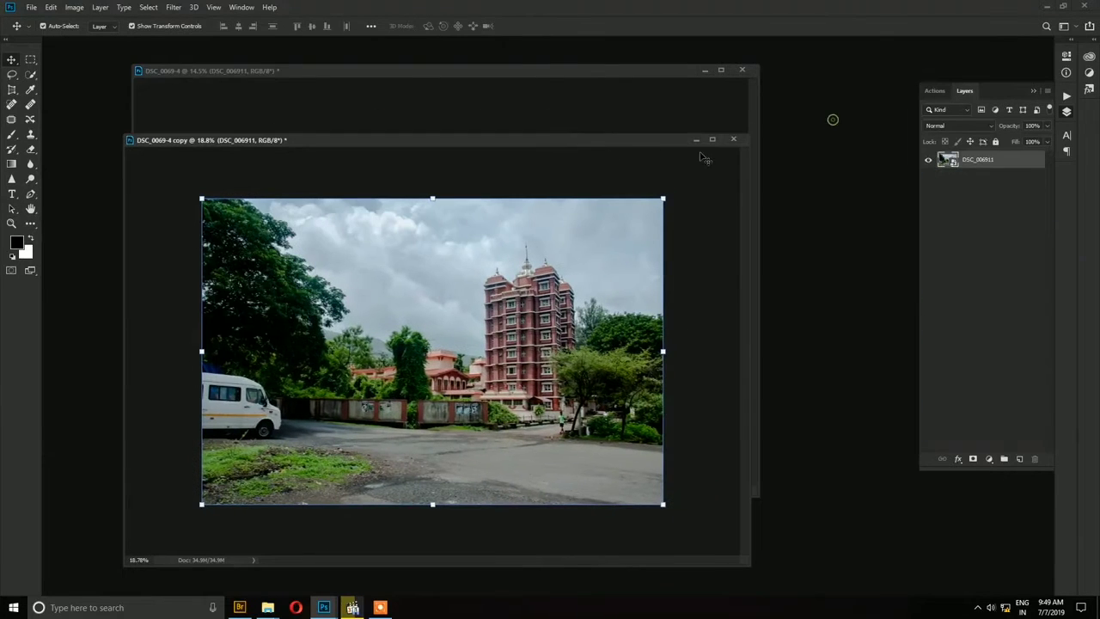
pyautogui.click(733, 139)
pyautogui.click(546, 225)
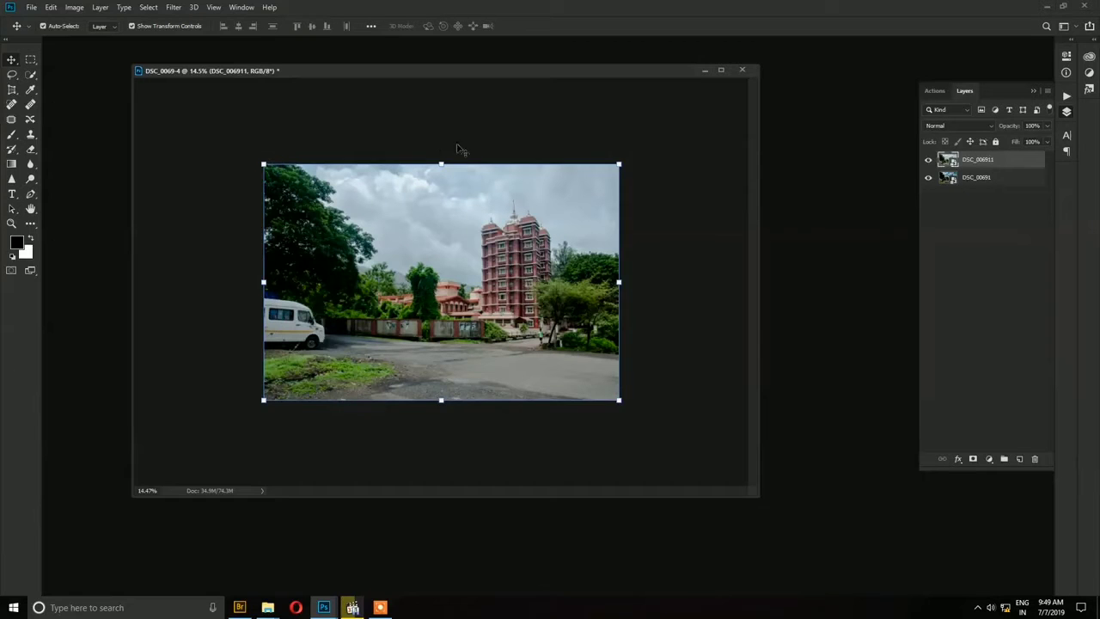
pyautogui.click(474, 119)
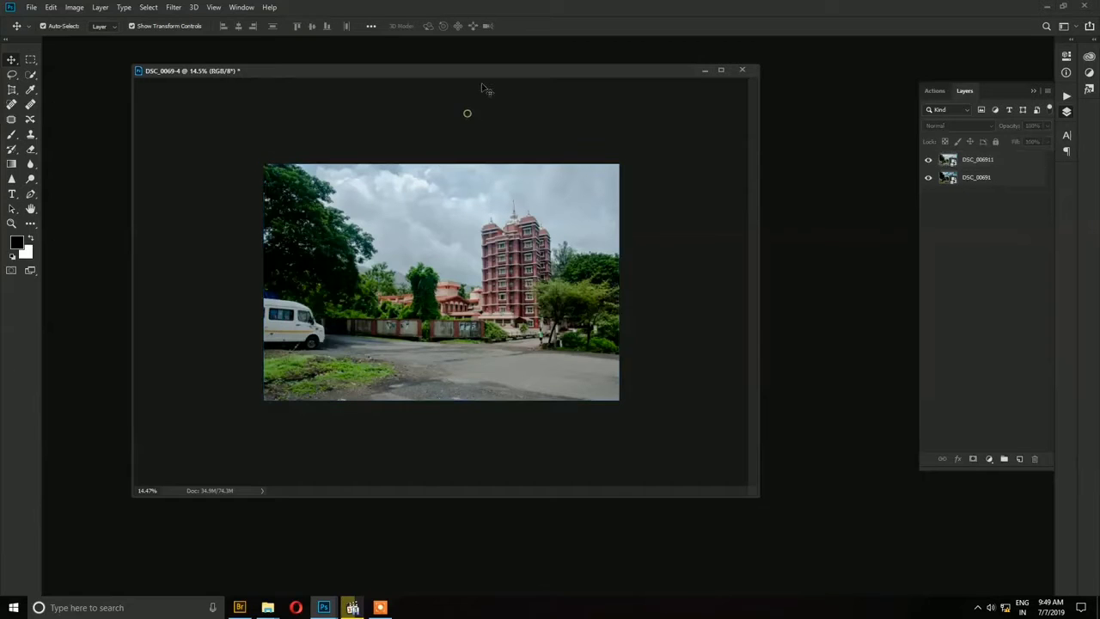
# Compare the two raw versions by hiding and showing the upper layer, DSC_006911
pyautogui.click(993, 159)
pyautogui.click(928, 159)
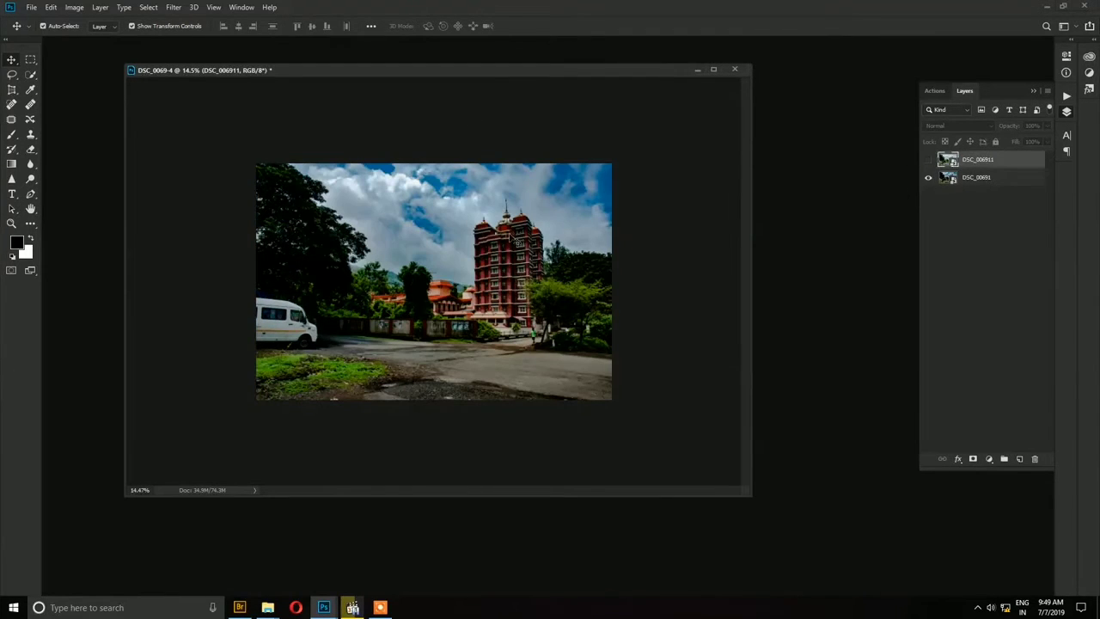
pyautogui.click(928, 159)
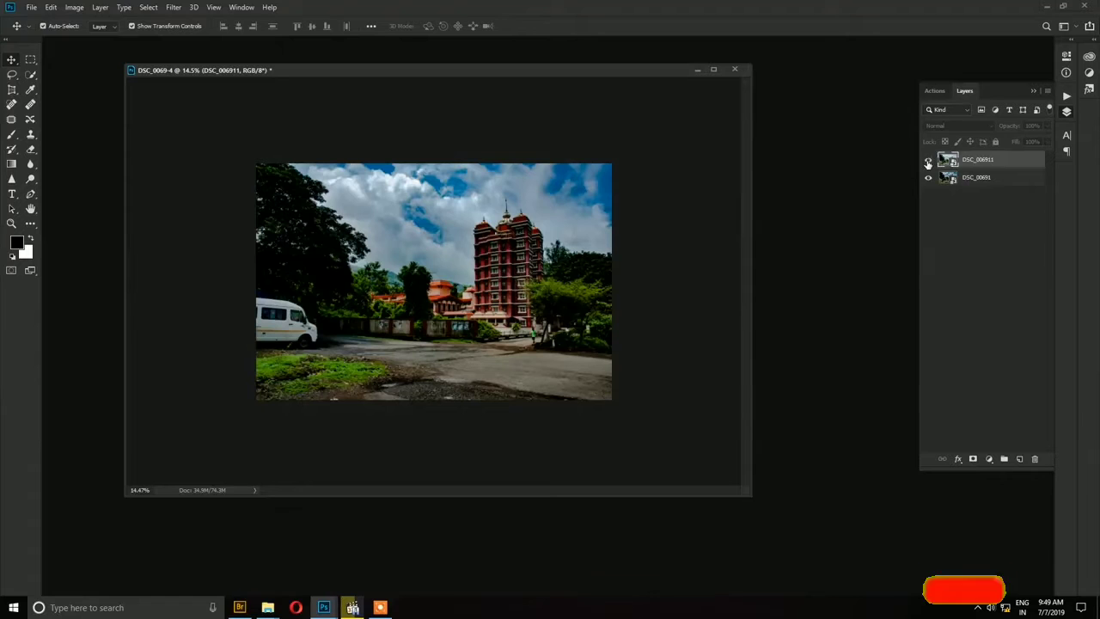
pyautogui.scroll(5, 517, 264)
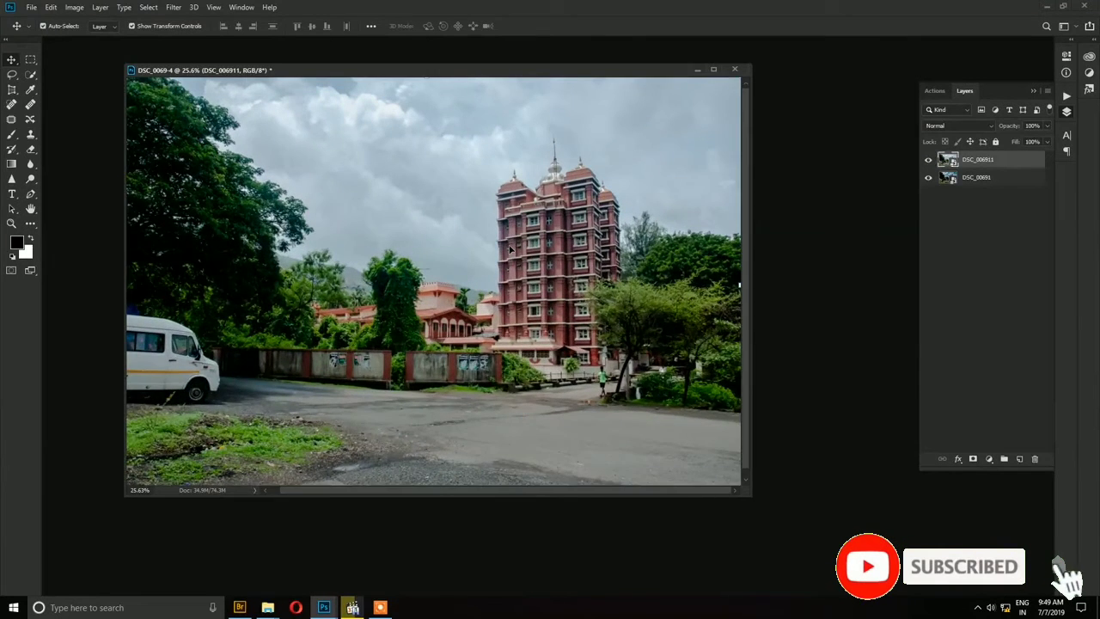
pyautogui.scroll(-4, 517, 264)
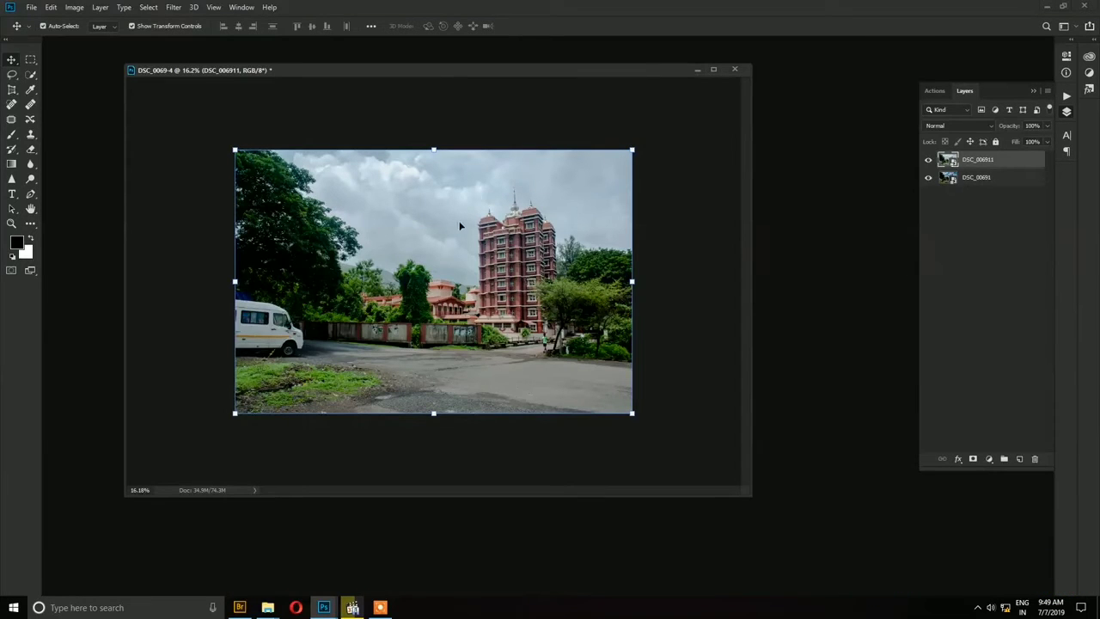
# Move layer DSC_00691 above DSC_006911 and give it a black layer mask that hides it completely
pyautogui.click(977, 180)
pyautogui.moveTo(981, 181); pyautogui.dragTo(981, 160)
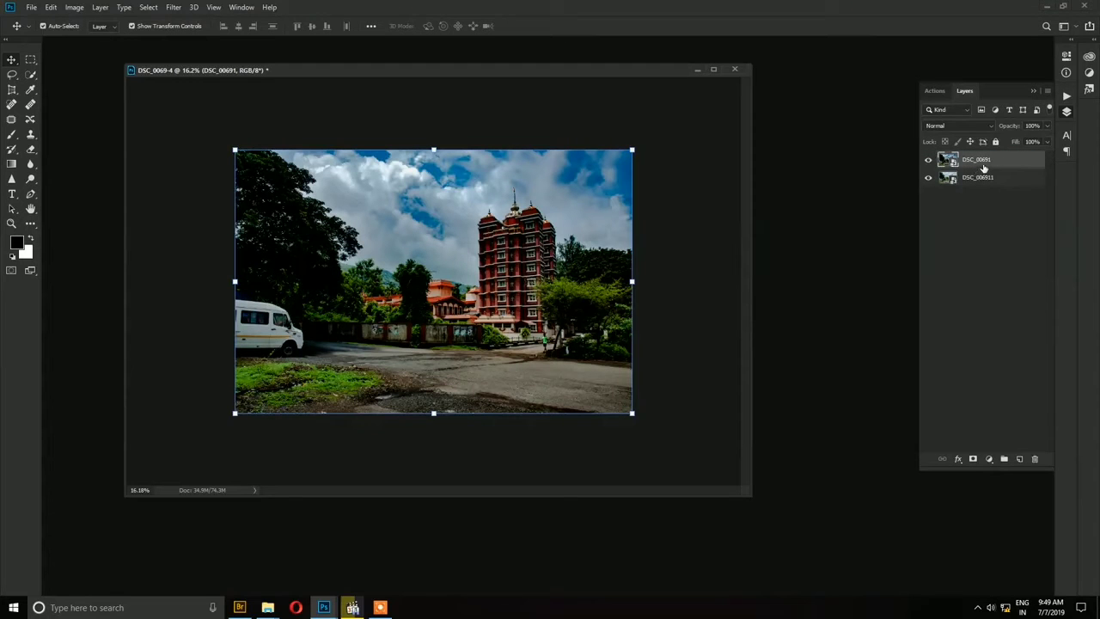
pyautogui.click(995, 229)
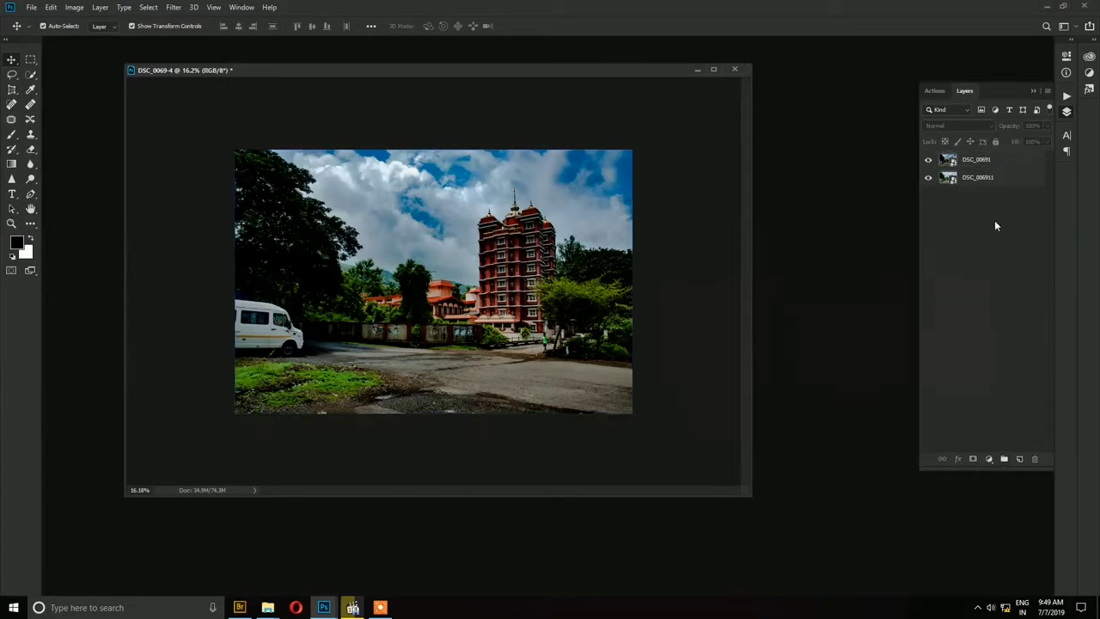
pyautogui.hotkey('alt', '.')
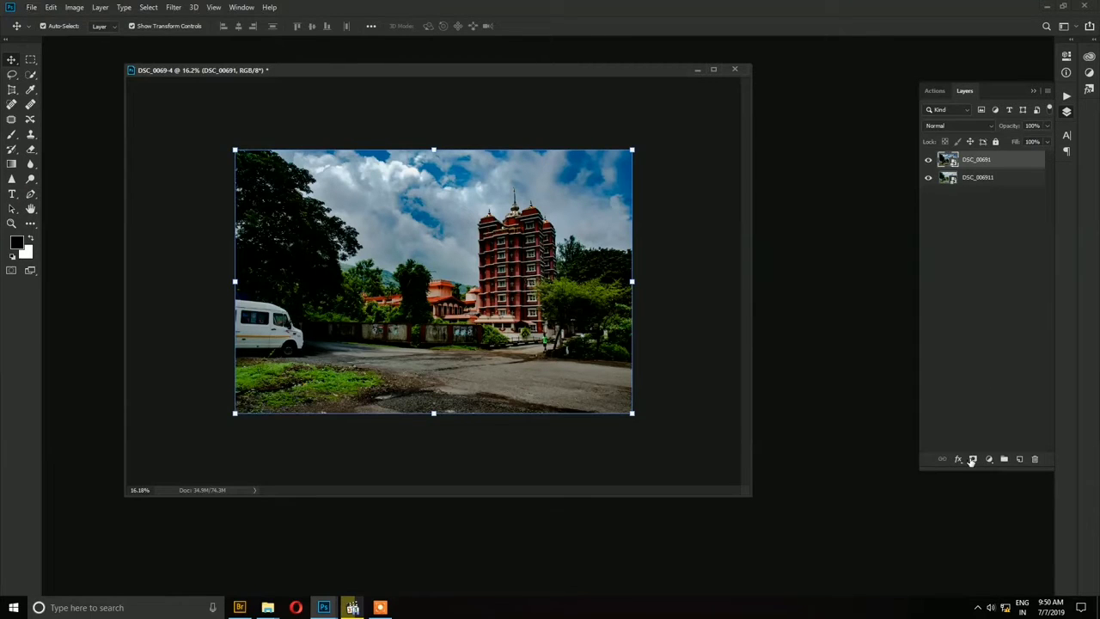
pyautogui.keyDown('alt'); pyautogui.click(973, 460); pyautogui.keyUp('alt')
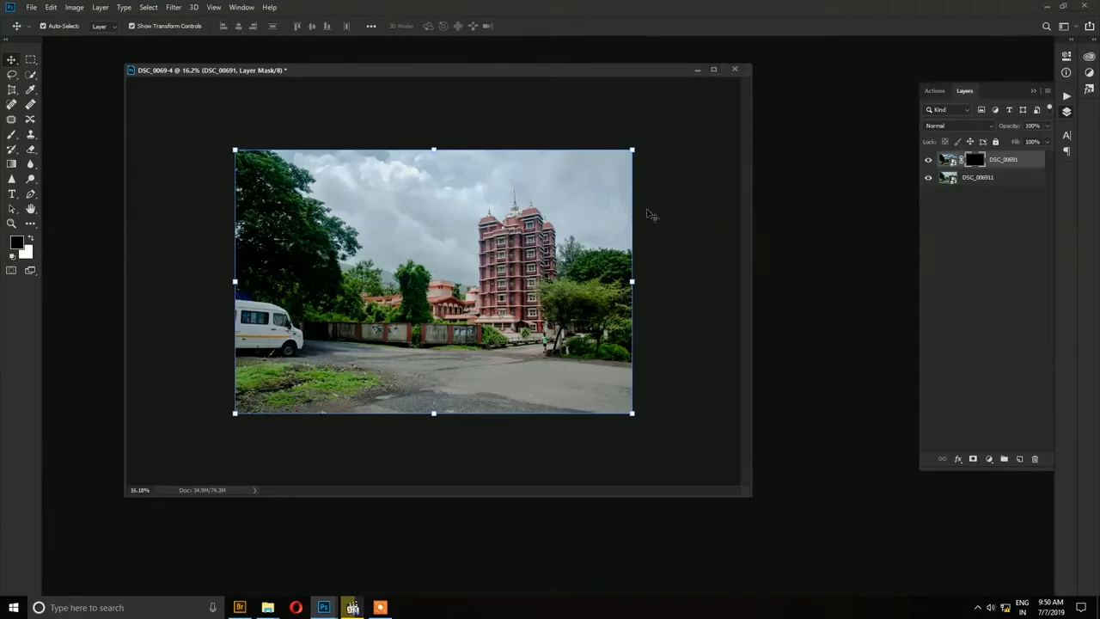
# Paint white on the DSC_00691 mask over the clouds beside the large tree, using the Brush at 27% opacity
pyautogui.click(714, 70)
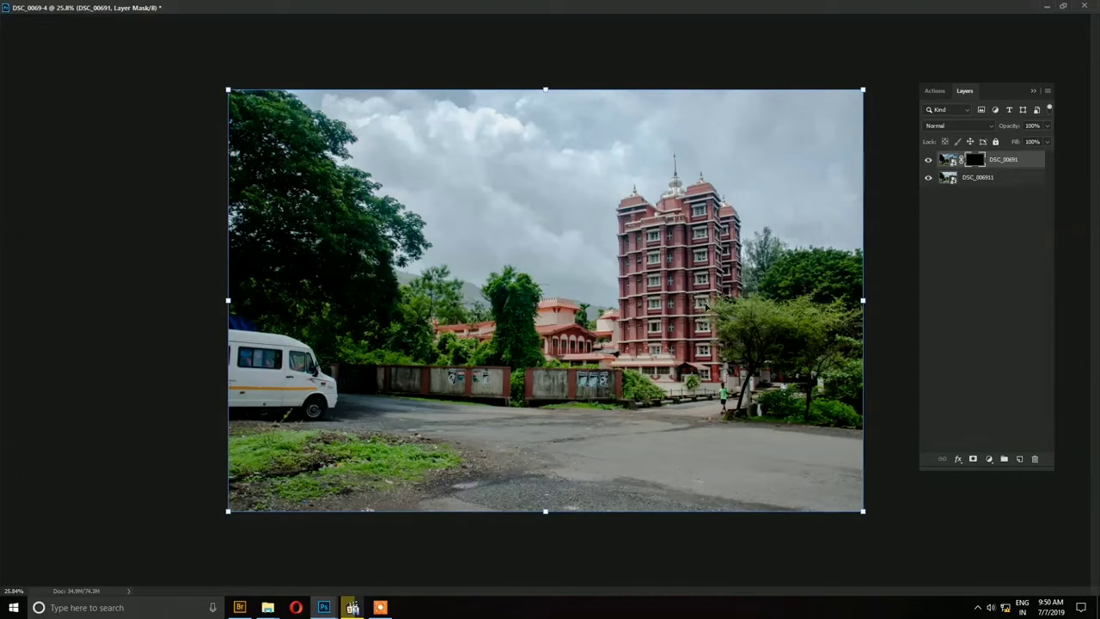
pyautogui.press('Return')
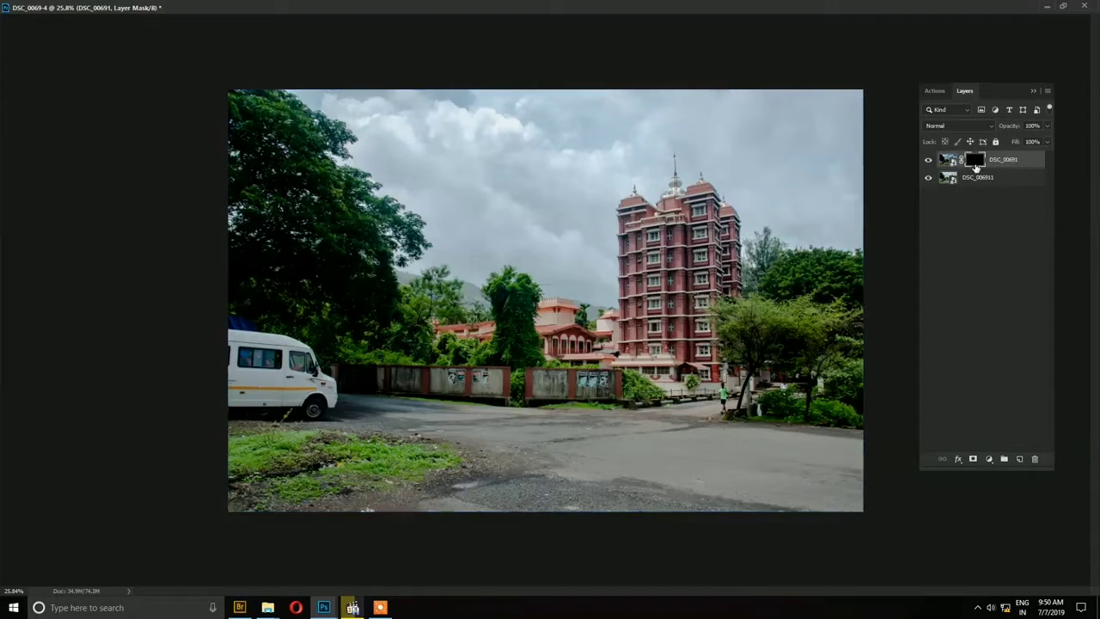
pyautogui.press('f')
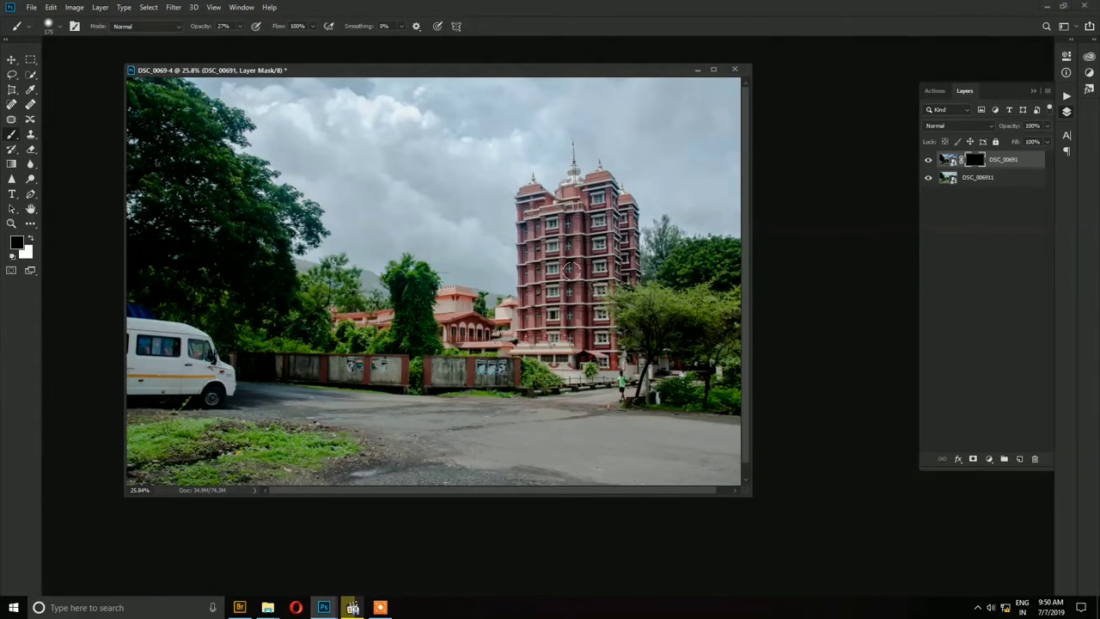
pyautogui.press('x')
pyautogui.click(714, 70)
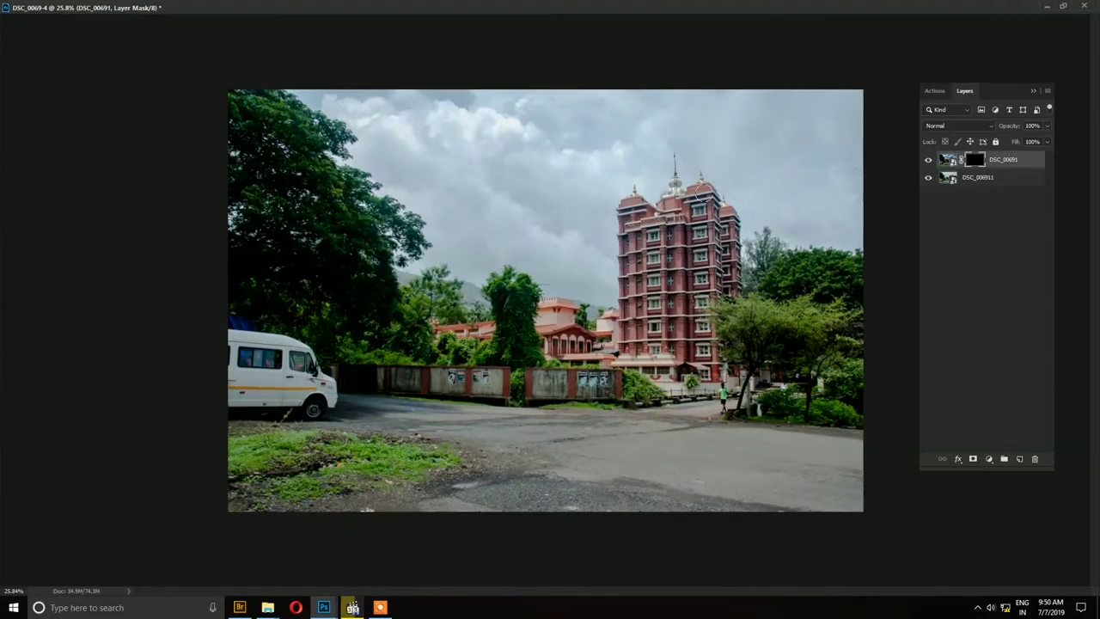
pyautogui.scroll(1, 404, 126)
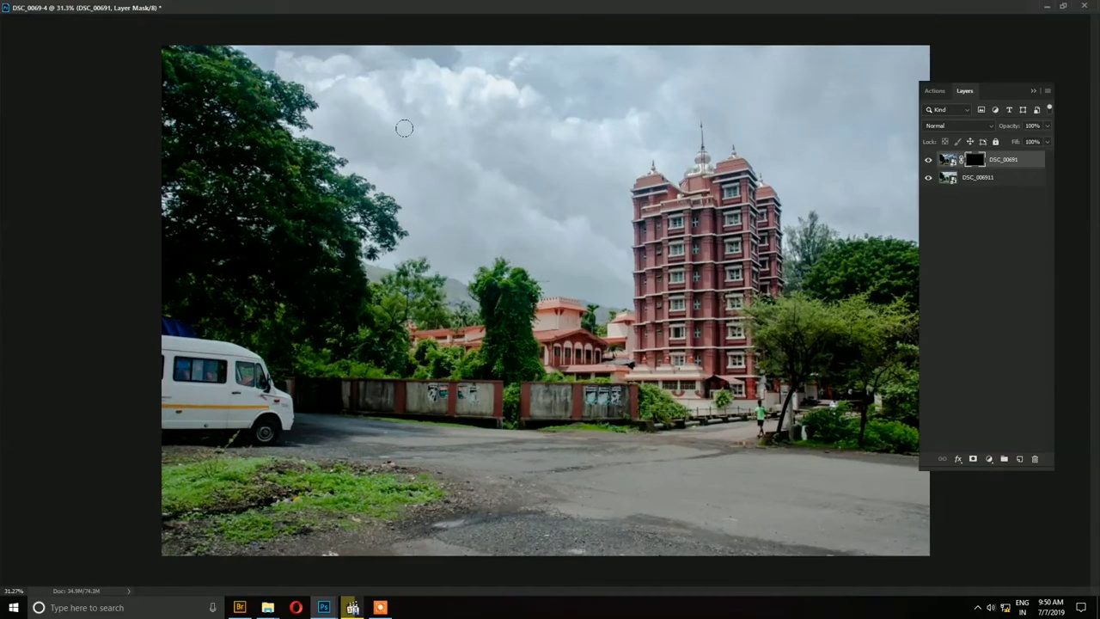
pyautogui.rightClick(404, 128)
pyautogui.moveTo(493, 191); pyautogui.dragTo(468, 191)
pyautogui.press('Return')
pyautogui.moveTo(392, 161)
pyautogui.mouseDown()
pyautogui.moveTo(384, 111)
pyautogui.moveTo(461, 188)
pyautogui.moveTo(499, 185)
pyautogui.mouseUp()
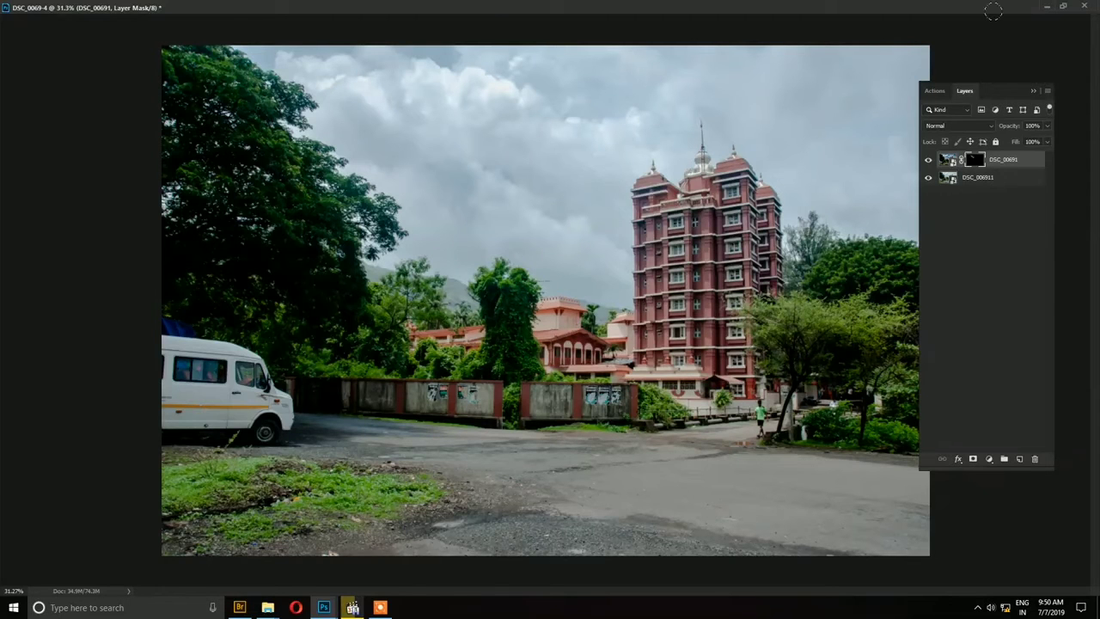
# Raise the brush opacity to 100% and paint white on the mask over the sky between the large tree and the tower
pyautogui.click(1064, 7)
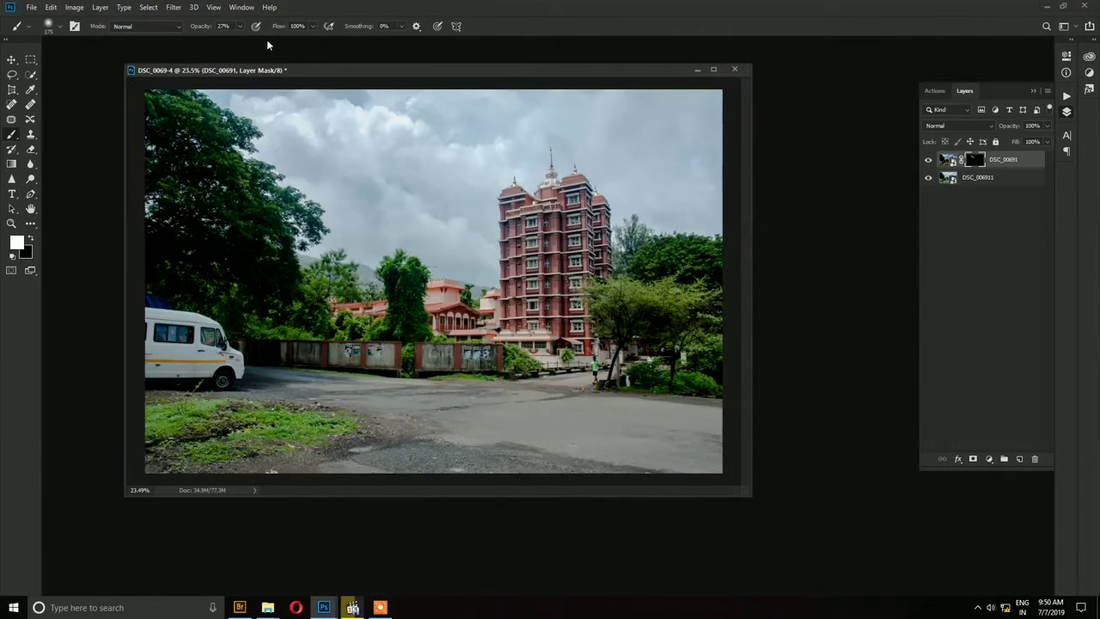
pyautogui.click(240, 27)
pyautogui.moveTo(241, 41); pyautogui.dragTo(367, 131)
pyautogui.scroll(-1, 368, 230)
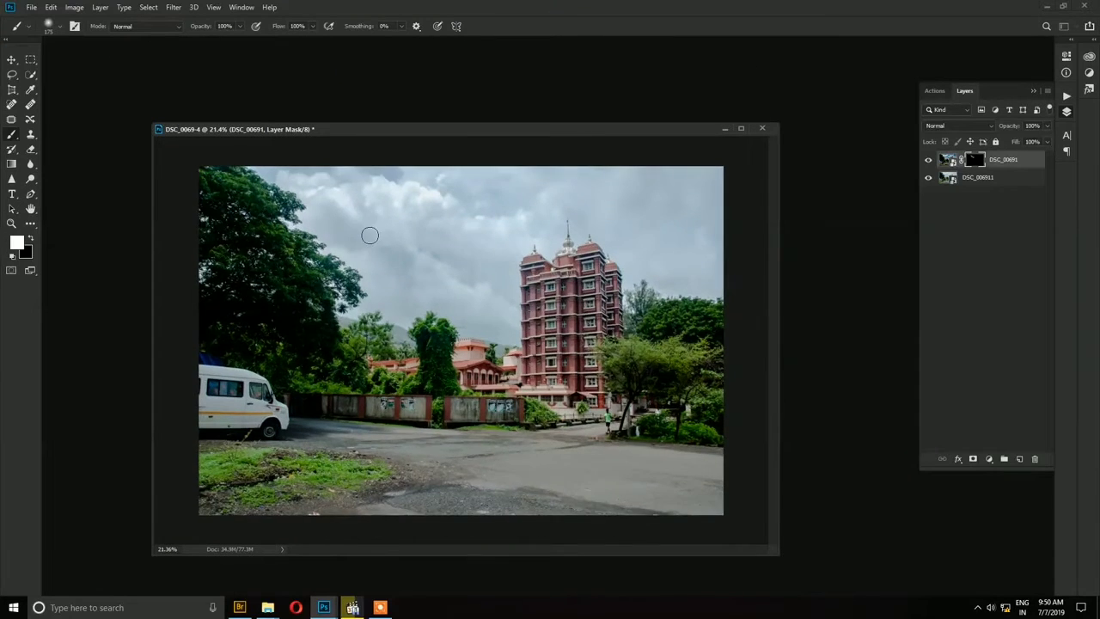
pyautogui.scroll(-3, 370, 235)
pyautogui.scroll(2, 371, 238)
pyautogui.moveTo(319, 196)
pyautogui.mouseDown()
pyautogui.moveTo(336, 177)
pyautogui.moveTo(288, 171)
pyautogui.moveTo(329, 180)
pyautogui.mouseUp()
pyautogui.moveTo(322, 219)
pyautogui.mouseDown()
pyautogui.moveTo(342, 240)
pyautogui.moveTo(378, 240)
pyautogui.moveTo(378, 258)
pyautogui.moveTo(369, 255)
pyautogui.moveTo(404, 314)
pyautogui.moveTo(438, 301)
pyautogui.moveTo(383, 263)
pyautogui.moveTo(373, 175)
pyautogui.moveTo(481, 172)
pyautogui.moveTo(482, 210)
pyautogui.moveTo(437, 228)
pyautogui.mouseUp()
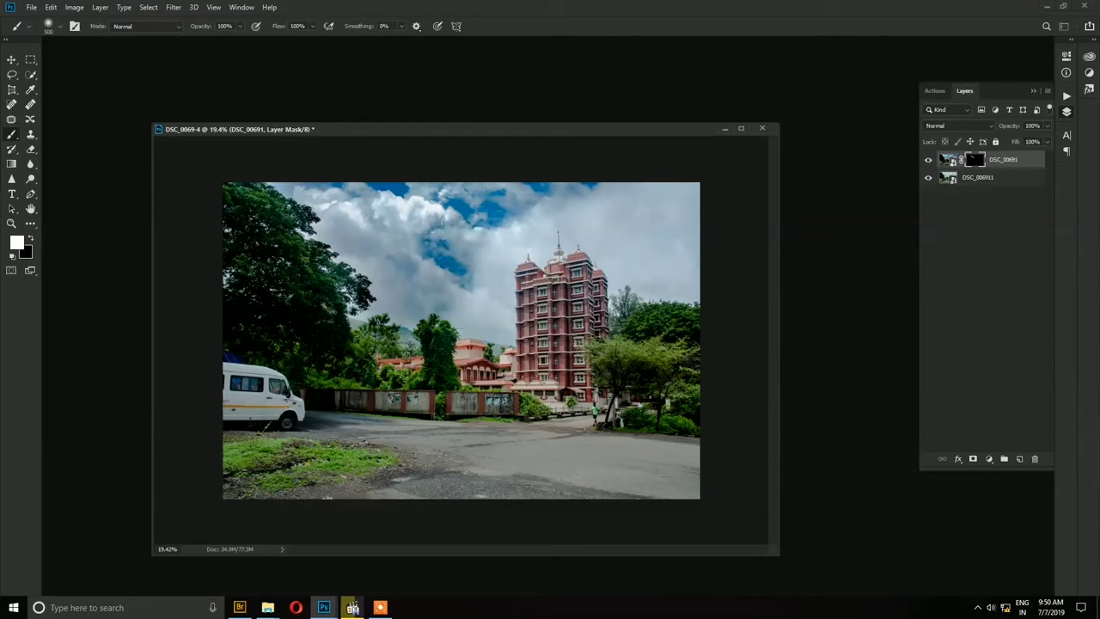
# Paint the remaining sky white on the DSC_00691 mask, around the tower and down to the treeline, varying the brush size between 150 and 700
pyautogui.scroll(2, 485, 307)
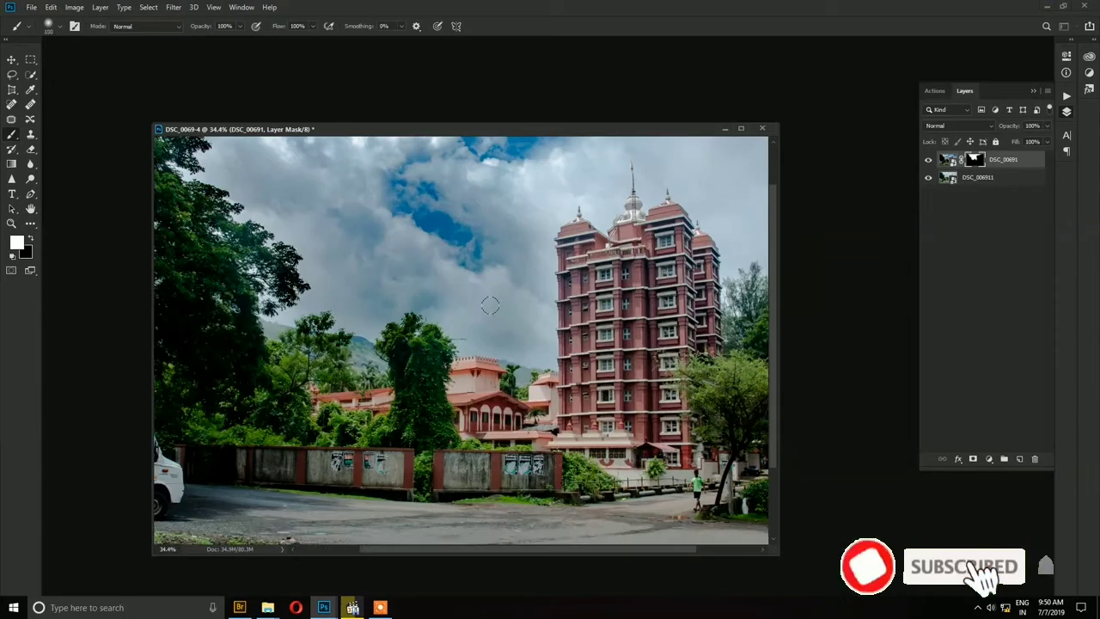
pyautogui.moveTo(464, 331)
pyautogui.mouseDown()
pyautogui.moveTo(441, 306)
pyautogui.moveTo(423, 203)
pyautogui.moveTo(398, 238)
pyautogui.moveTo(463, 306)
pyautogui.moveTo(526, 345)
pyautogui.moveTo(511, 165)
pyautogui.moveTo(589, 178)
pyautogui.moveTo(592, 193)
pyautogui.moveTo(589, 158)
pyautogui.moveTo(544, 180)
pyautogui.moveTo(557, 148)
pyautogui.mouseUp()
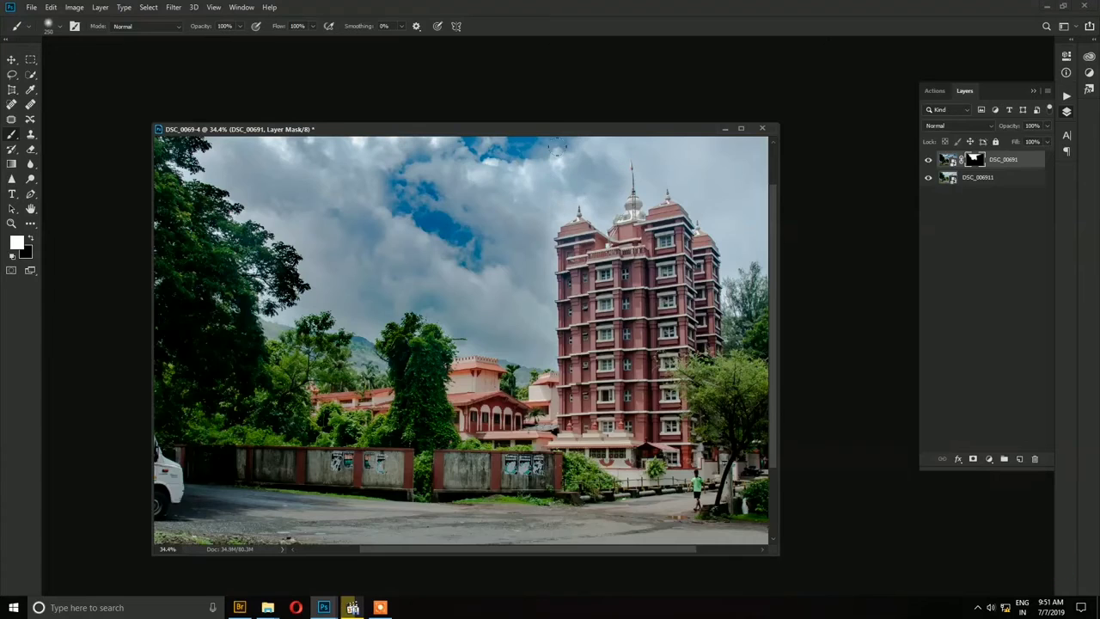
pyautogui.scroll(-3, 557, 148)
pyautogui.moveTo(557, 219)
pyautogui.mouseDown()
pyautogui.moveTo(624, 275)
pyautogui.moveTo(615, 309)
pyautogui.moveTo(636, 179)
pyautogui.moveTo(606, 202)
pyautogui.mouseUp()
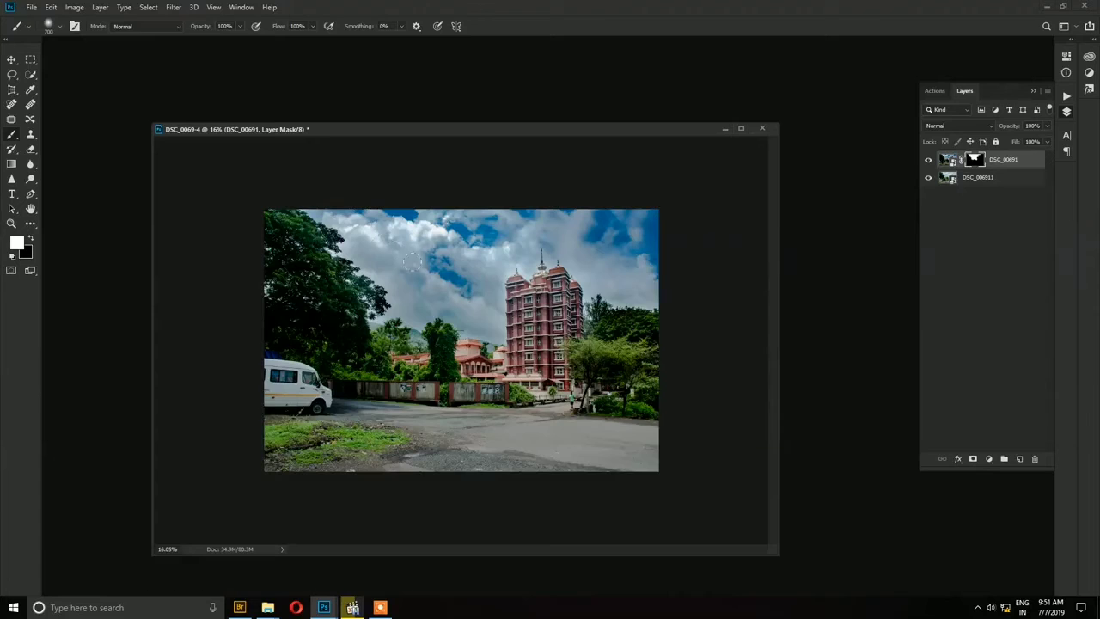
pyautogui.scroll(3, 470, 332)
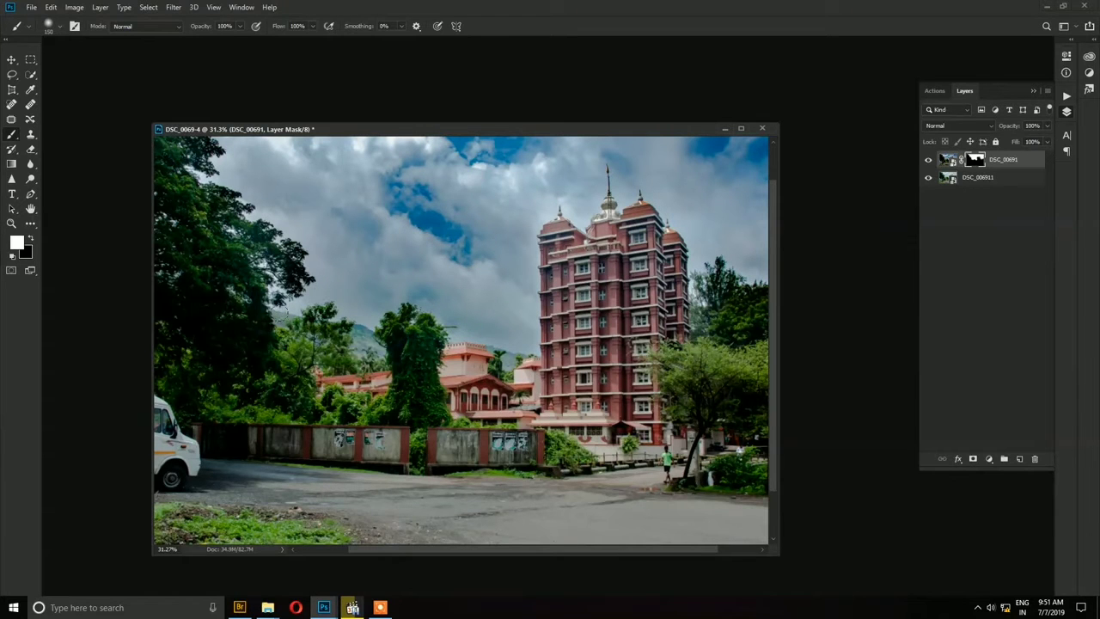
pyautogui.scroll(-1, 521, 360)
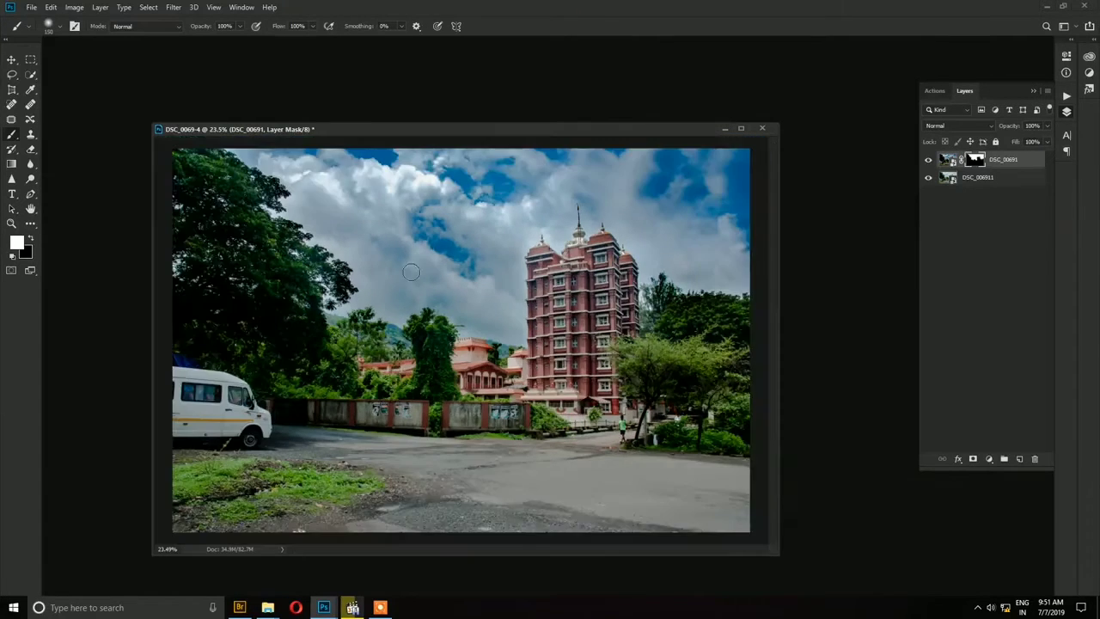
pyautogui.scroll(-2, 674, 297)
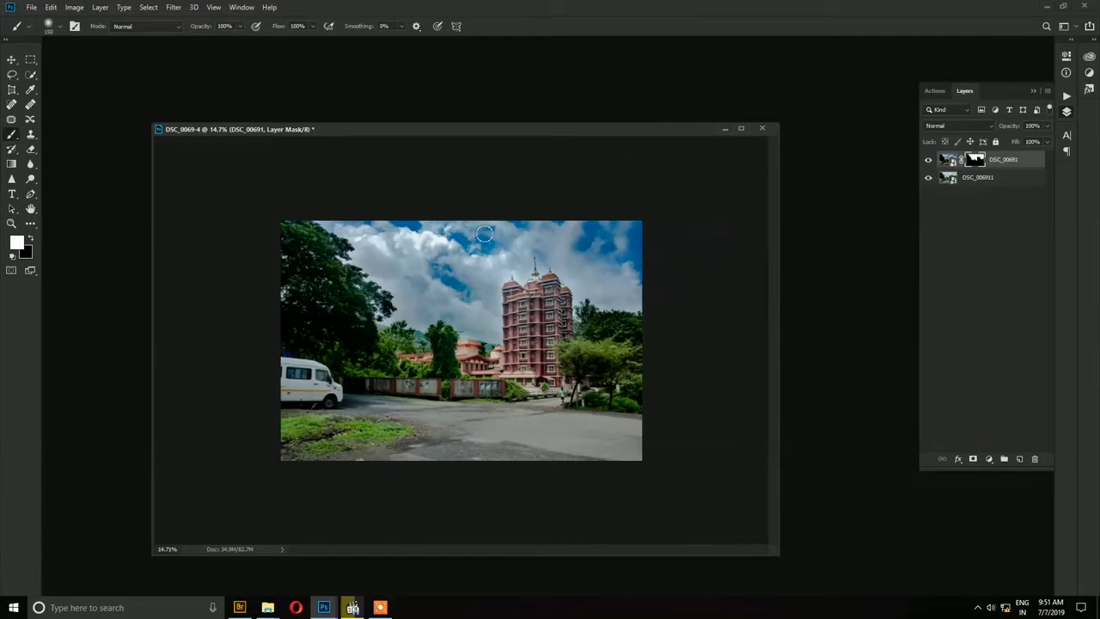
pyautogui.scroll(-1, 740, 234)
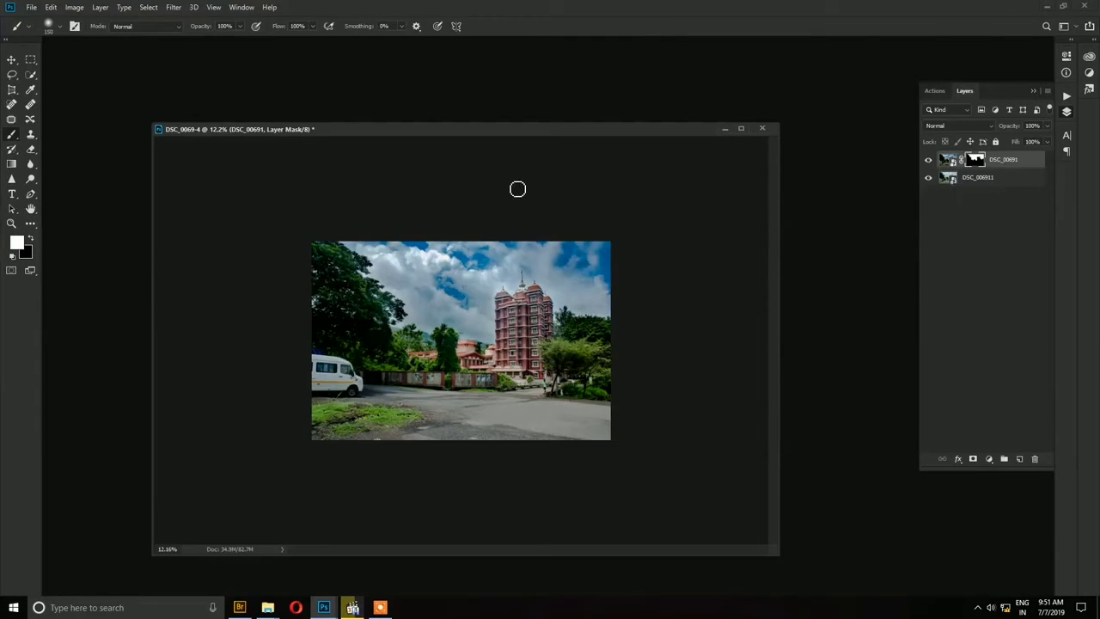
pyautogui.scroll(2, 516, 189)
pyautogui.scroll(1, 557, 245)
pyautogui.scroll(-1, 557, 247)
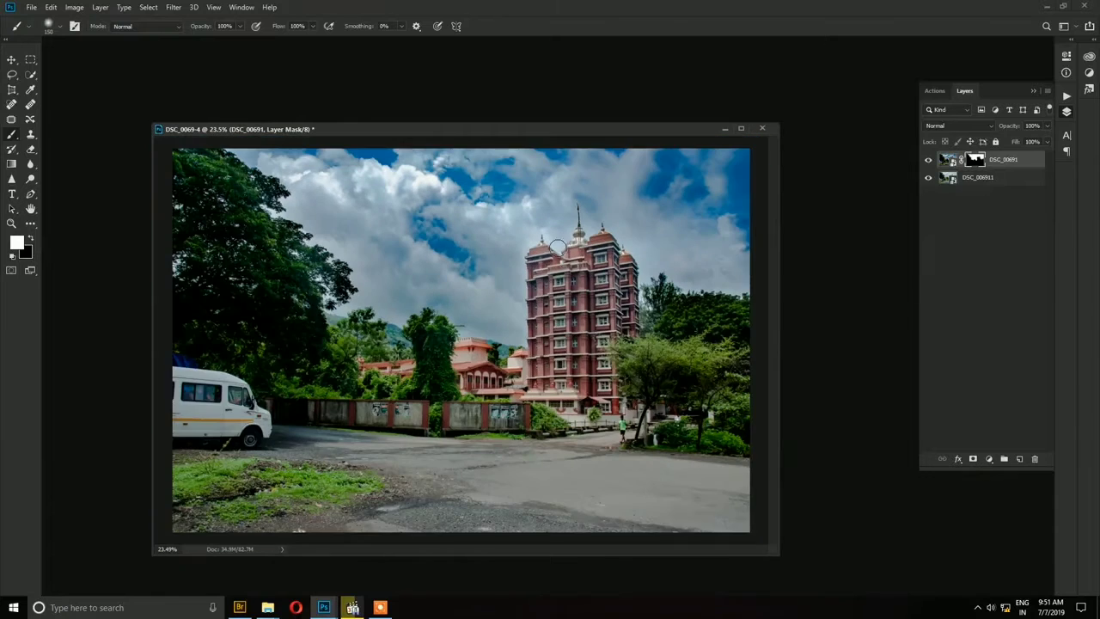
pyautogui.click(1010, 179)
pyautogui.hotkey('shift', 'ctrl', 'a')
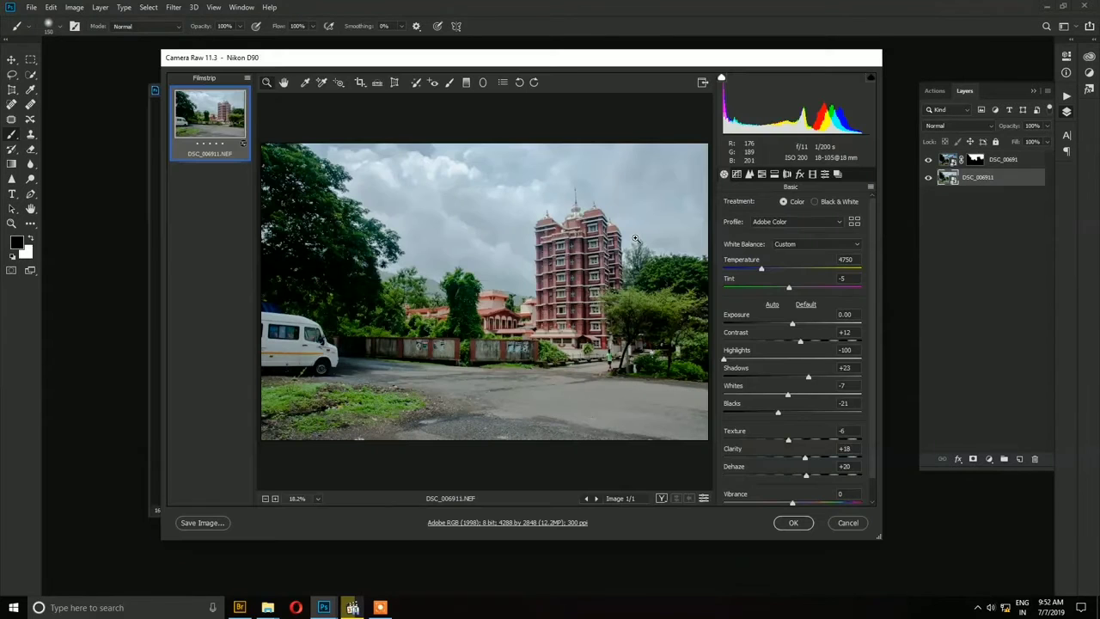
pyautogui.click(847, 523)
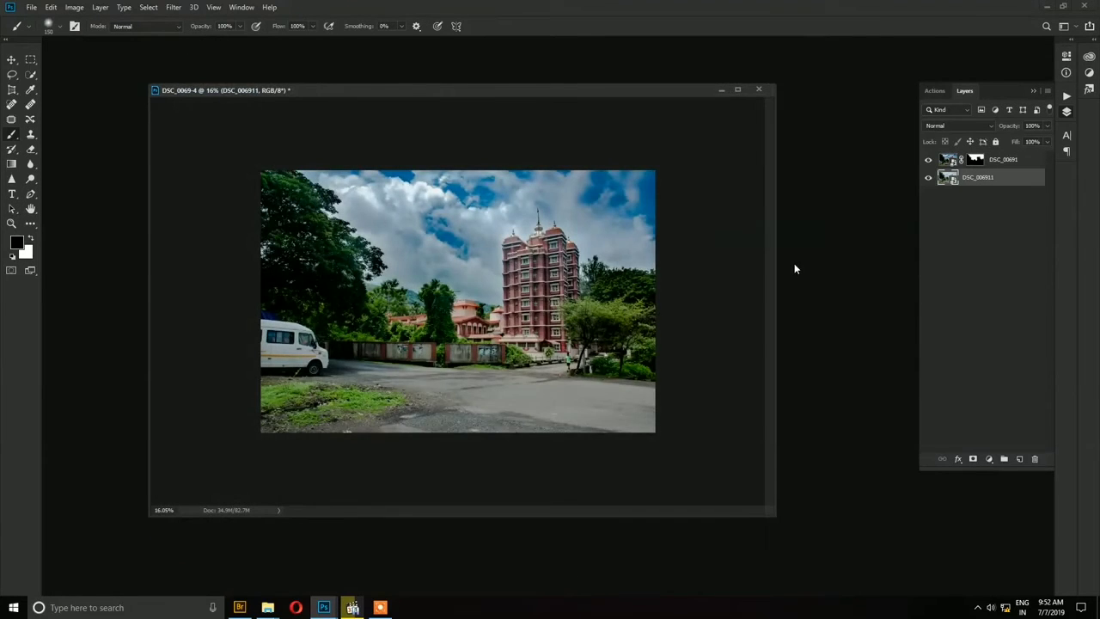
# Move the document window slightly up and enlarge it so the whole photo fits at a bigger size
pyautogui.hotkey('ctrl', '0')
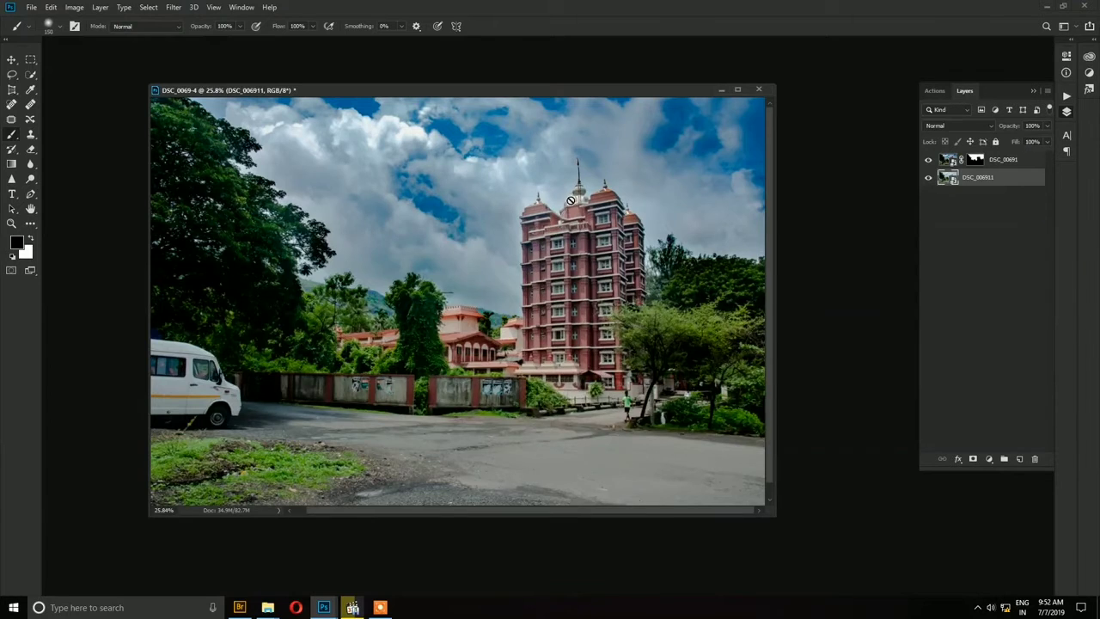
pyautogui.scroll(3, 571, 201)
pyautogui.scroll(-6, 588, 269)
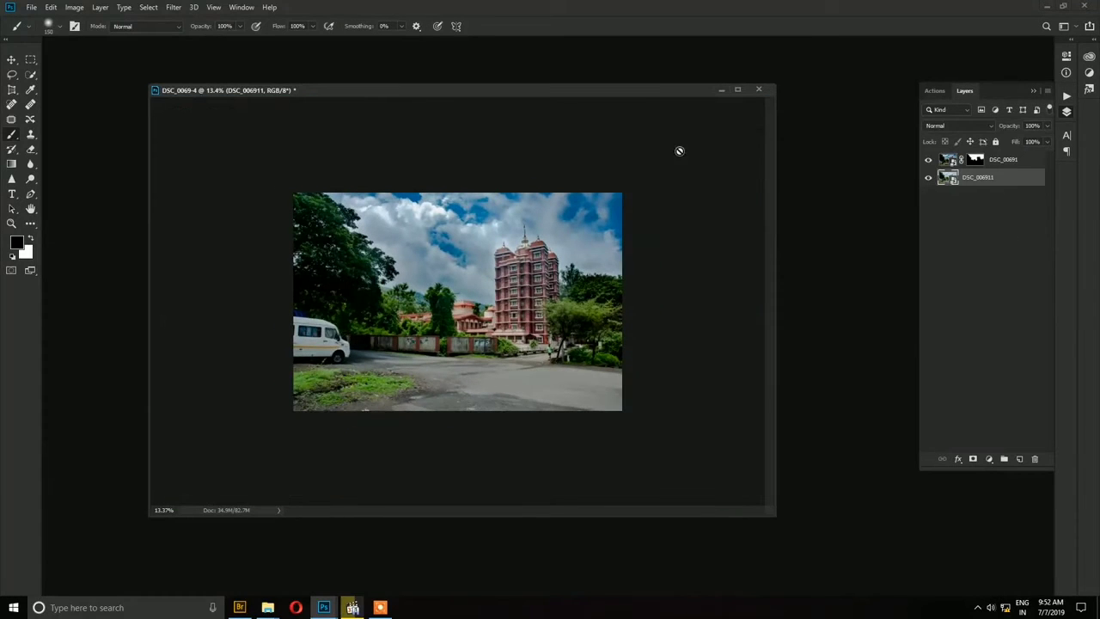
pyautogui.moveTo(636, 96); pyautogui.dragTo(631, 90)
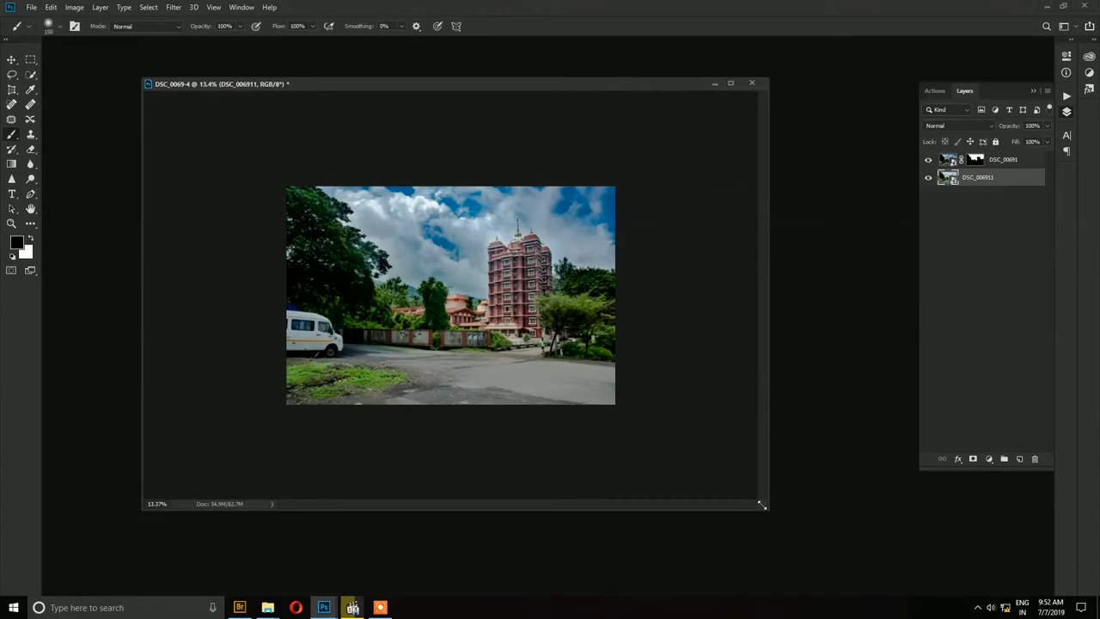
pyautogui.moveTo(762, 505); pyautogui.dragTo(833, 590)
pyautogui.hotkey('ctrl', '+')
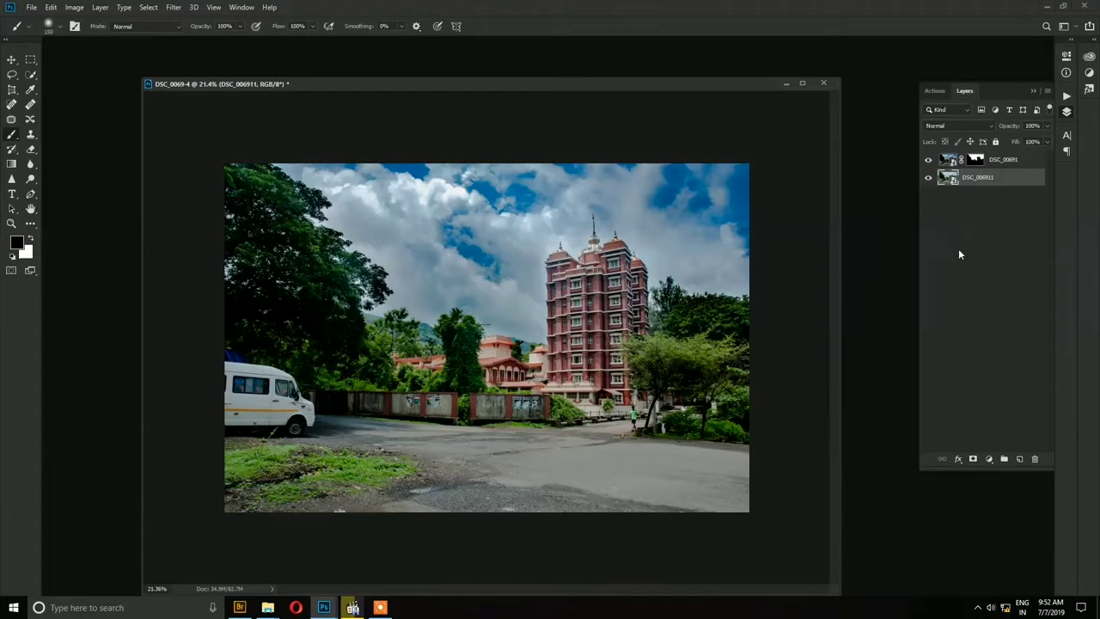
# Reopen the DSC_006911 smart object in Camera Raw and set Vibrance to +27 and Saturation to +15
pyautogui.doubleClick(951, 181)
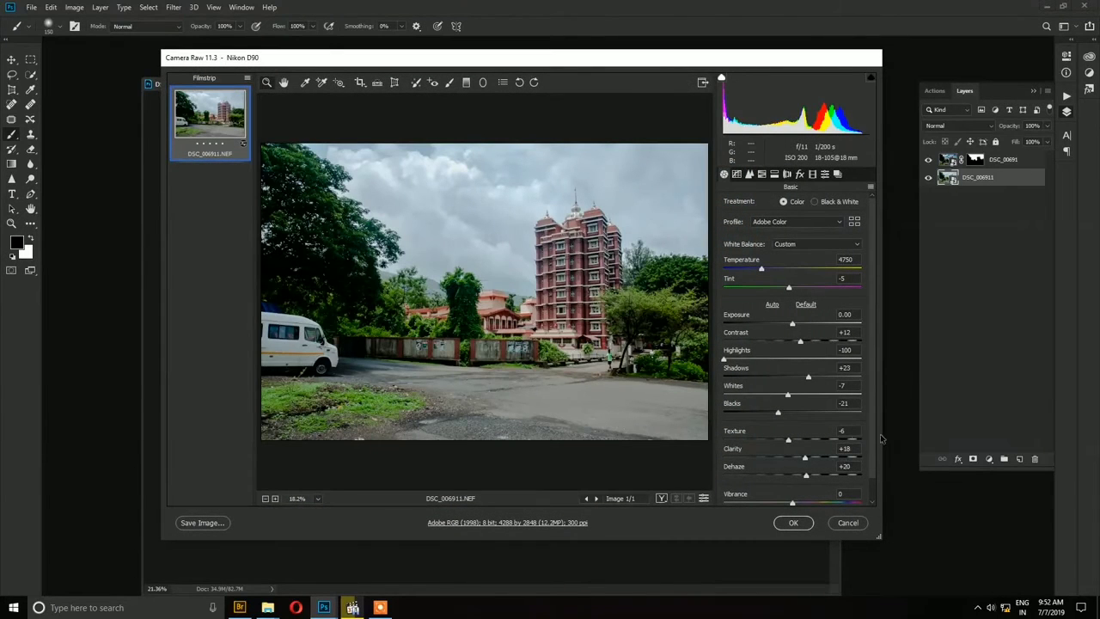
pyautogui.scroll(-1, 876, 443)
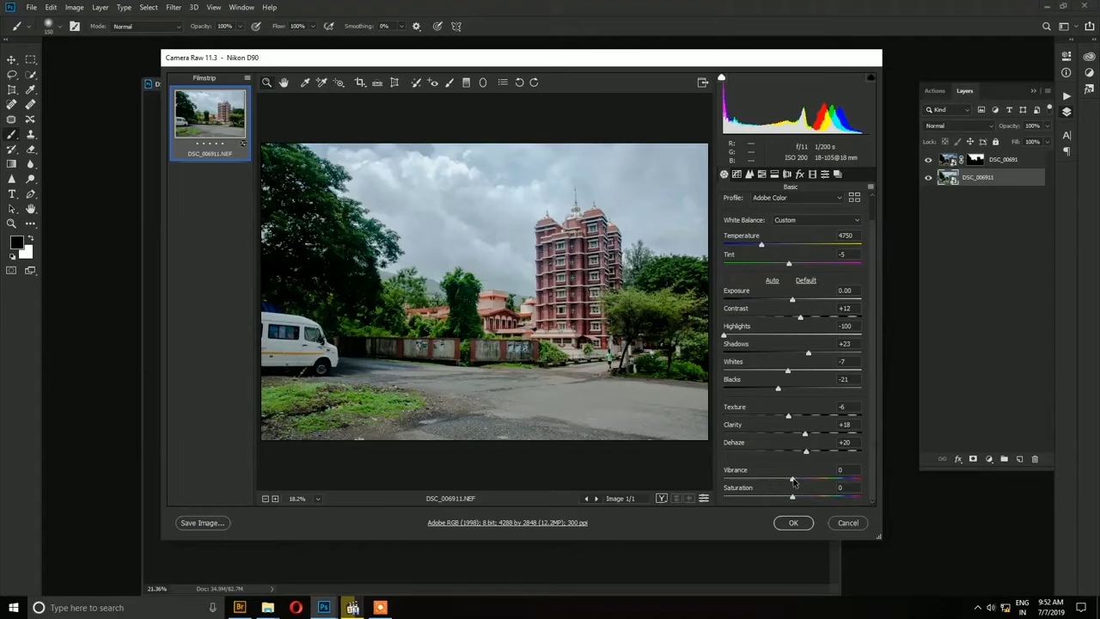
pyautogui.moveTo(793, 479)
pyautogui.mouseDown()
pyautogui.moveTo(776, 480)
pyautogui.moveTo(838, 479)
pyautogui.moveTo(761, 498)
pyautogui.moveTo(790, 497)
pyautogui.mouseUp()
pyautogui.moveTo(770, 499); pyautogui.dragTo(802, 501)
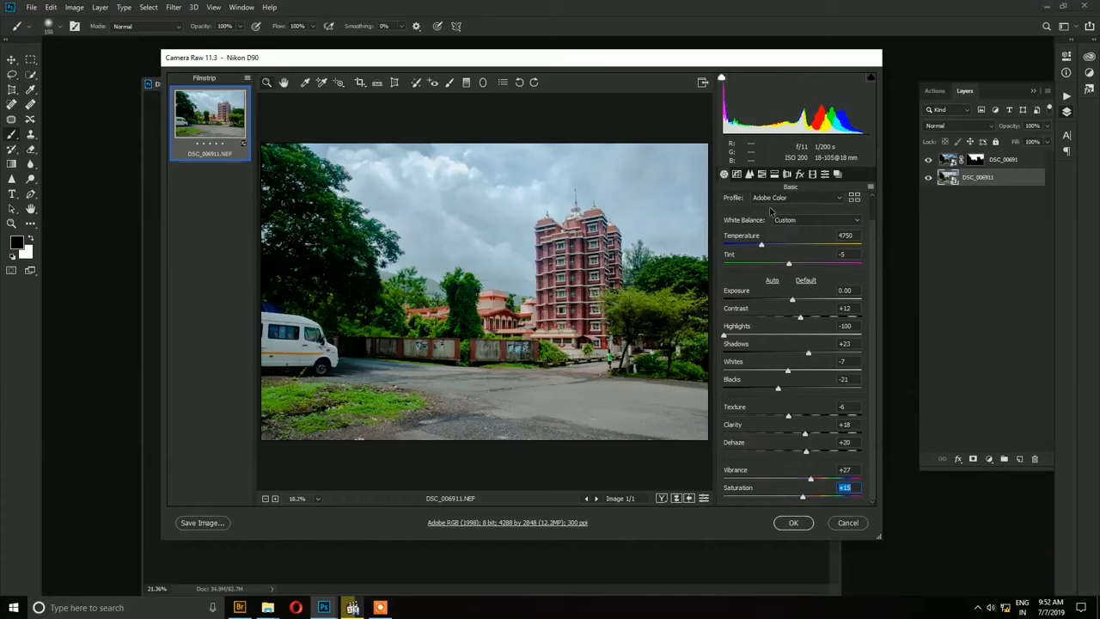
# Set the sharpening Amount to 93 and the luminance noise reduction to 78
pyautogui.click(737, 174)
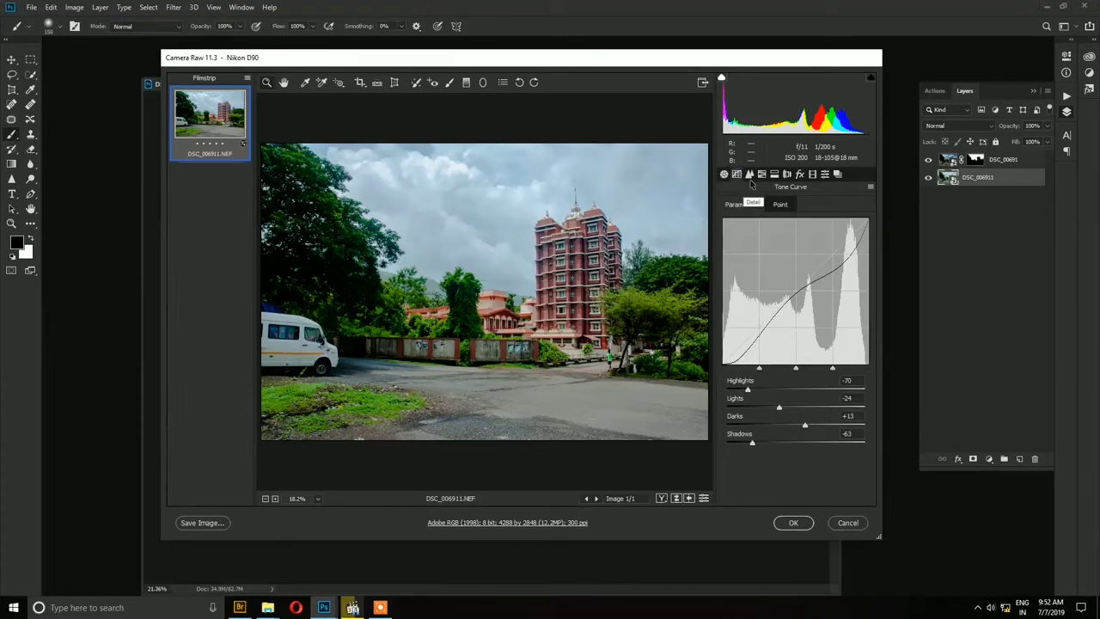
pyautogui.click(750, 174)
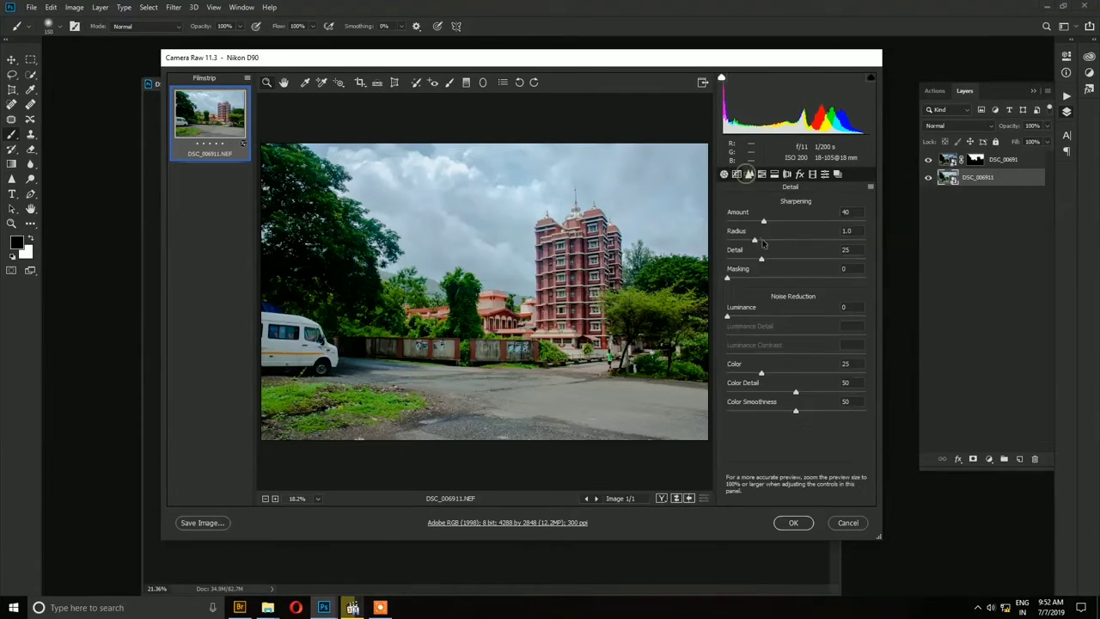
pyautogui.click(318, 498)
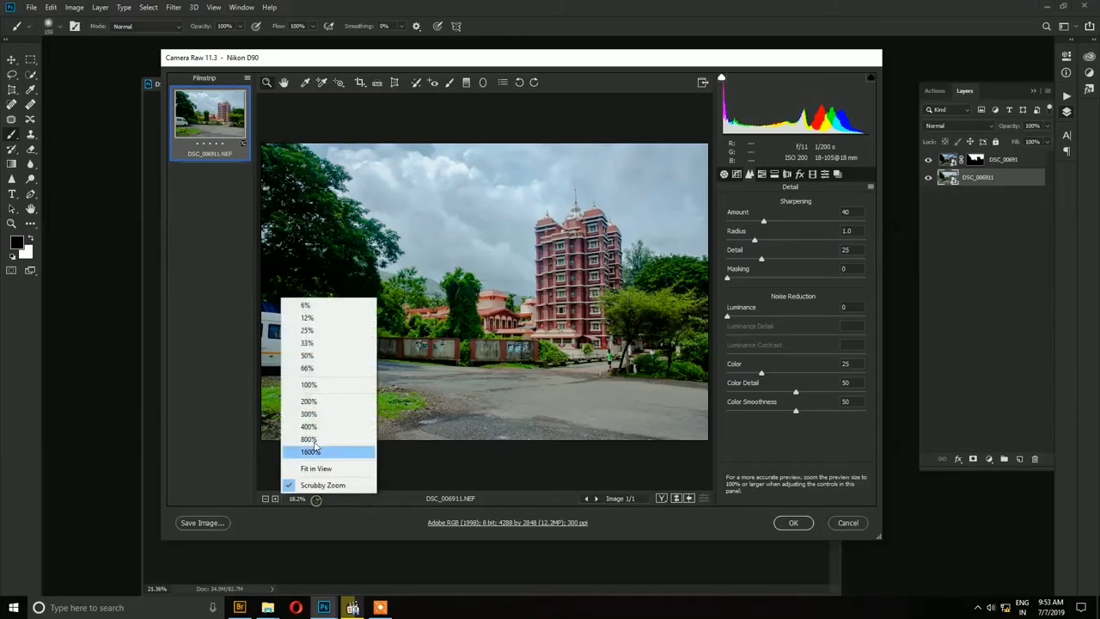
pyautogui.click(325, 386)
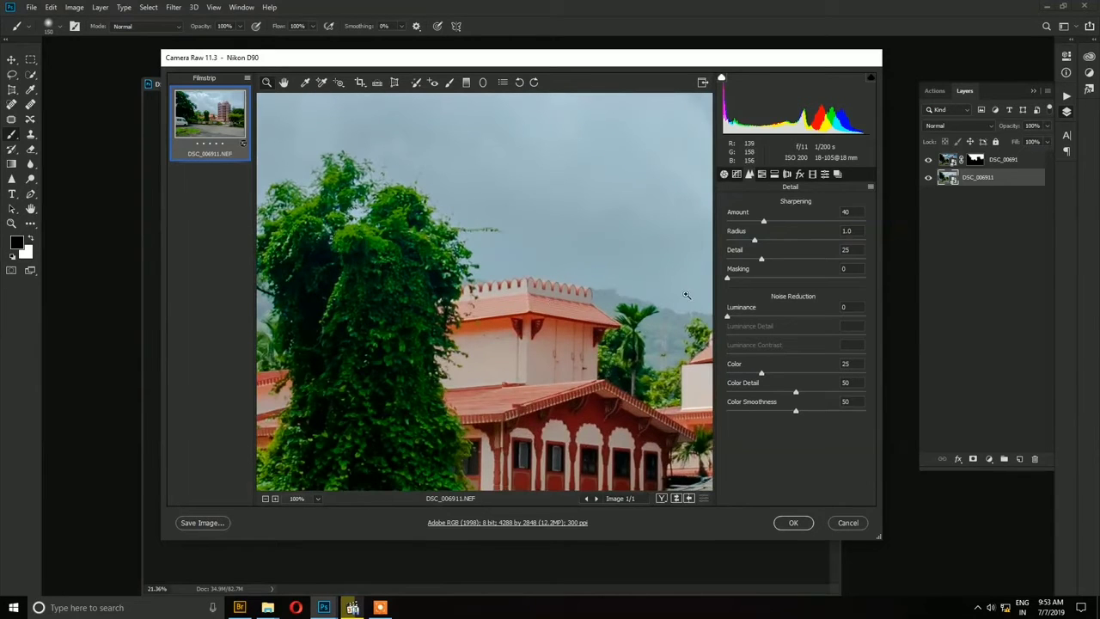
pyautogui.moveTo(630, 341); pyautogui.dragTo(519, 260)
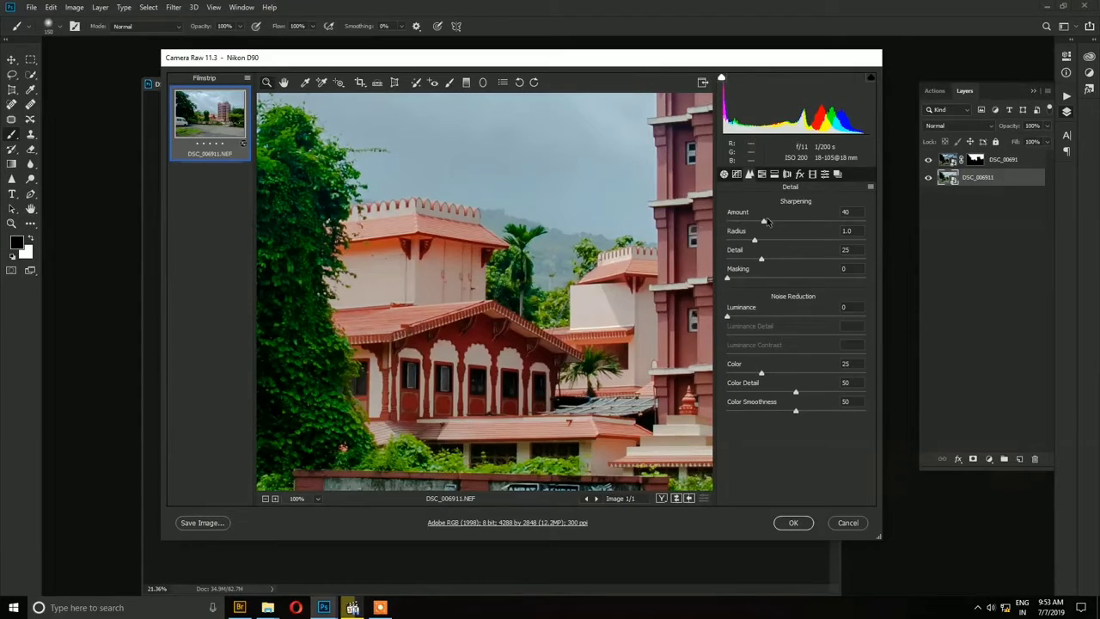
pyautogui.moveTo(766, 225); pyautogui.dragTo(825, 222)
pyautogui.moveTo(773, 316); pyautogui.dragTo(808, 318)
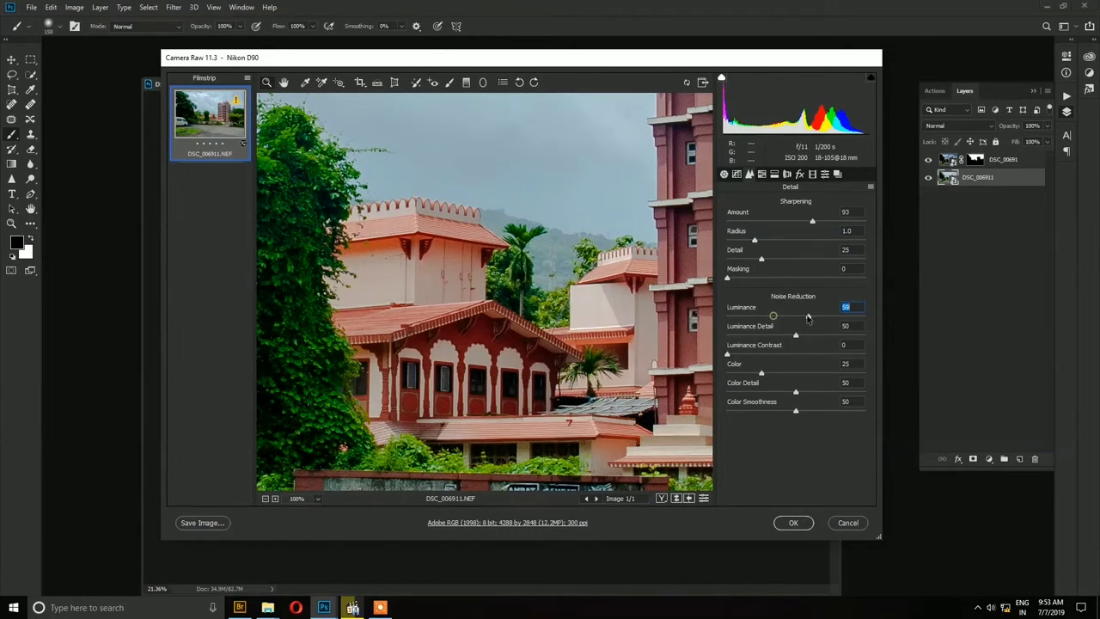
pyautogui.click(834, 317)
# Raise the sharpening Amount further and increase the Luminance Detail and color noise reduction values
pyautogui.moveTo(670, 220); pyautogui.dragTo(593, 277)
pyautogui.moveTo(504, 275); pyautogui.dragTo(531, 272)
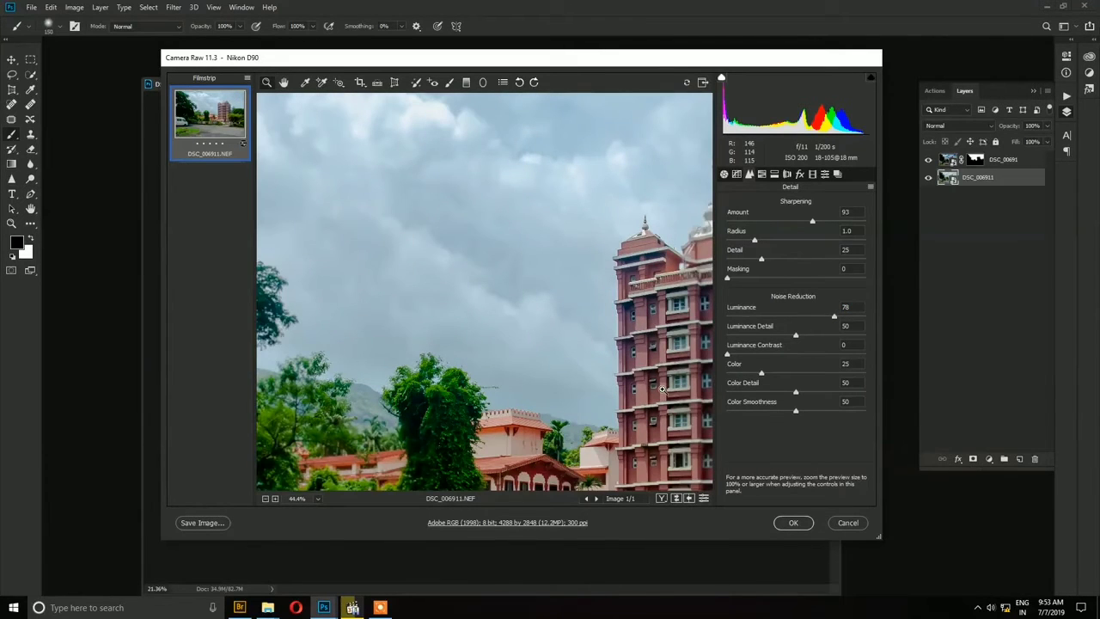
pyautogui.moveTo(662, 389); pyautogui.dragTo(581, 274)
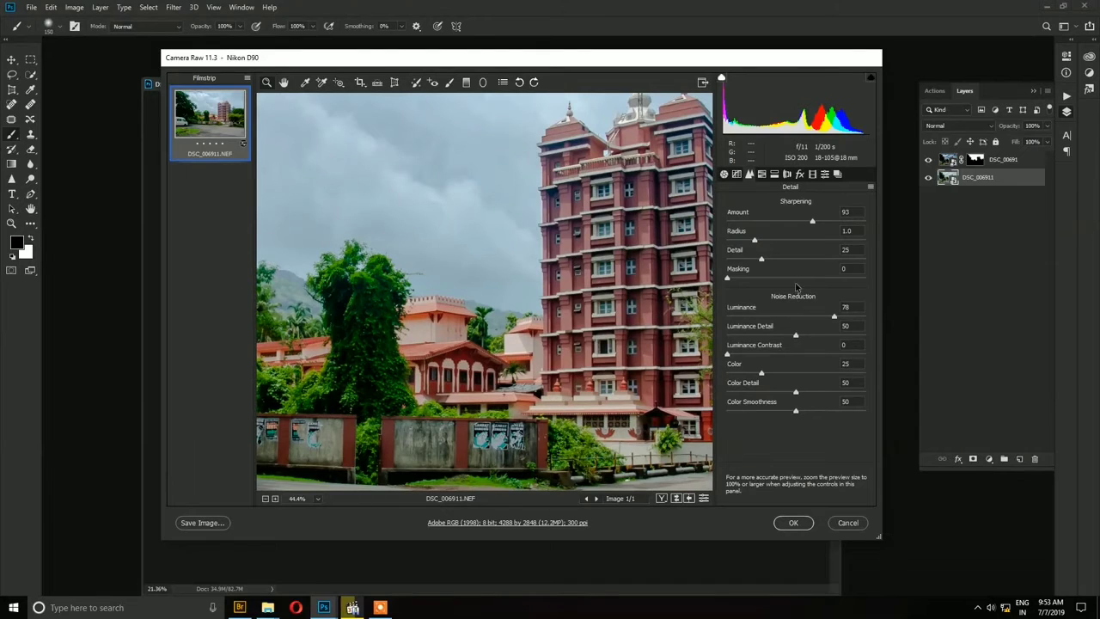
pyautogui.moveTo(811, 223); pyautogui.dragTo(834, 223)
pyautogui.moveTo(797, 335); pyautogui.dragTo(824, 336)
pyautogui.moveTo(761, 375); pyautogui.dragTo(818, 412)
# Set the HSL saturation to Reds +8, Oranges +23, Yellows +10 and Greens +12, and adjust the remaining colors down to Magentas
pyautogui.click(761, 174)
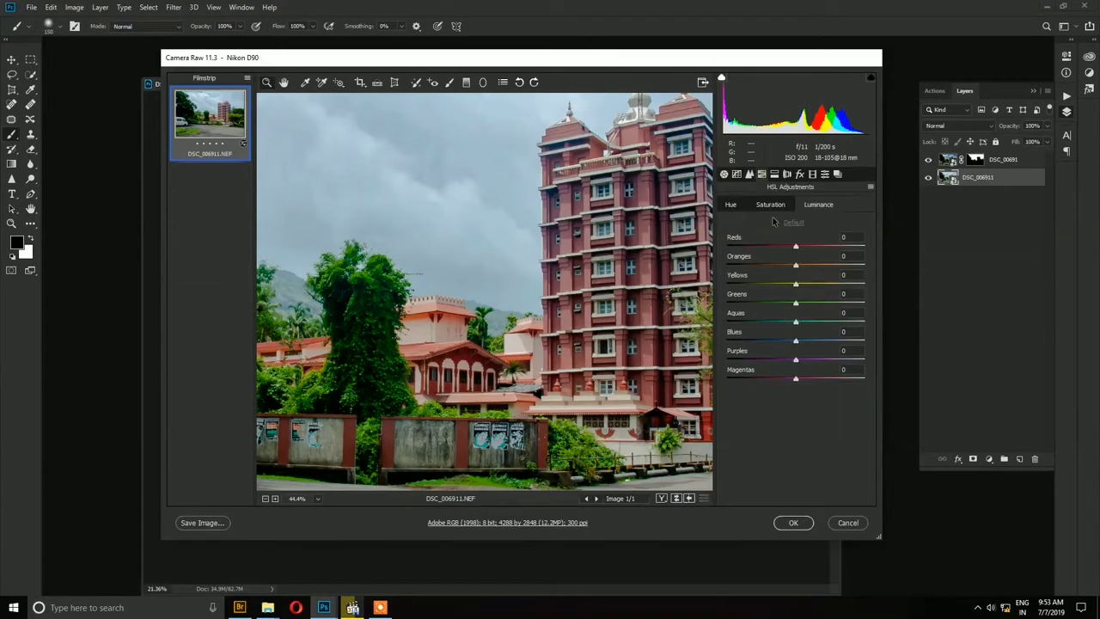
pyautogui.click(731, 204)
pyautogui.click(770, 204)
pyautogui.click(818, 205)
pyautogui.click(770, 208)
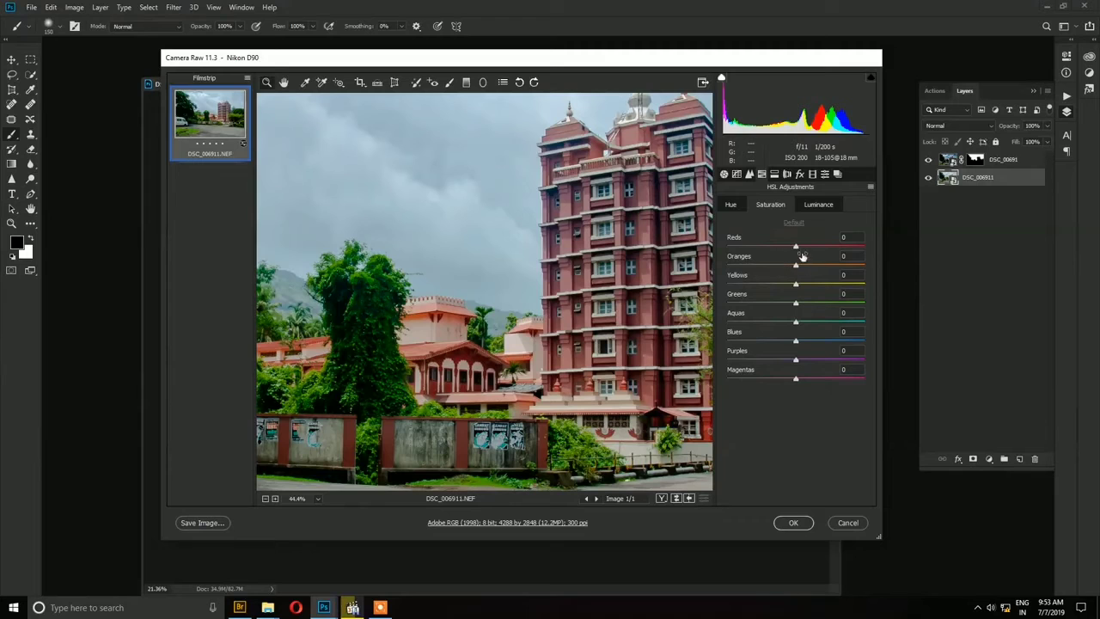
pyautogui.moveTo(796, 249)
pyautogui.mouseDown()
pyautogui.moveTo(740, 248)
pyautogui.moveTo(856, 259)
pyautogui.moveTo(799, 268)
pyautogui.moveTo(796, 258)
pyautogui.mouseUp()
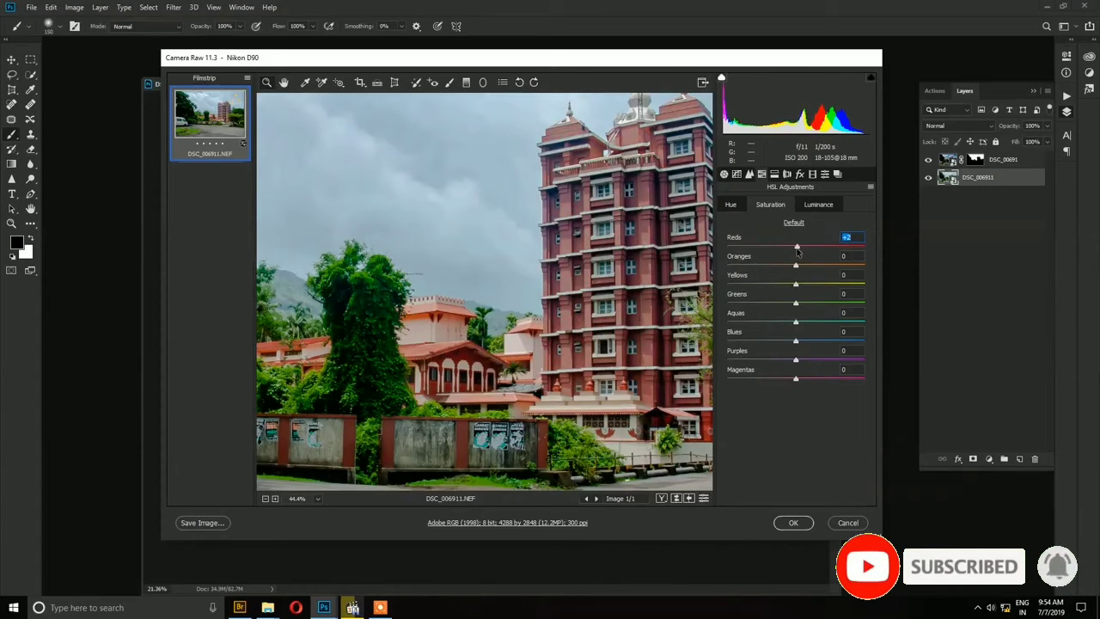
pyautogui.moveTo(802, 247); pyautogui.dragTo(817, 323)
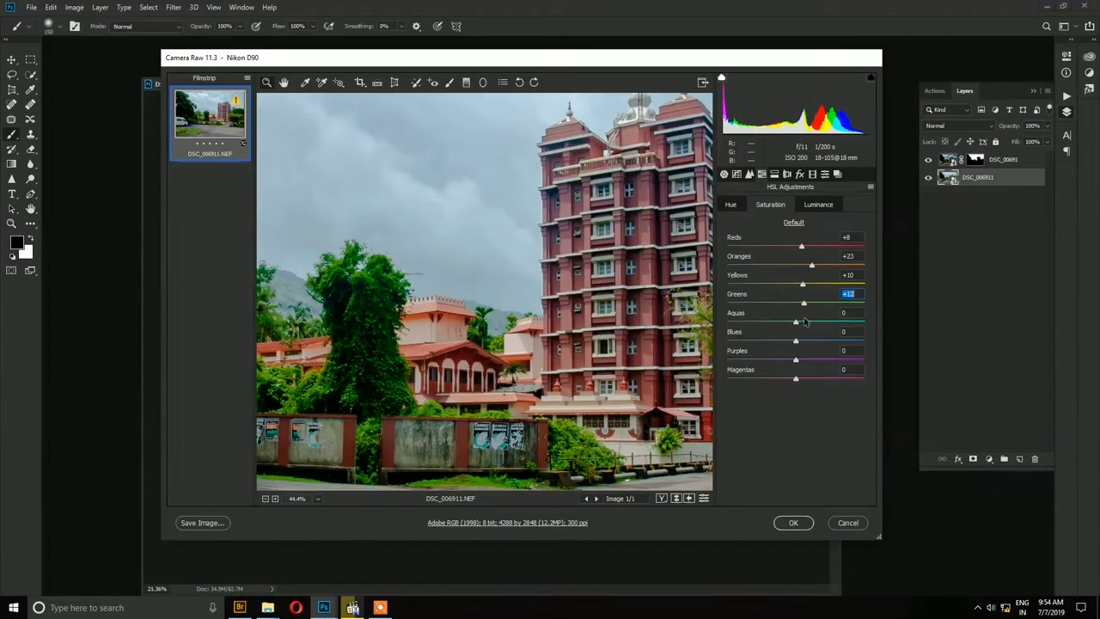
pyautogui.moveTo(803, 304); pyautogui.dragTo(790, 380)
pyautogui.moveTo(863, 392); pyautogui.dragTo(797, 393)
# Set the HSL hue to Reds +2, Oranges -3, Greens +3, Aquas -6, Blues -3 and Purples -15, and adjust Magentas
pyautogui.click(728, 207)
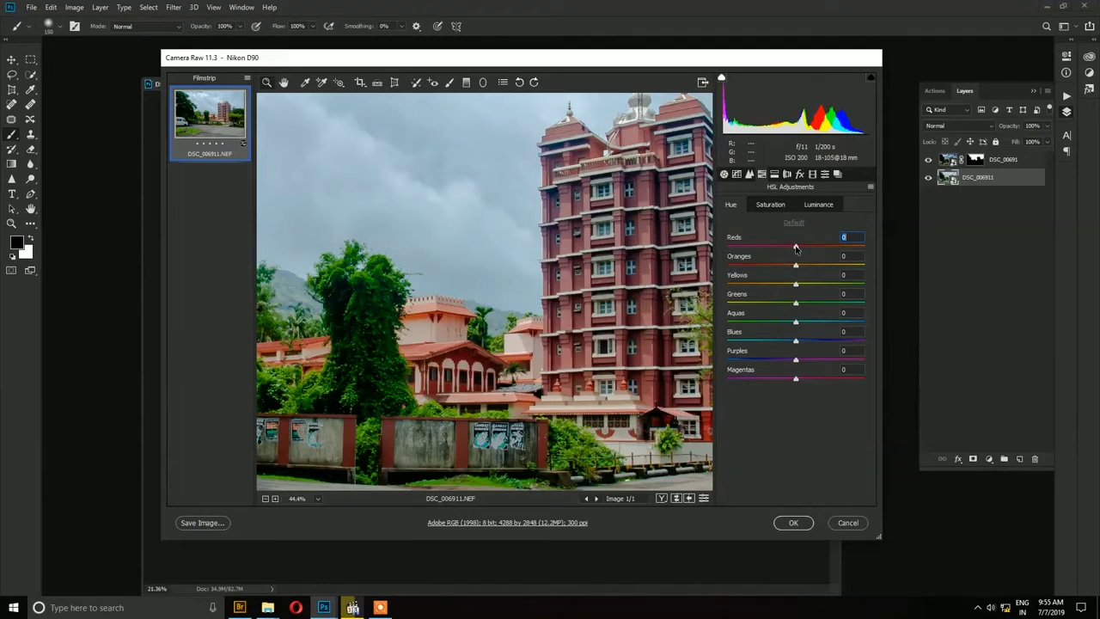
pyautogui.moveTo(795, 247); pyautogui.dragTo(727, 325)
pyautogui.click(796, 266)
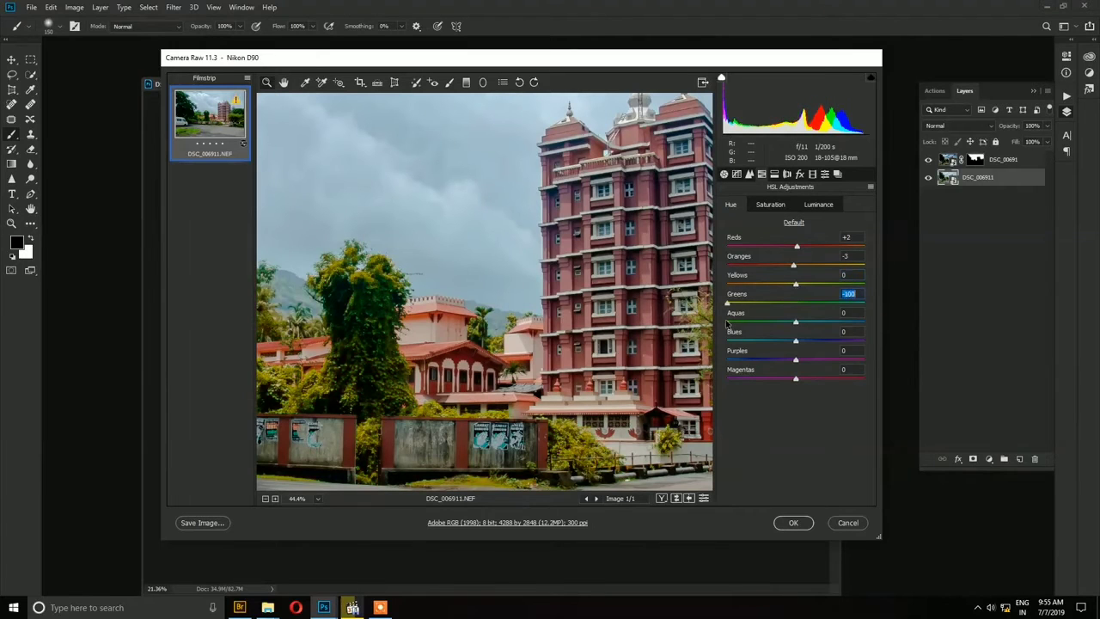
pyautogui.press('p')
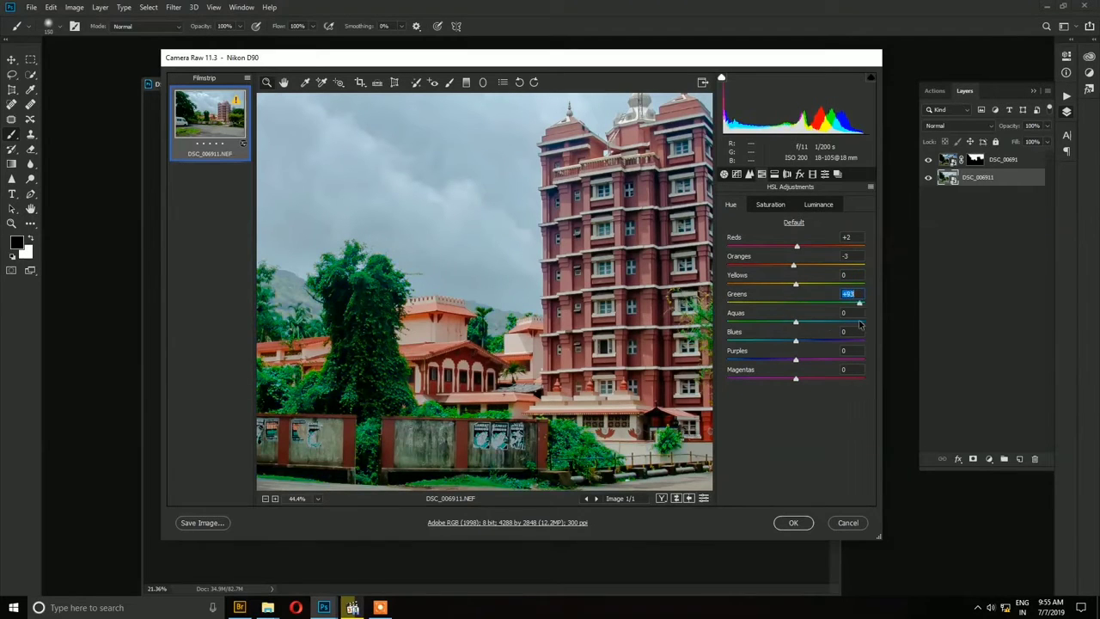
pyautogui.press('p')
pyautogui.moveTo(727, 325); pyautogui.dragTo(727, 382)
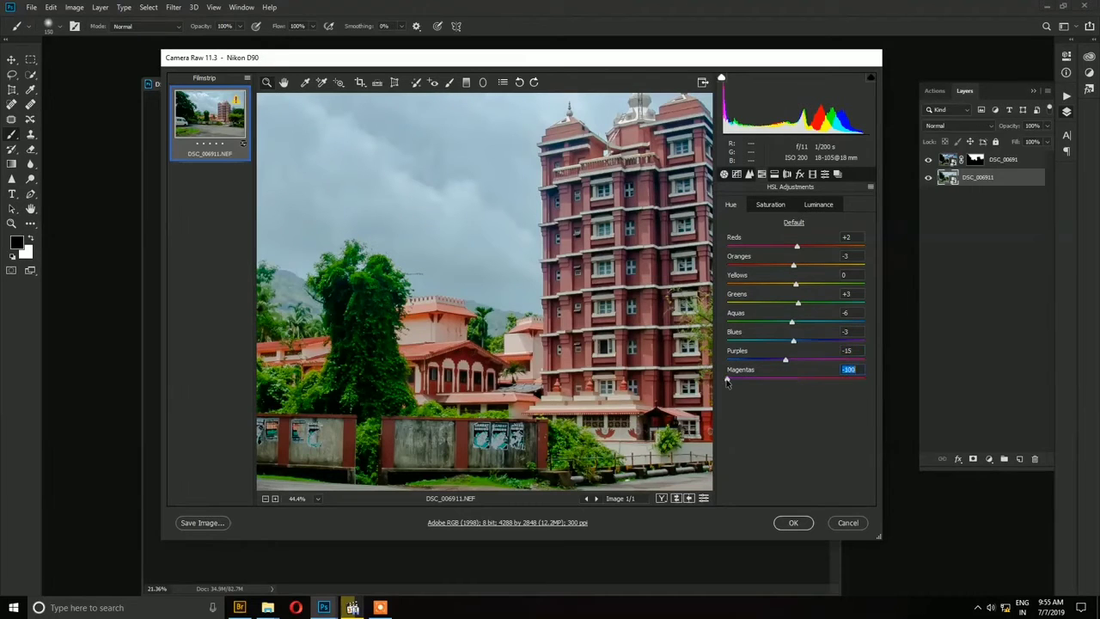
pyautogui.moveTo(883, 393); pyautogui.dragTo(819, 393)
# Set the HSL luminance to Reds +1, Oranges -11, Yellows +16, Greens +13, Aquas -7 and Blues -28
pyautogui.click(793, 223)
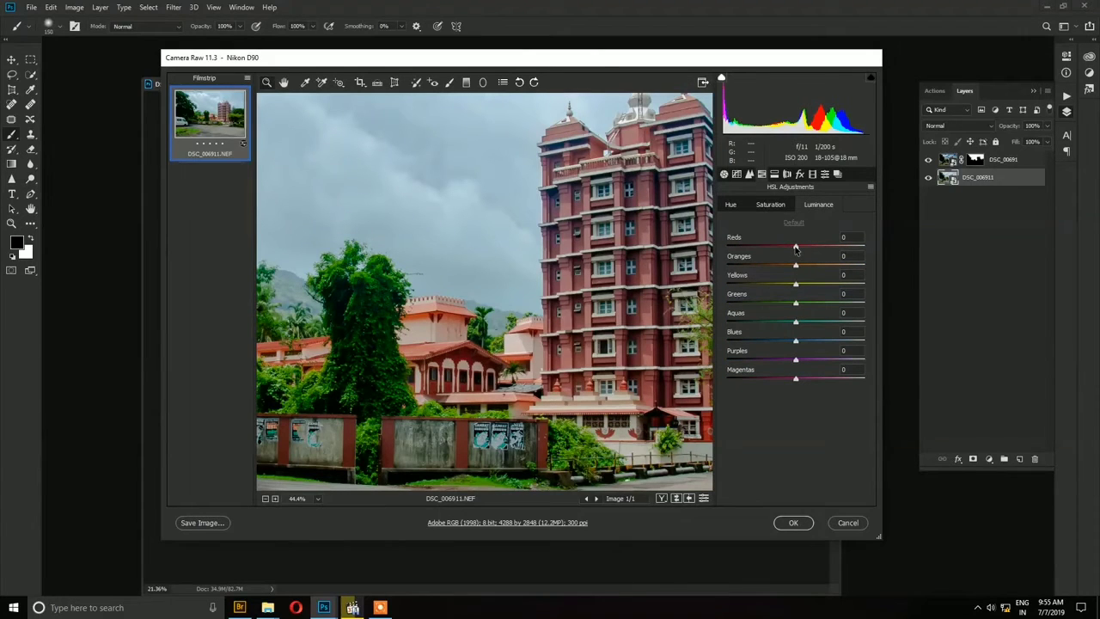
pyautogui.moveTo(797, 250); pyautogui.dragTo(776, 346)
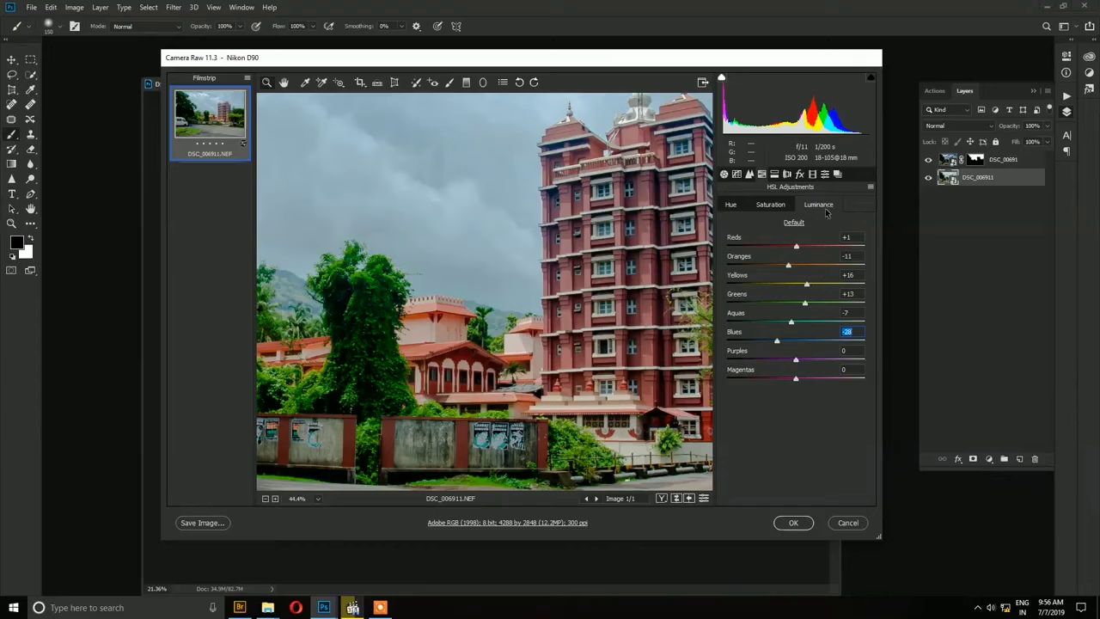
# Set the split toning Balance to +10
pyautogui.click(775, 175)
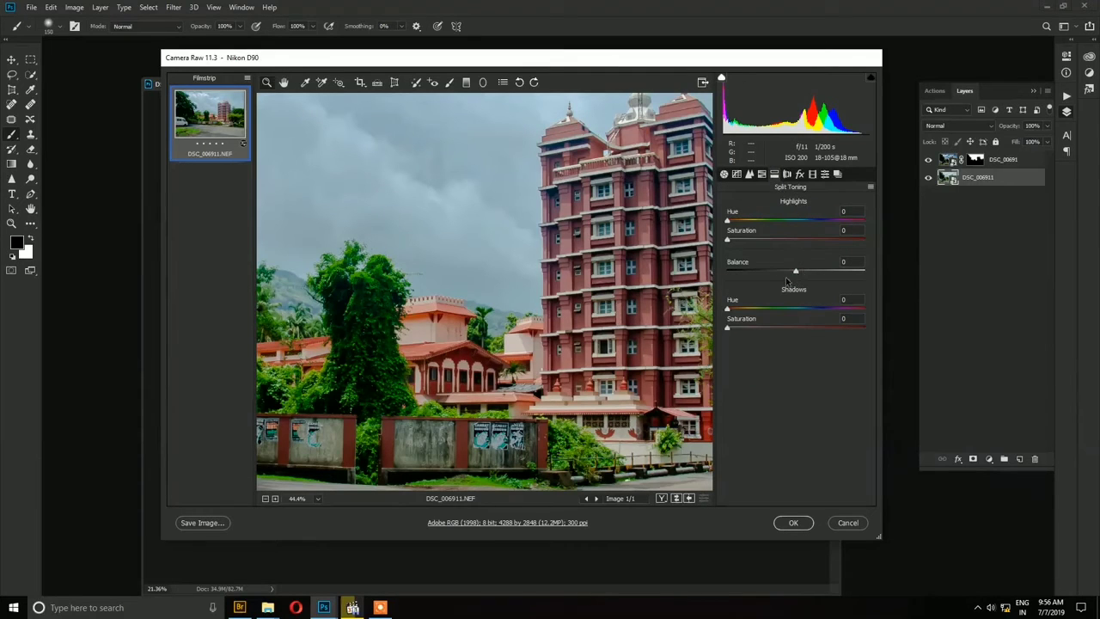
pyautogui.moveTo(798, 273)
pyautogui.mouseDown()
pyautogui.moveTo(733, 274)
pyautogui.moveTo(835, 273)
pyautogui.moveTo(803, 273)
pyautogui.mouseUp()
# Try a green highlights tint with Hue 104 and Saturation 100, and reset both values to 0
pyautogui.moveTo(729, 221); pyautogui.dragTo(864, 250)
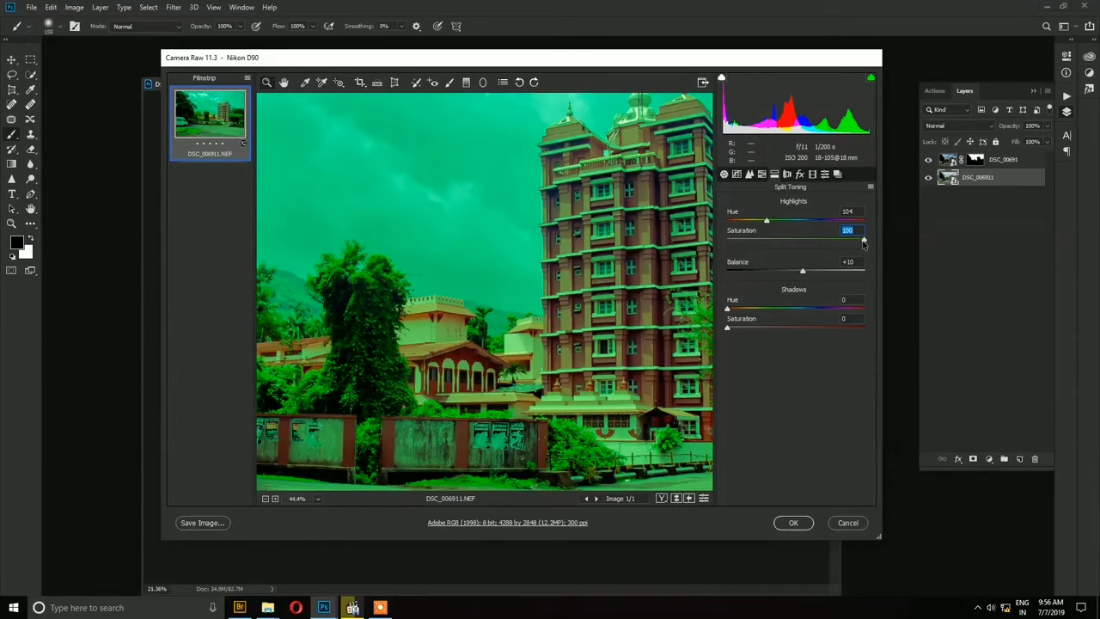
pyautogui.write('9955')
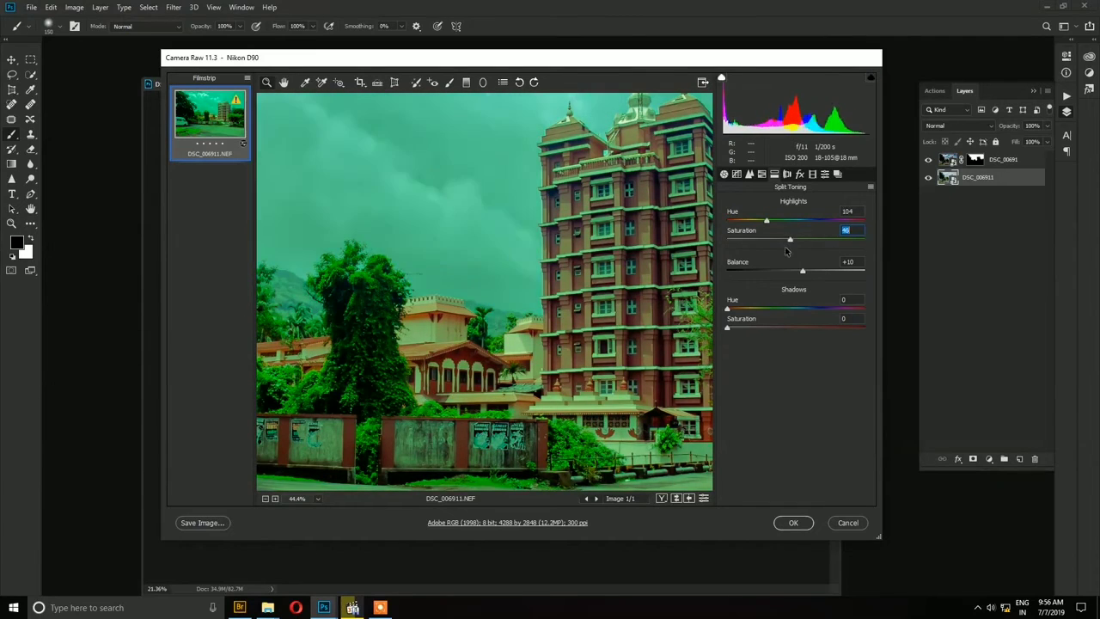
pyautogui.moveTo(767, 221)
pyautogui.mouseDown()
pyautogui.moveTo(857, 222)
pyautogui.moveTo(757, 226)
pyautogui.moveTo(810, 230)
pyautogui.moveTo(765, 244)
pyautogui.moveTo(793, 249)
pyautogui.moveTo(767, 221)
pyautogui.mouseUp()
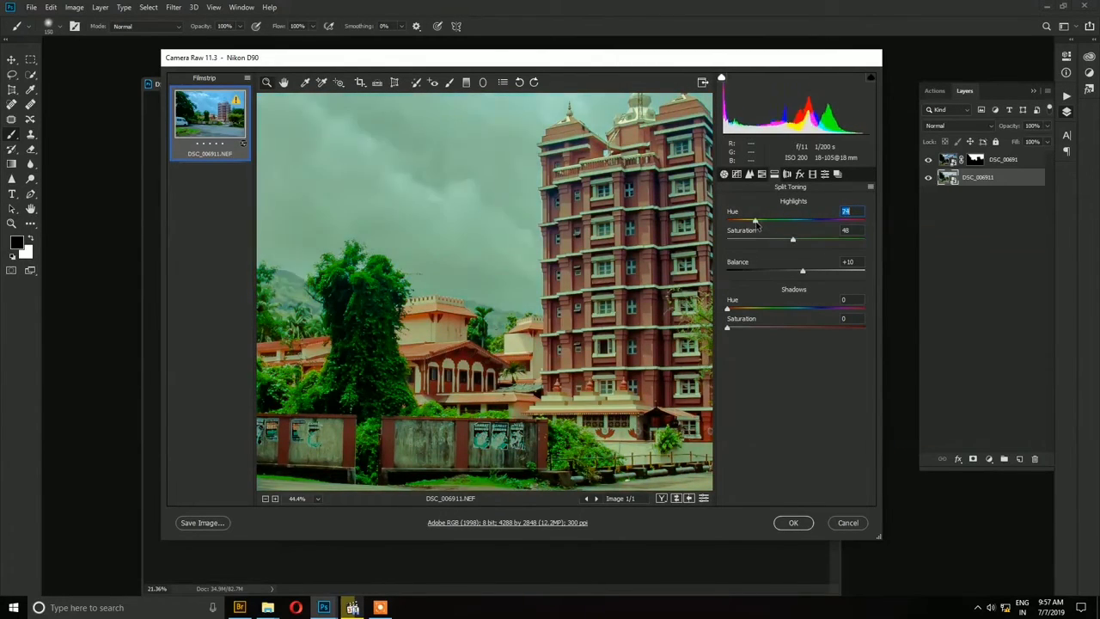
pyautogui.write('0')
pyautogui.click(856, 231)
pyautogui.write('0')
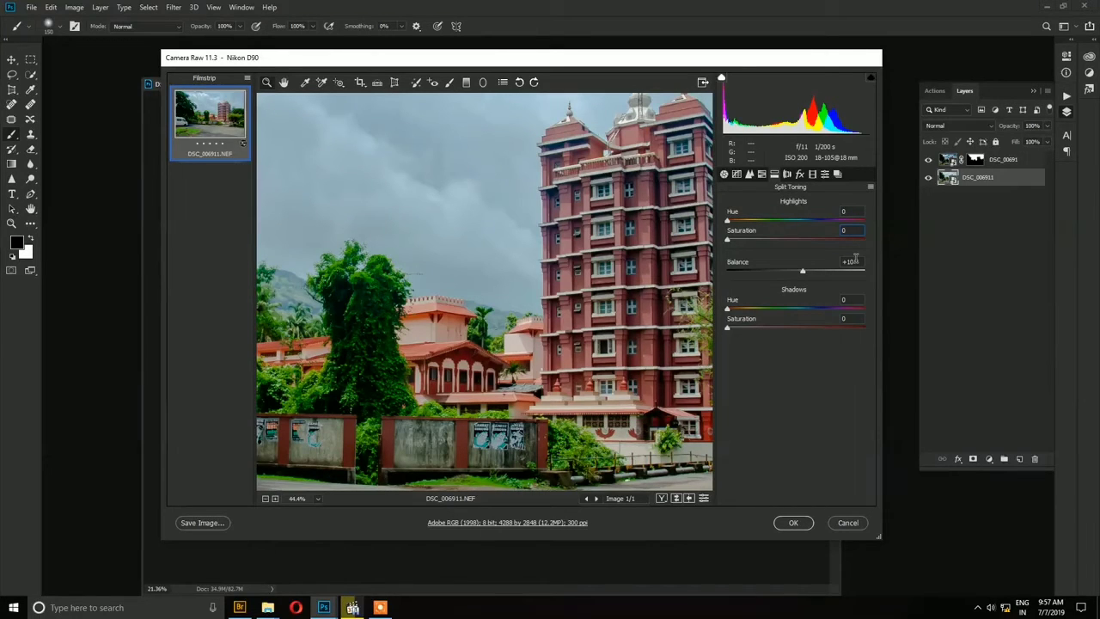
# Remove chromatic aberration and enable the lens profile corrections for the photo
pyautogui.click(787, 174)
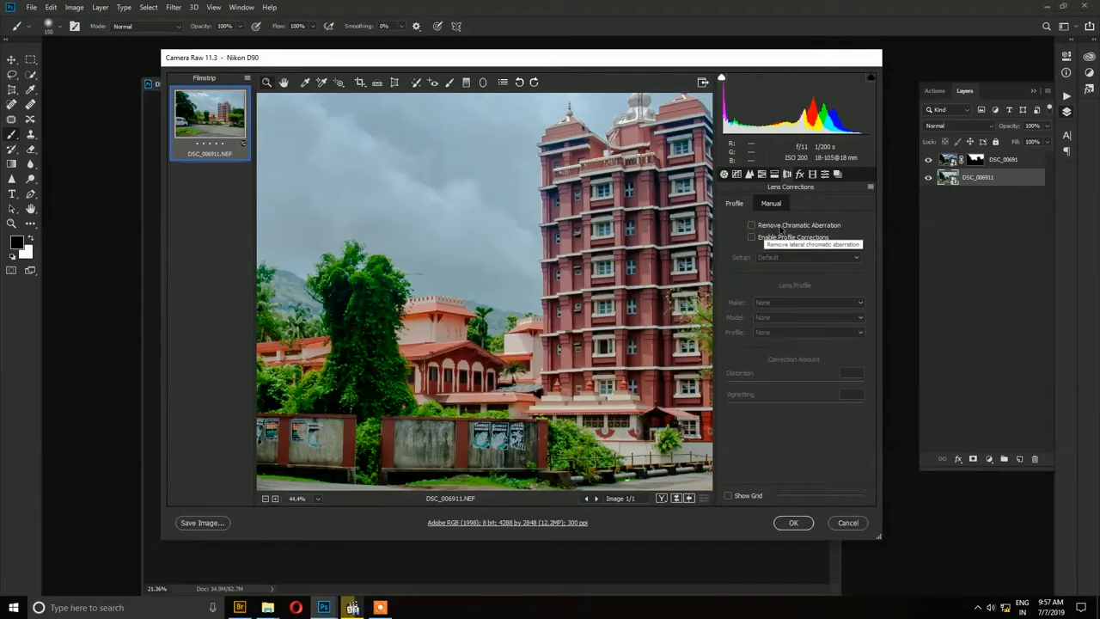
pyautogui.click(778, 226)
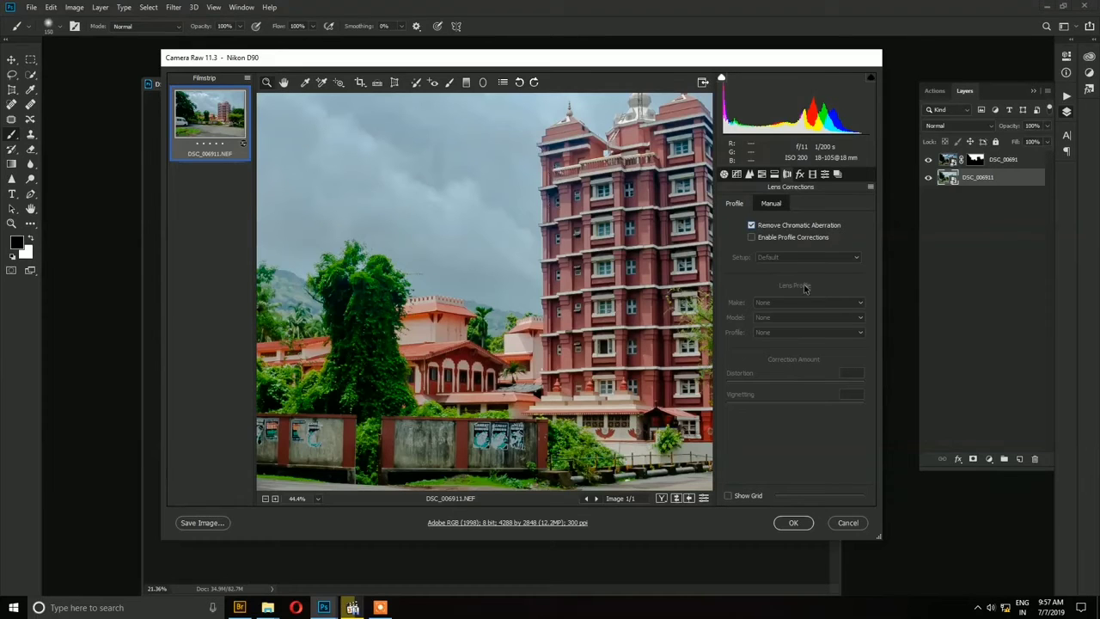
pyautogui.click(781, 240)
pyautogui.click(776, 240)
pyautogui.click(768, 244)
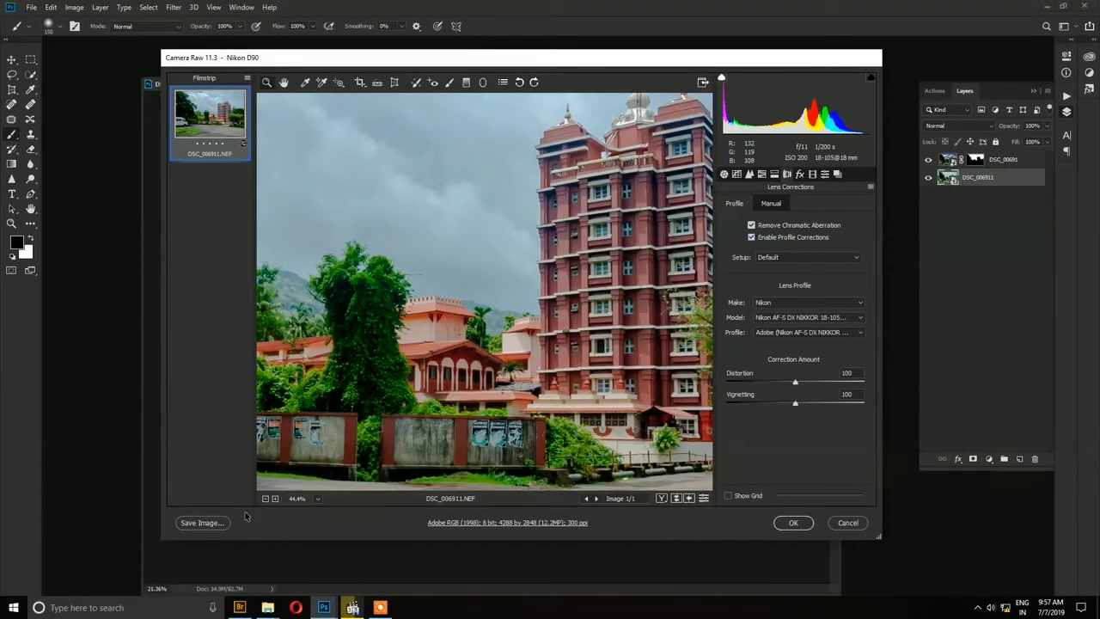
pyautogui.click(318, 498)
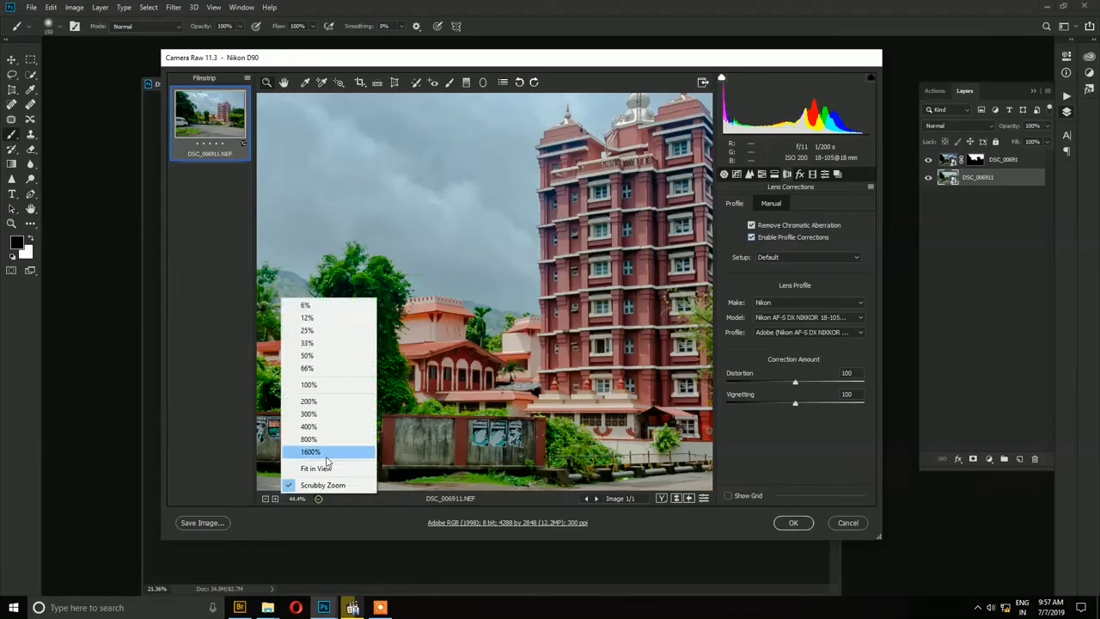
pyautogui.click(338, 468)
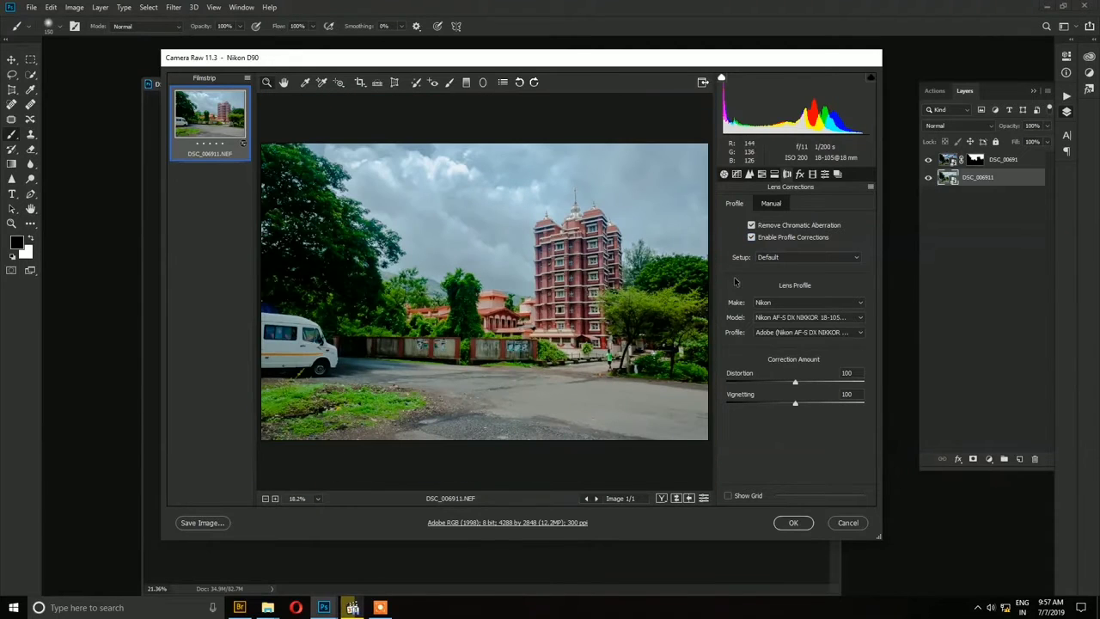
# Compare the photo with and without the lens profile corrections, leaving the corrections enabled
pyautogui.click(753, 237)
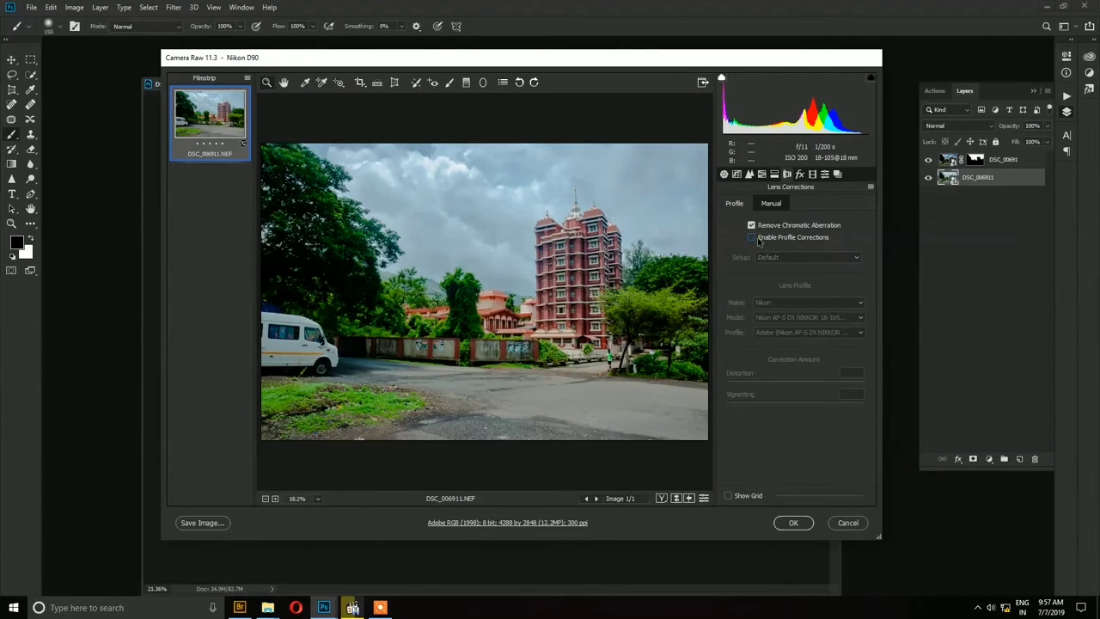
pyautogui.click(758, 240)
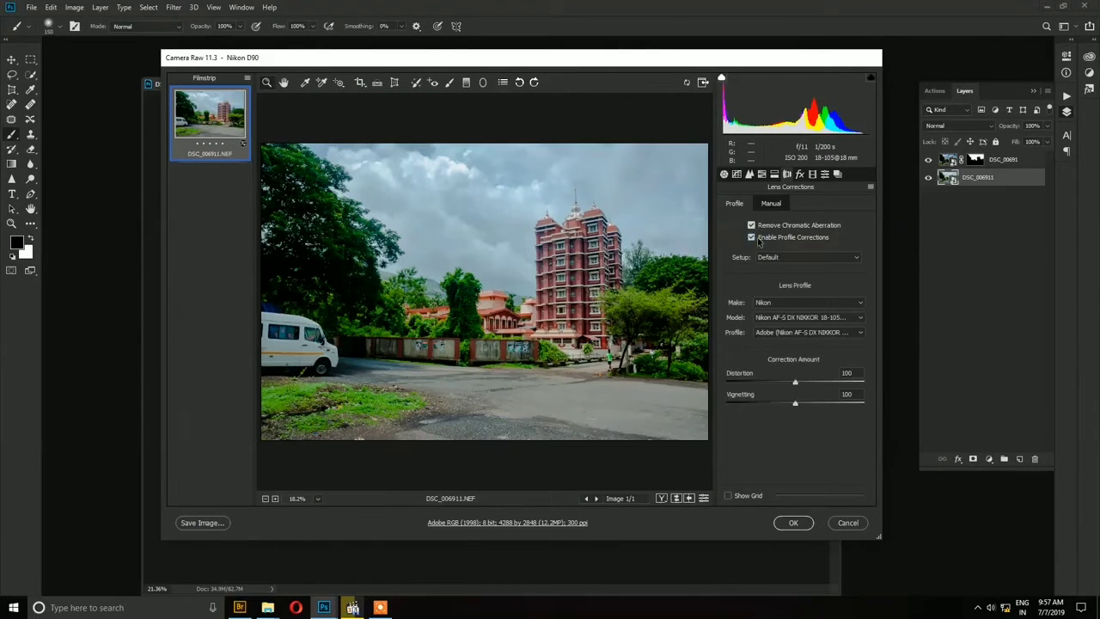
pyautogui.click(758, 240)
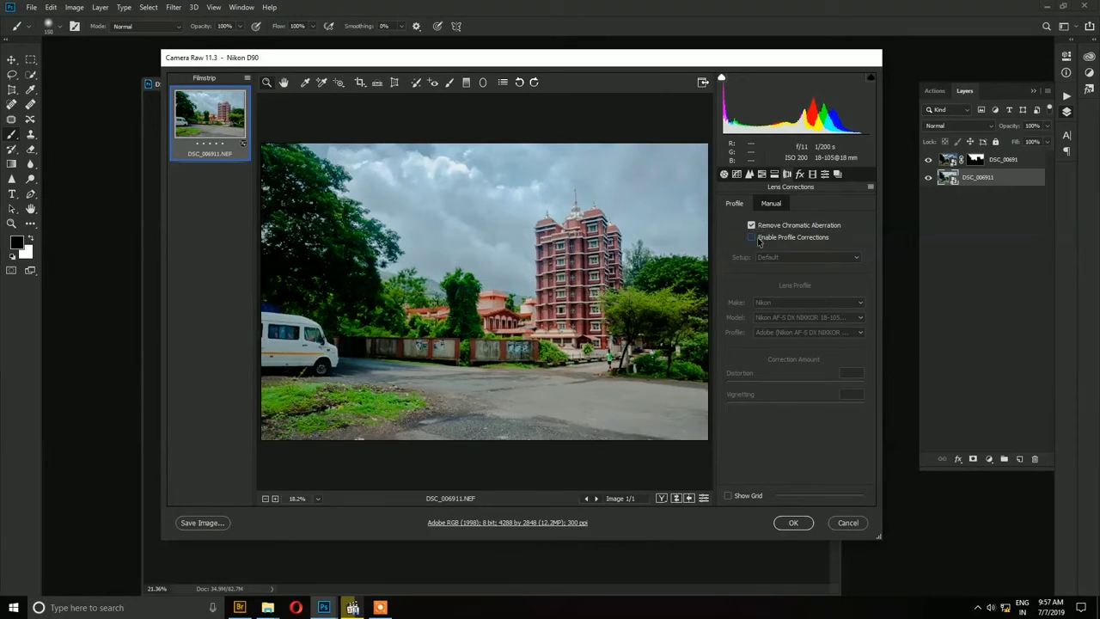
pyautogui.click(758, 240)
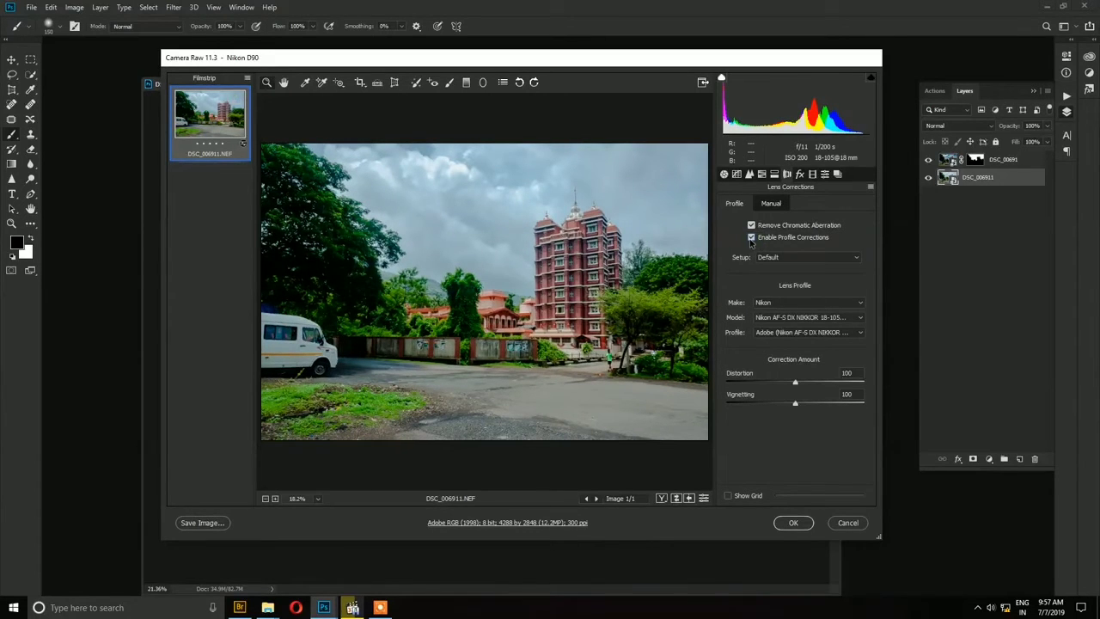
pyautogui.click(751, 241)
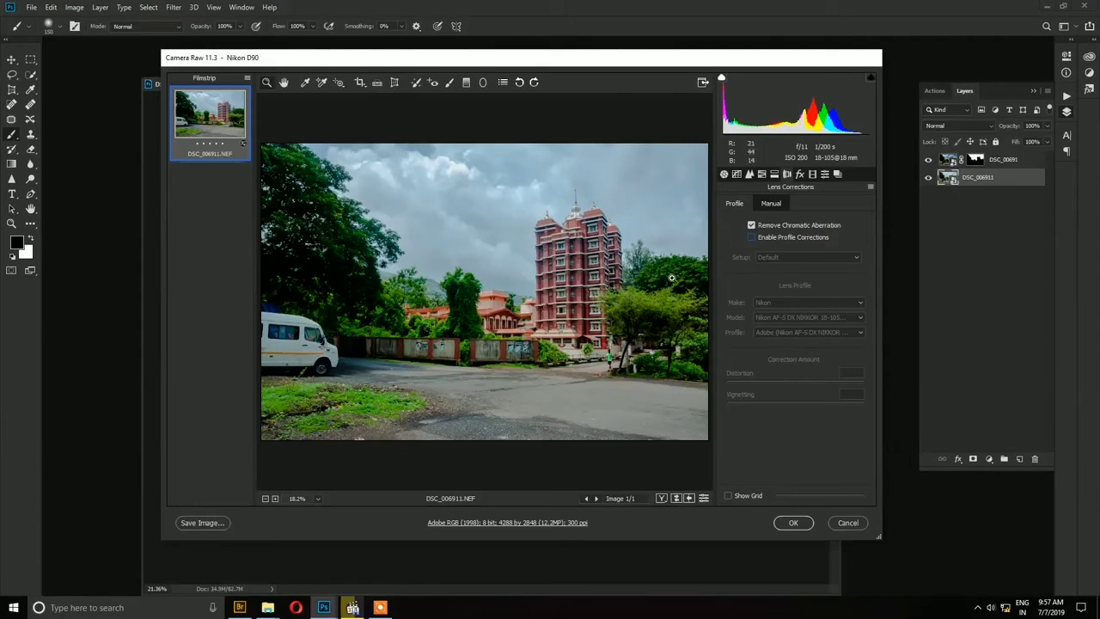
pyautogui.click(752, 238)
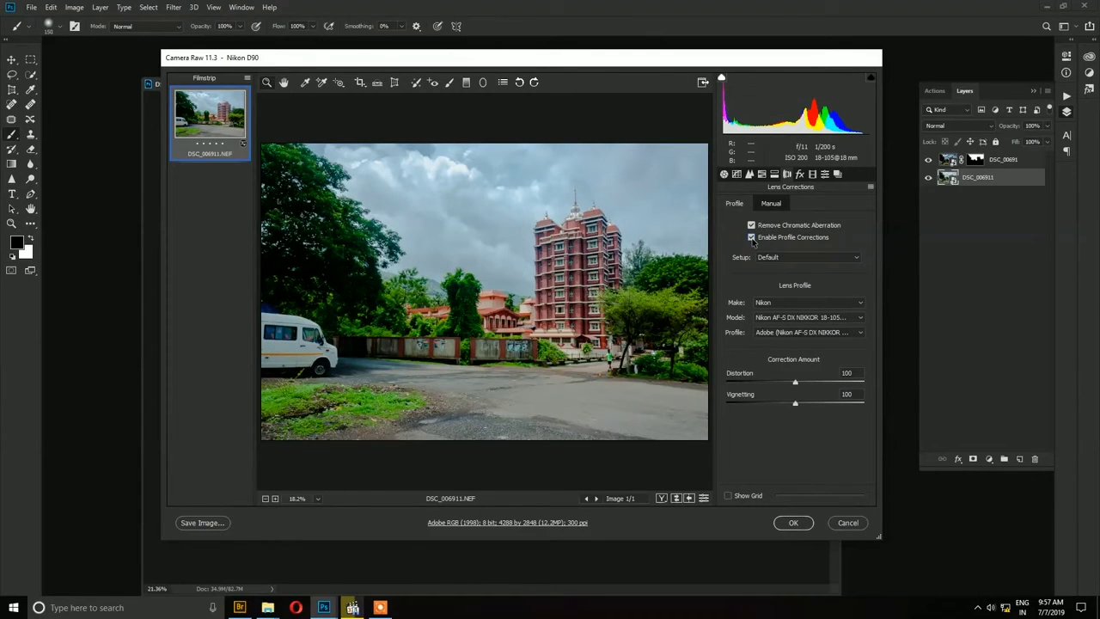
pyautogui.click(752, 238)
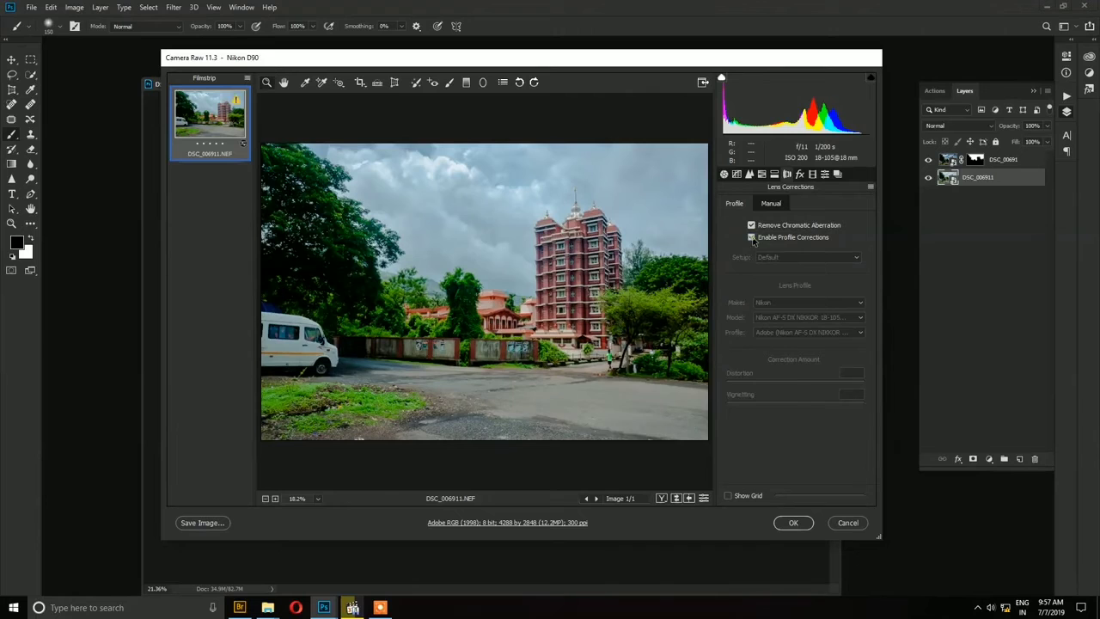
pyautogui.click(752, 238)
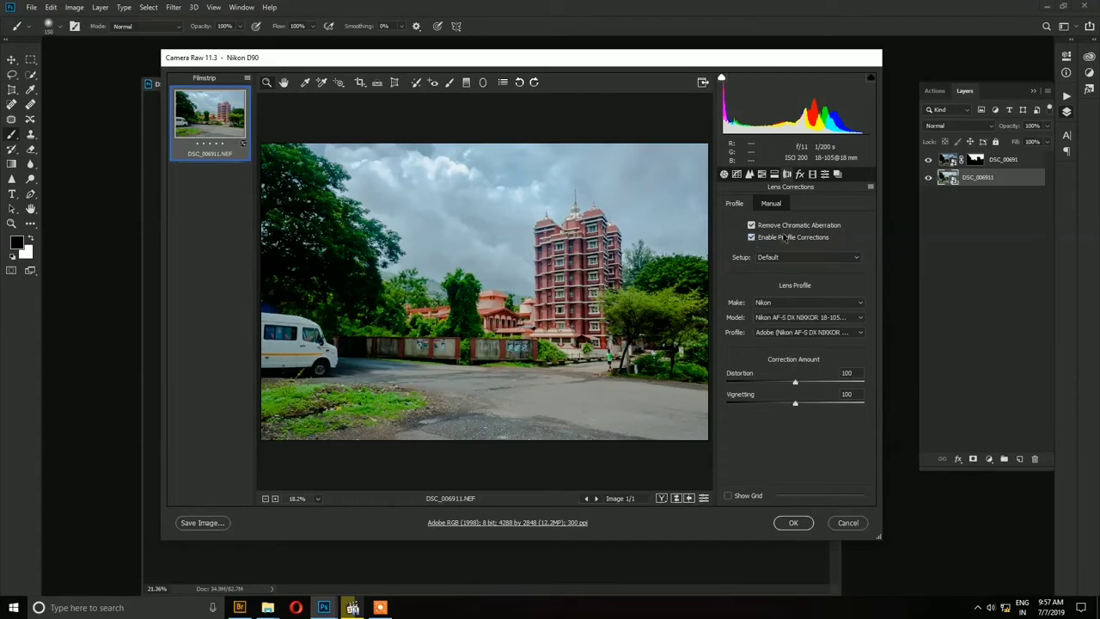
# Try grain on the building and sky with Amount 75 and Size 0, and reset the grain amount to 0
pyautogui.click(799, 174)
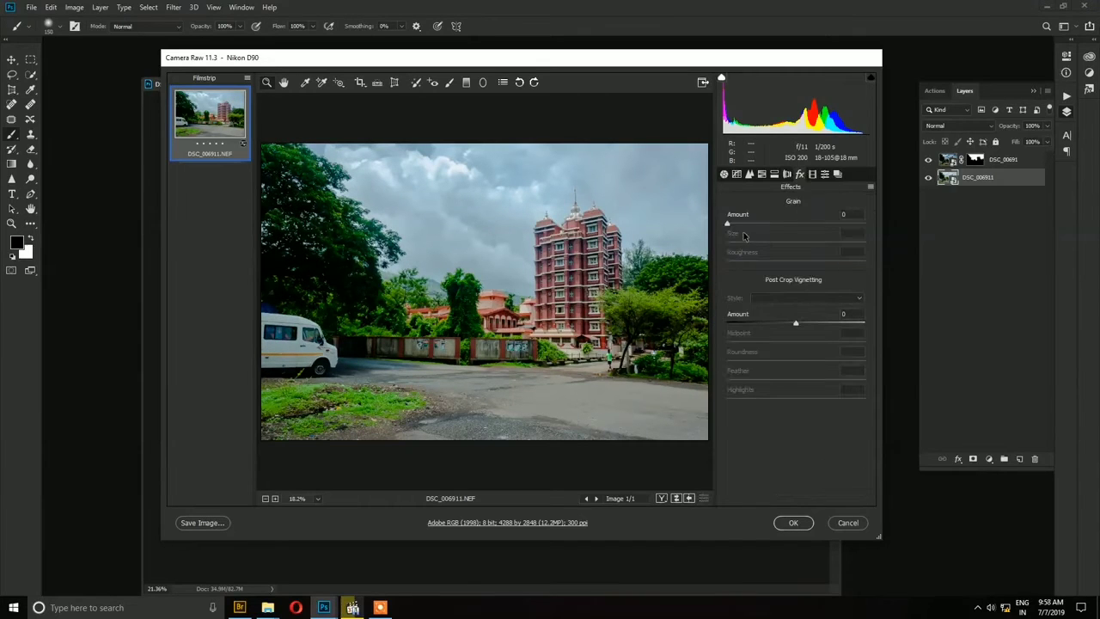
pyautogui.click(537, 255)
pyautogui.click(770, 222)
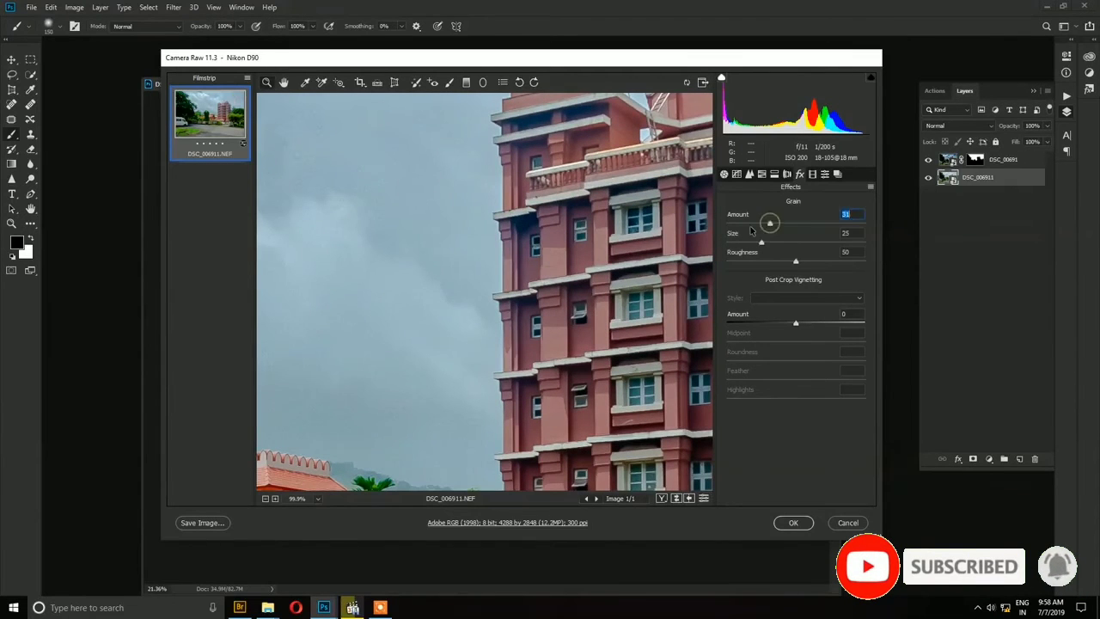
pyautogui.moveTo(771, 223); pyautogui.dragTo(829, 225)
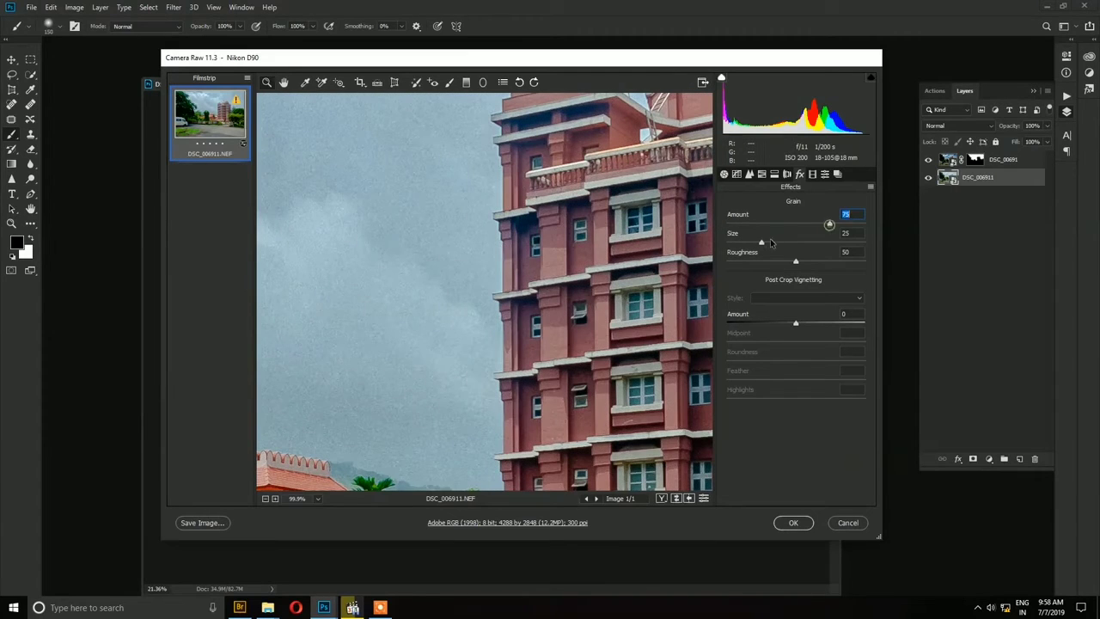
pyautogui.moveTo(771, 242)
pyautogui.mouseDown()
pyautogui.moveTo(819, 242)
pyautogui.moveTo(755, 245)
pyautogui.mouseUp()
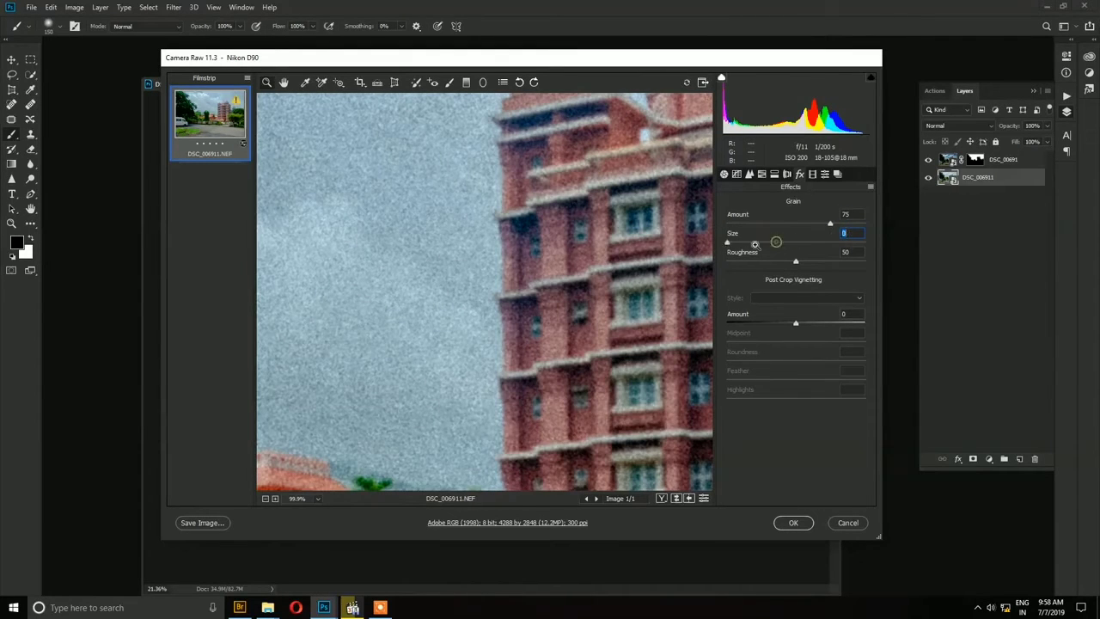
pyautogui.doubleClick(830, 223)
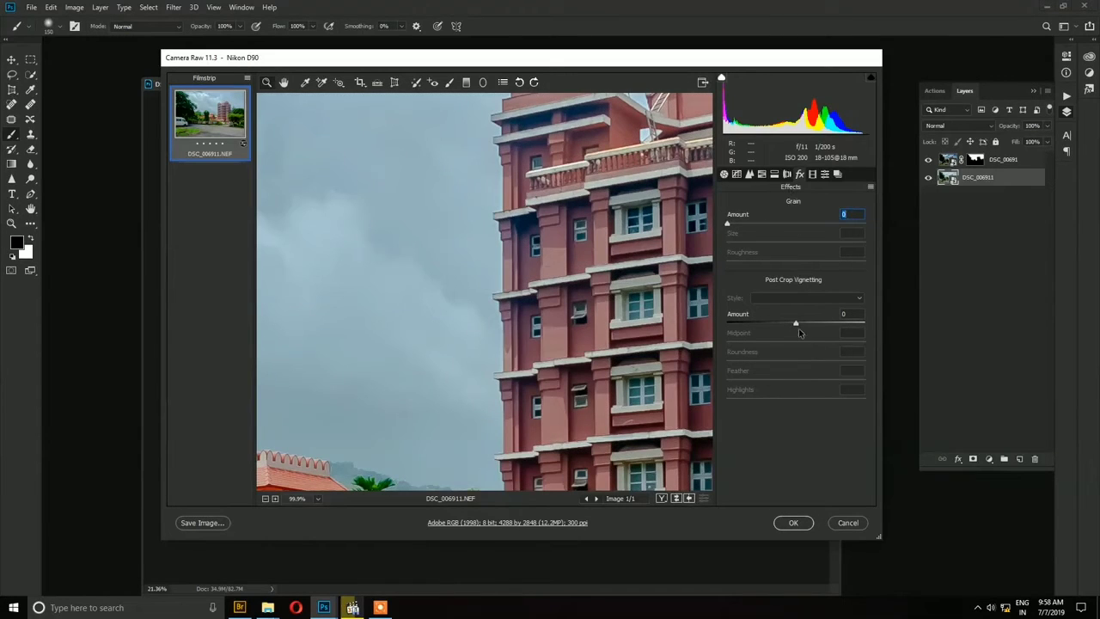
# Add a Highlight Priority post-crop vignette with Amount -28, Midpoint 59, Roundness -46, Feather 67 and Highlights 0
pyautogui.click(318, 500)
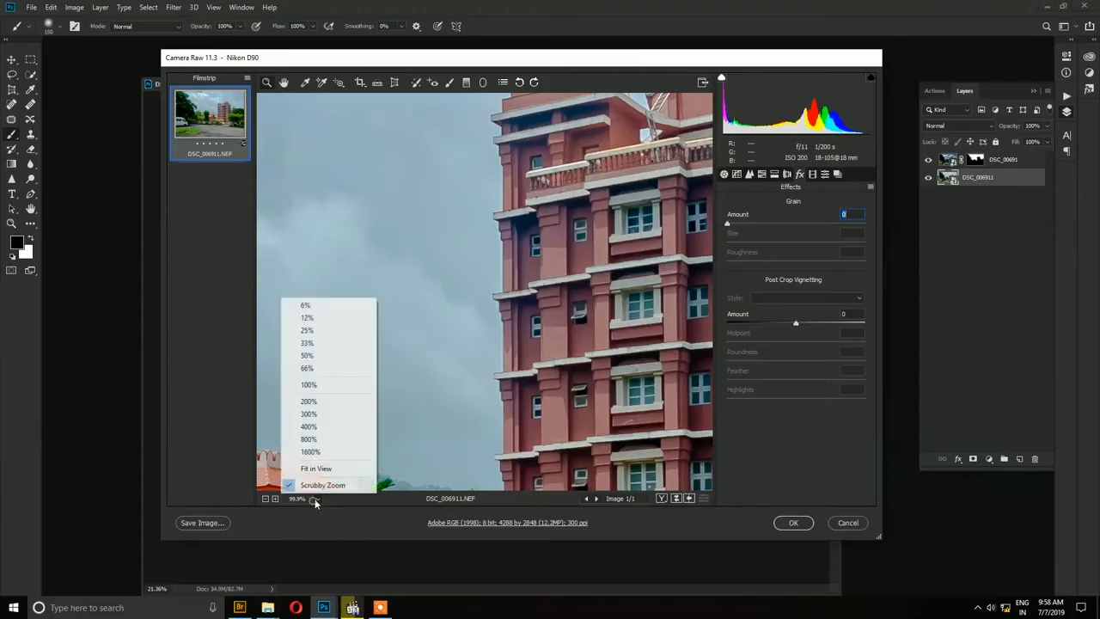
pyautogui.click(318, 467)
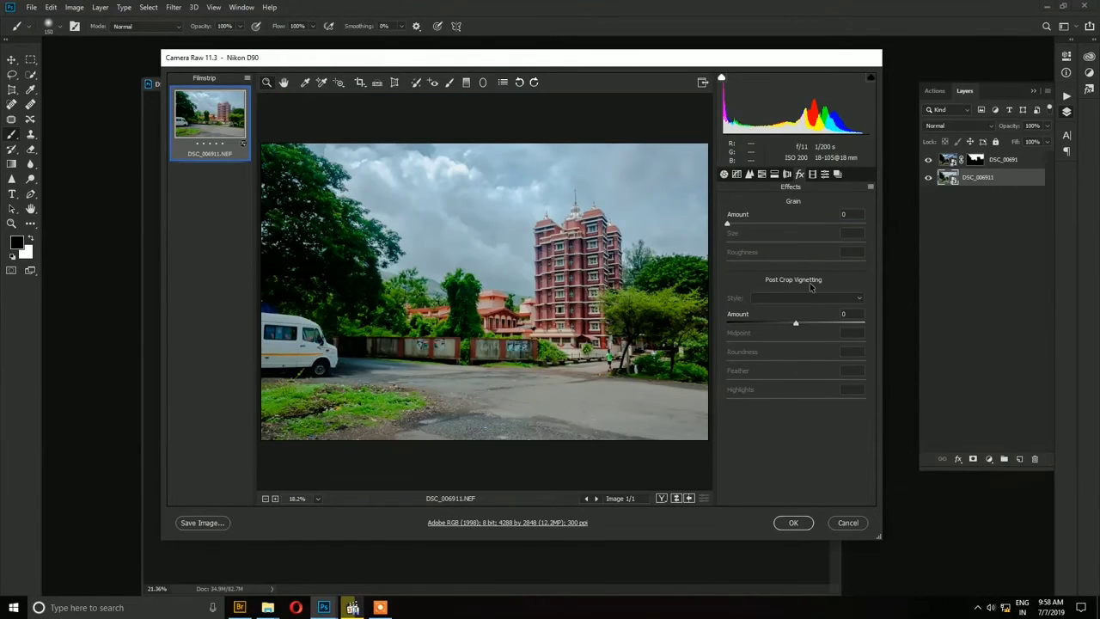
pyautogui.moveTo(796, 325); pyautogui.dragTo(727, 329)
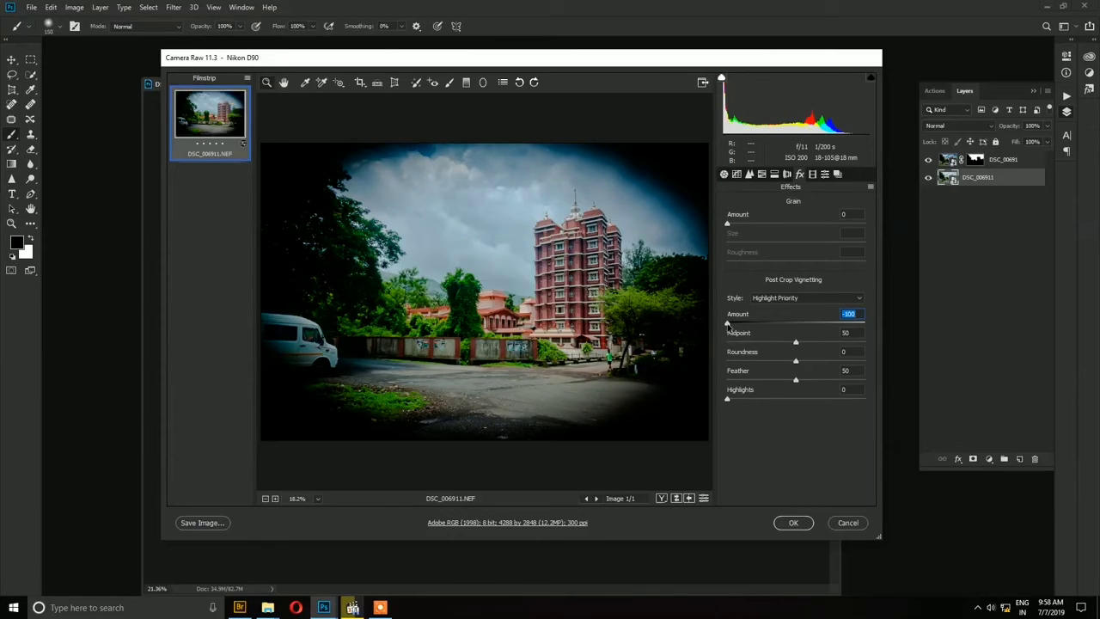
pyautogui.moveTo(727, 329); pyautogui.dragTo(776, 328)
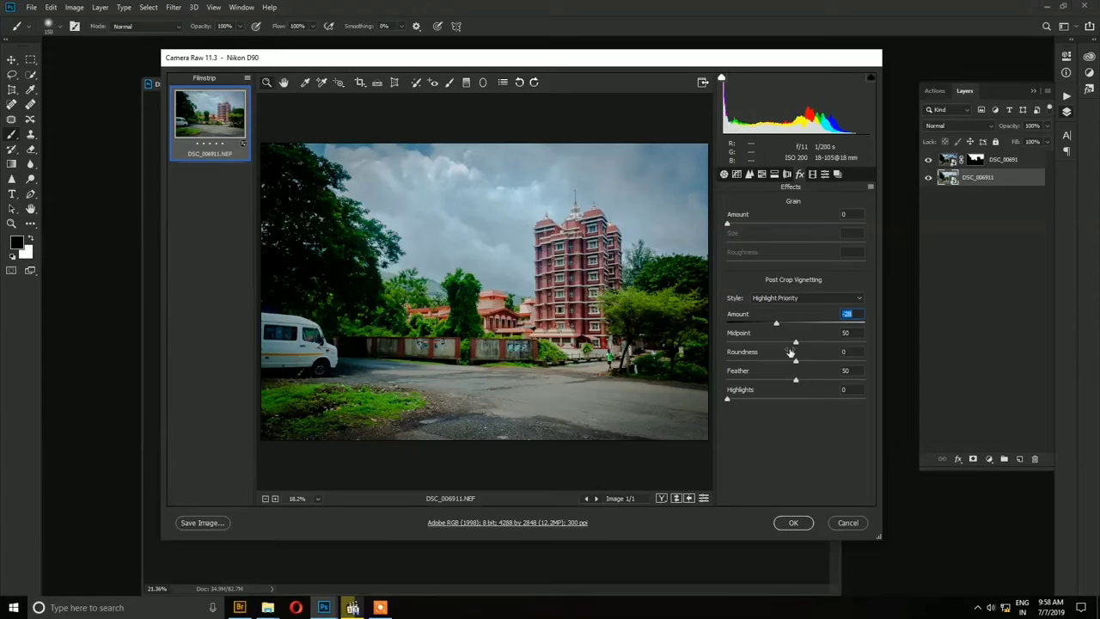
pyautogui.moveTo(796, 344); pyautogui.dragTo(818, 380)
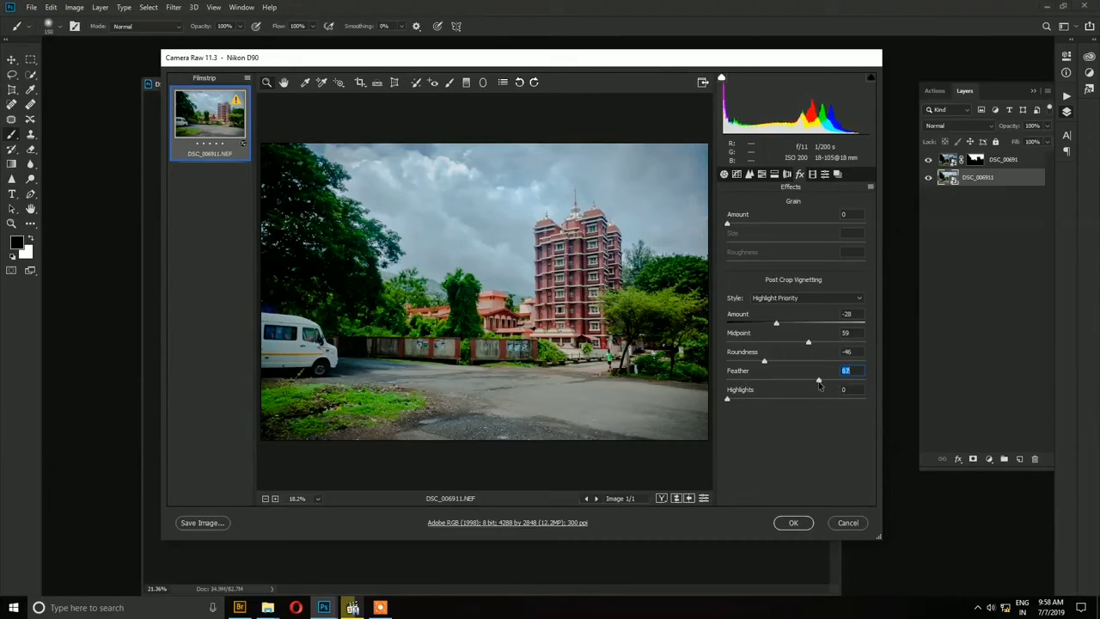
pyautogui.moveTo(731, 400)
pyautogui.mouseDown()
pyautogui.moveTo(750, 401)
pyautogui.moveTo(712, 406)
pyautogui.mouseUp()
# Try shifting the calibration's Shadows tint and Red Primary hue, and reset both values to 0
pyautogui.click(813, 174)
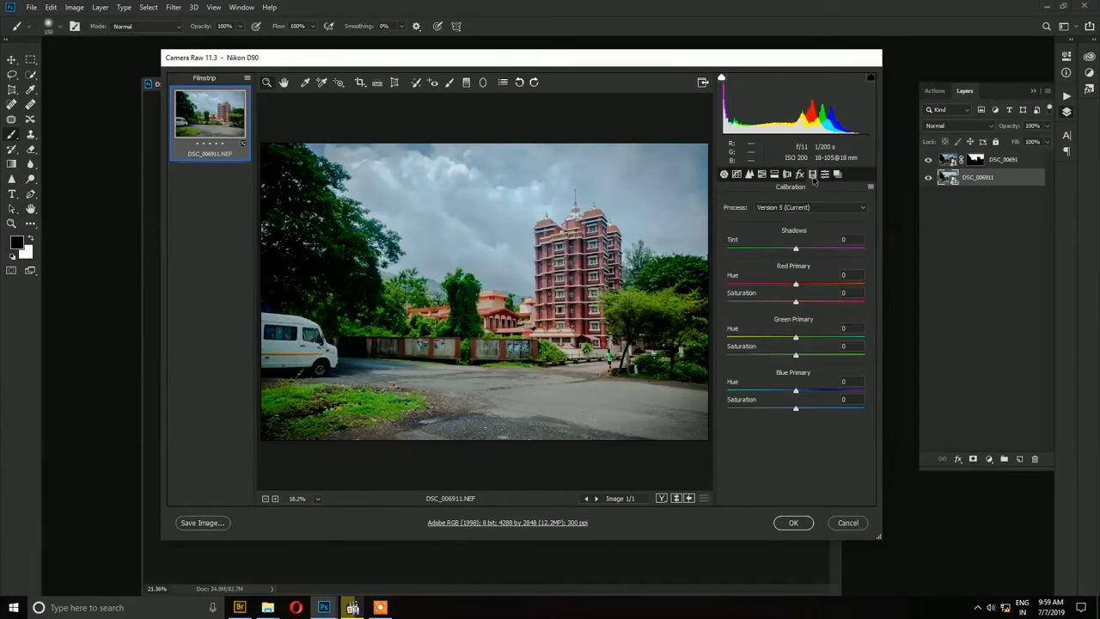
pyautogui.click(788, 208)
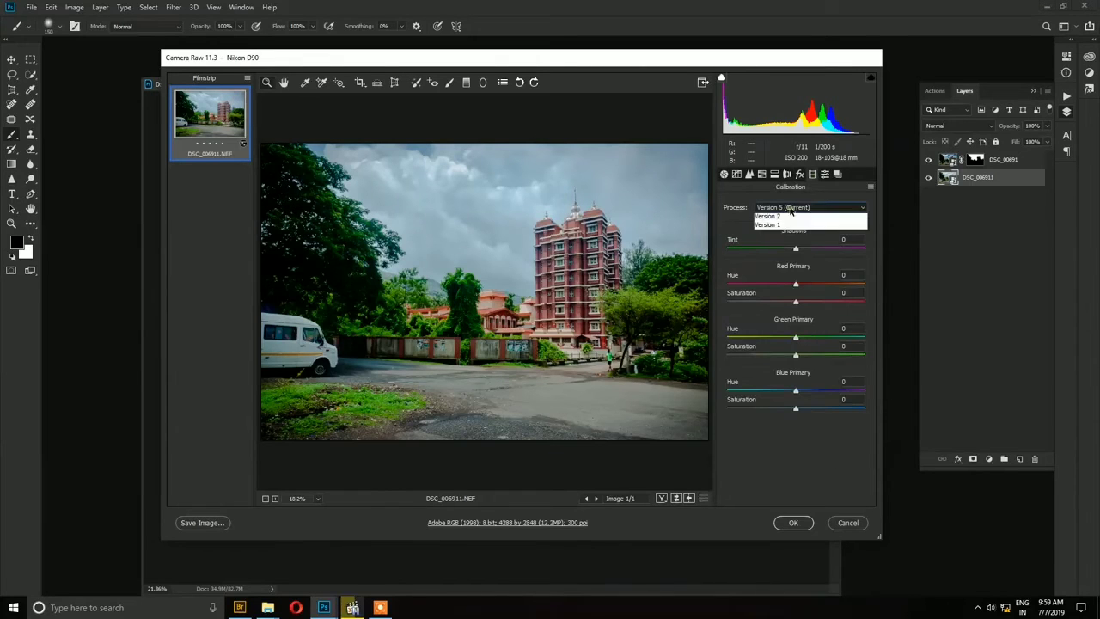
pyautogui.click(799, 208)
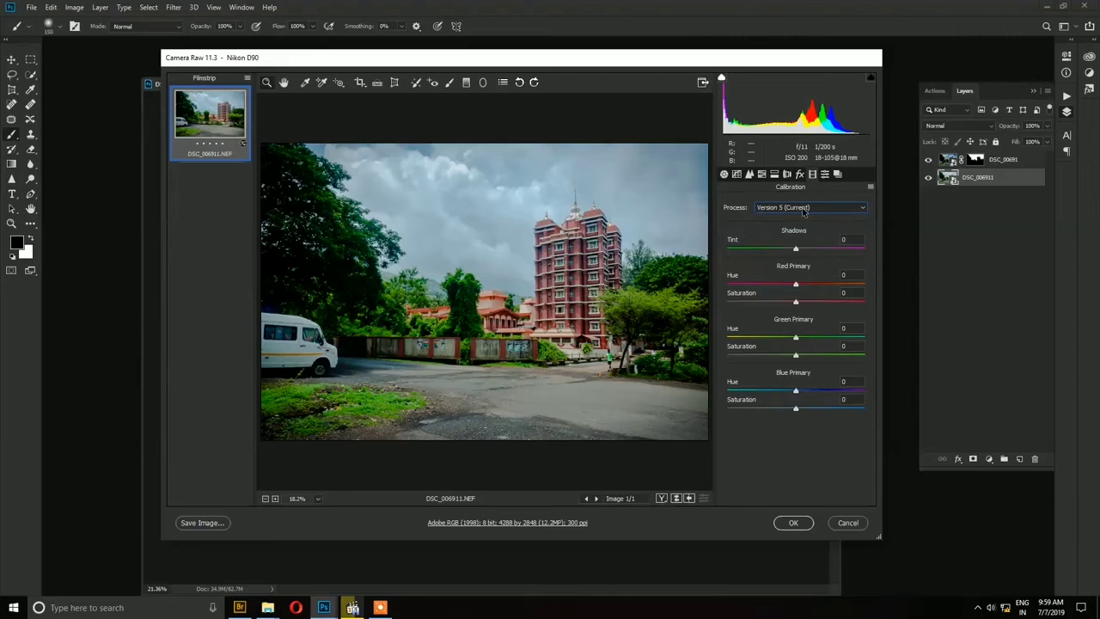
pyautogui.moveTo(797, 250)
pyautogui.mouseDown()
pyautogui.moveTo(730, 250)
pyautogui.moveTo(870, 263)
pyautogui.moveTo(805, 251)
pyautogui.mouseUp()
pyautogui.doubleClick(807, 249)
pyautogui.moveTo(796, 286); pyautogui.dragTo(830, 295)
pyautogui.write('7')
pyautogui.press('Return')
pyautogui.write('0')
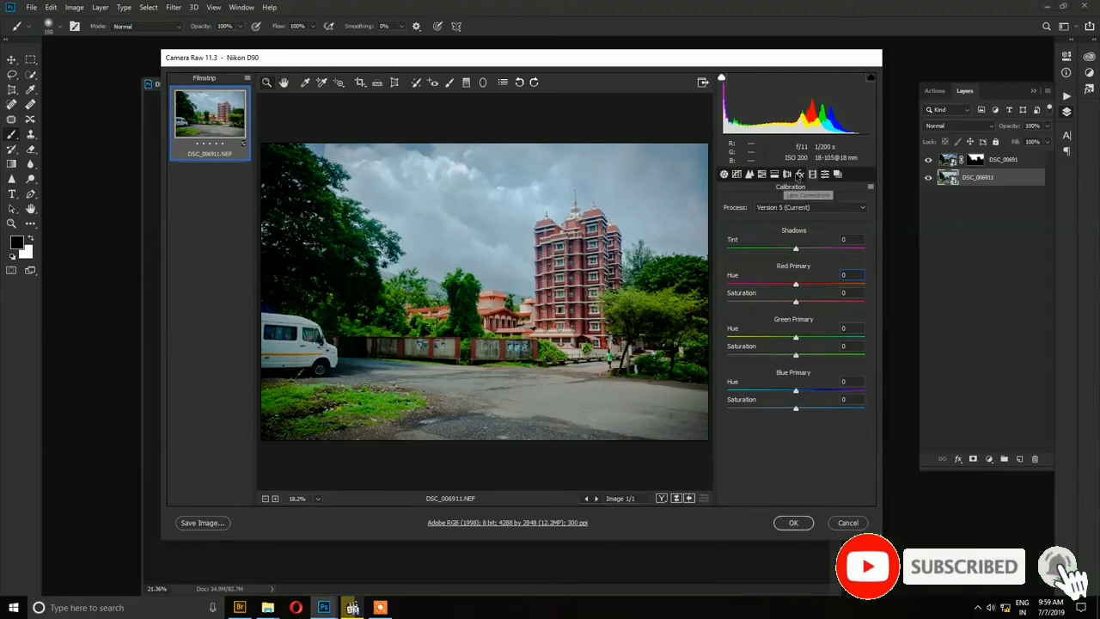
# Preview the Creative, B&W, Curve, Sharpening, Vignetting, user and Color presets on the photo
pyautogui.click(825, 173)
pyautogui.click(781, 236)
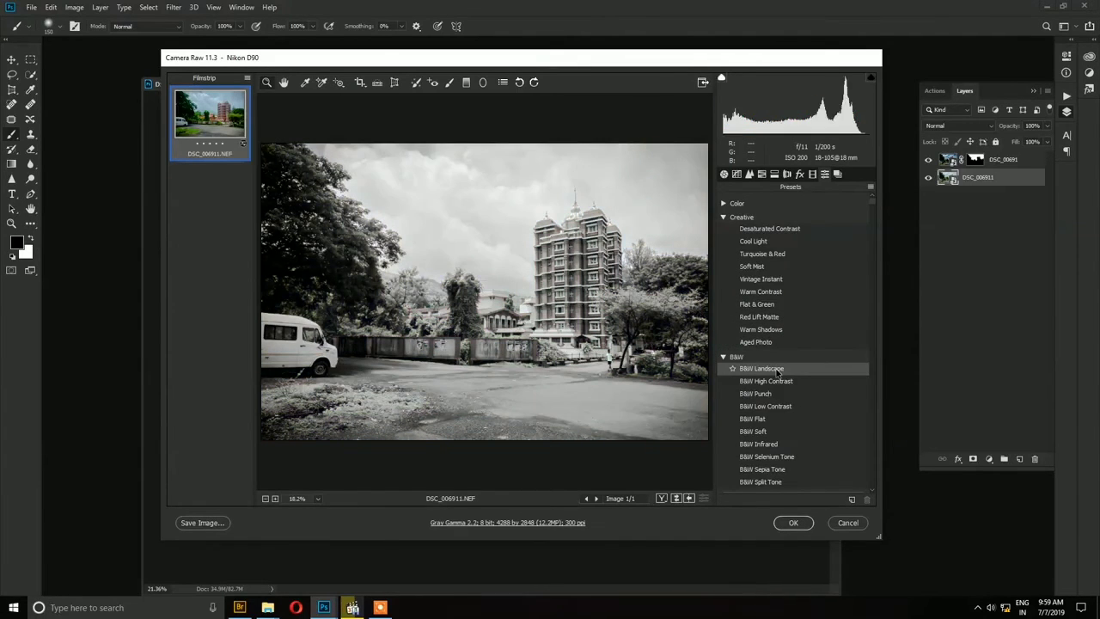
pyautogui.scroll(-2, 778, 427)
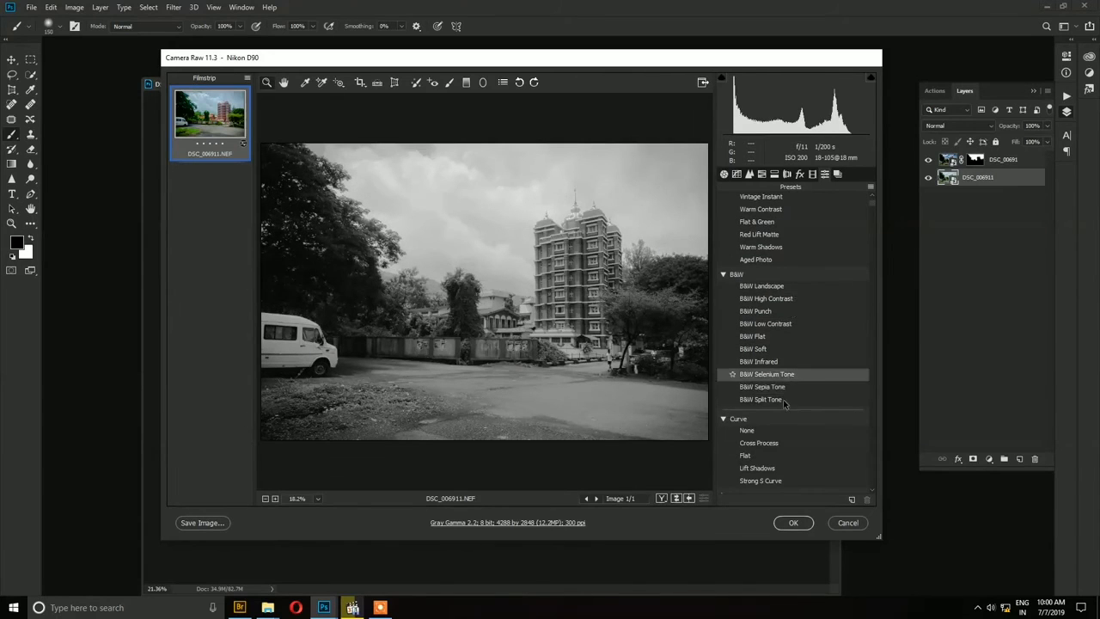
pyautogui.scroll(-3, 784, 446)
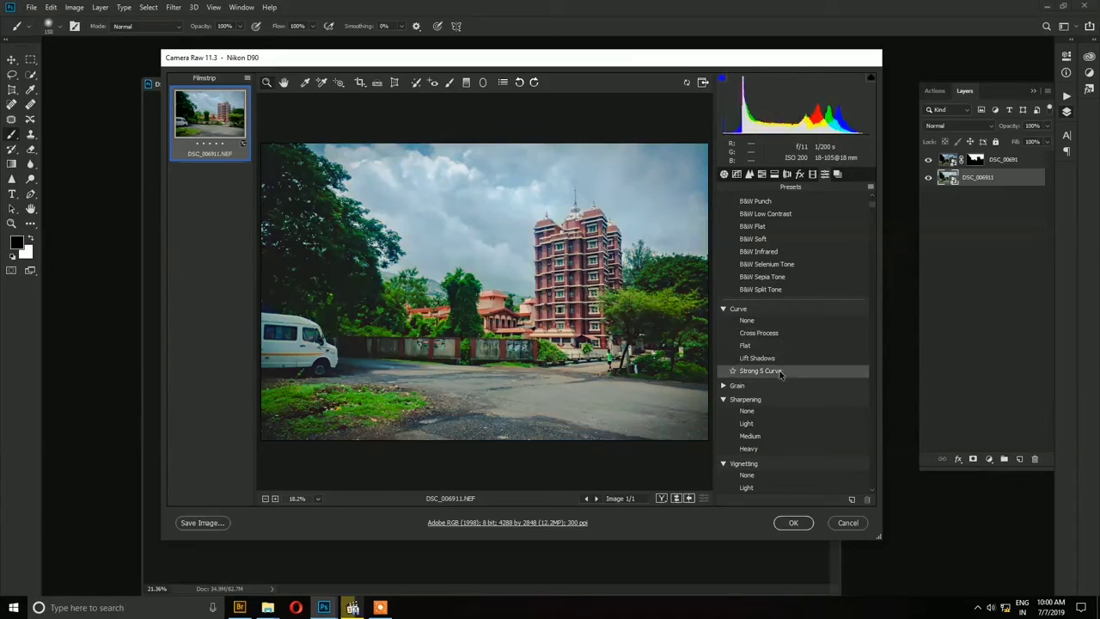
pyautogui.scroll(-1, 784, 412)
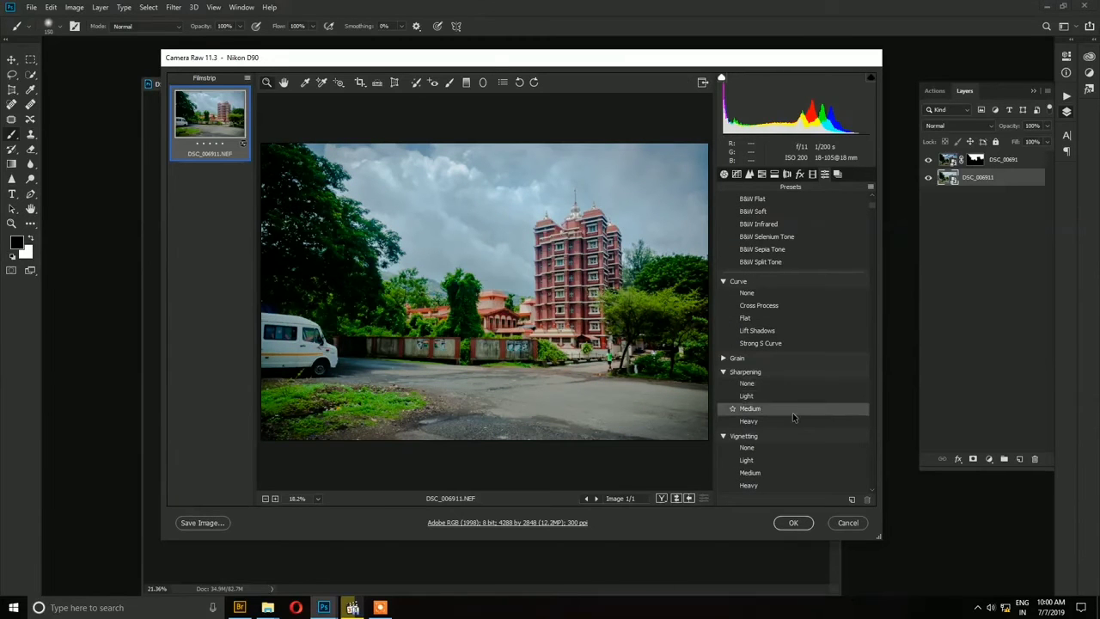
pyautogui.scroll(-1, 791, 427)
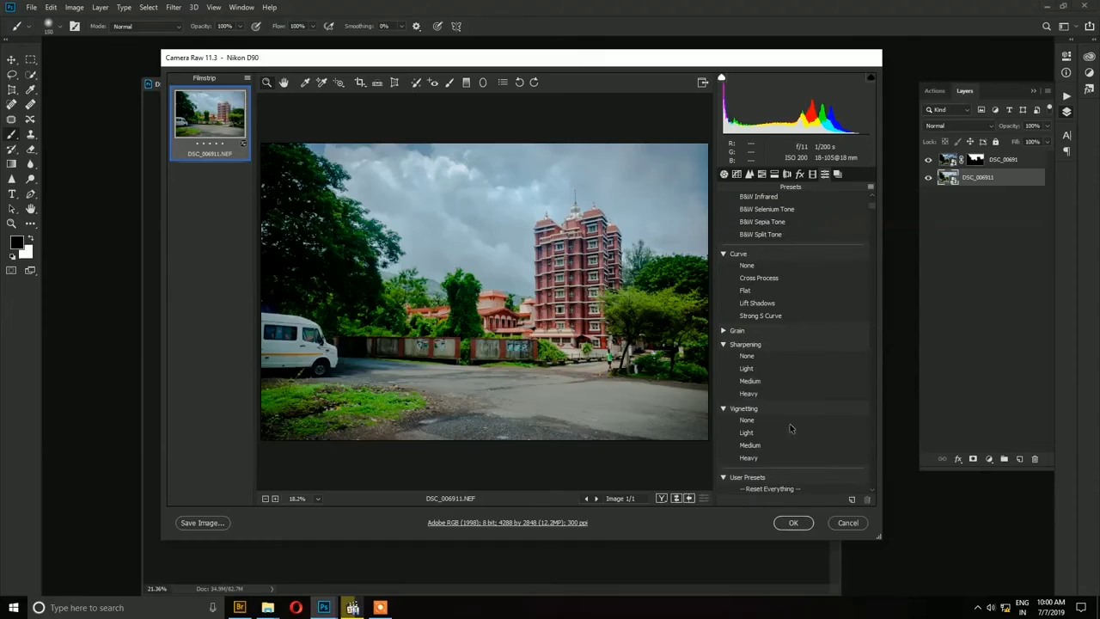
pyautogui.scroll(-3, 788, 455)
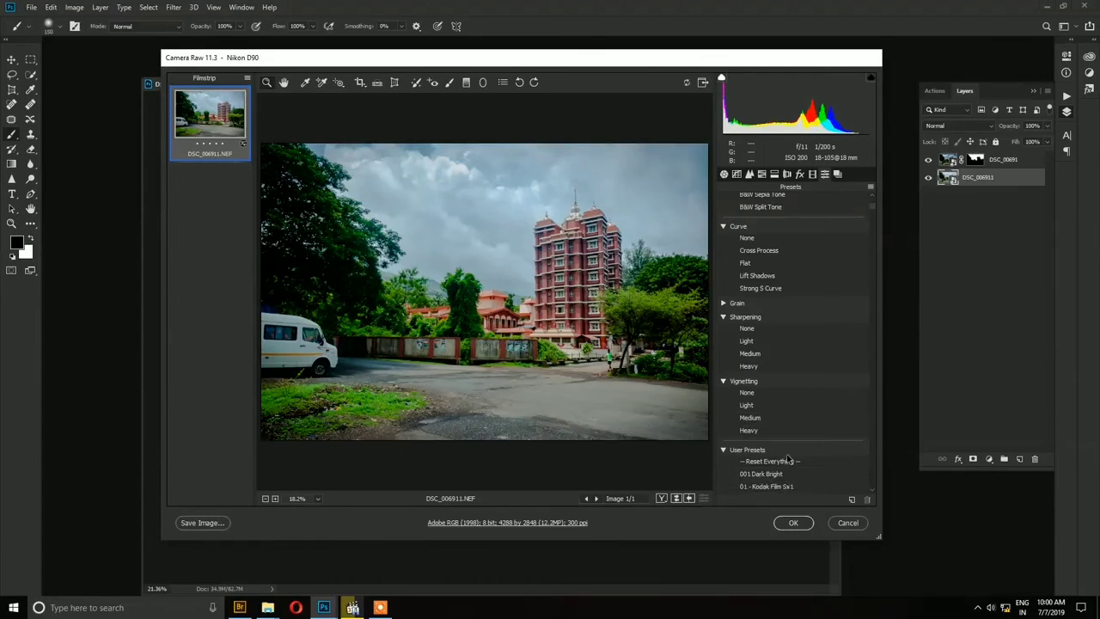
pyautogui.scroll(-4, 778, 418)
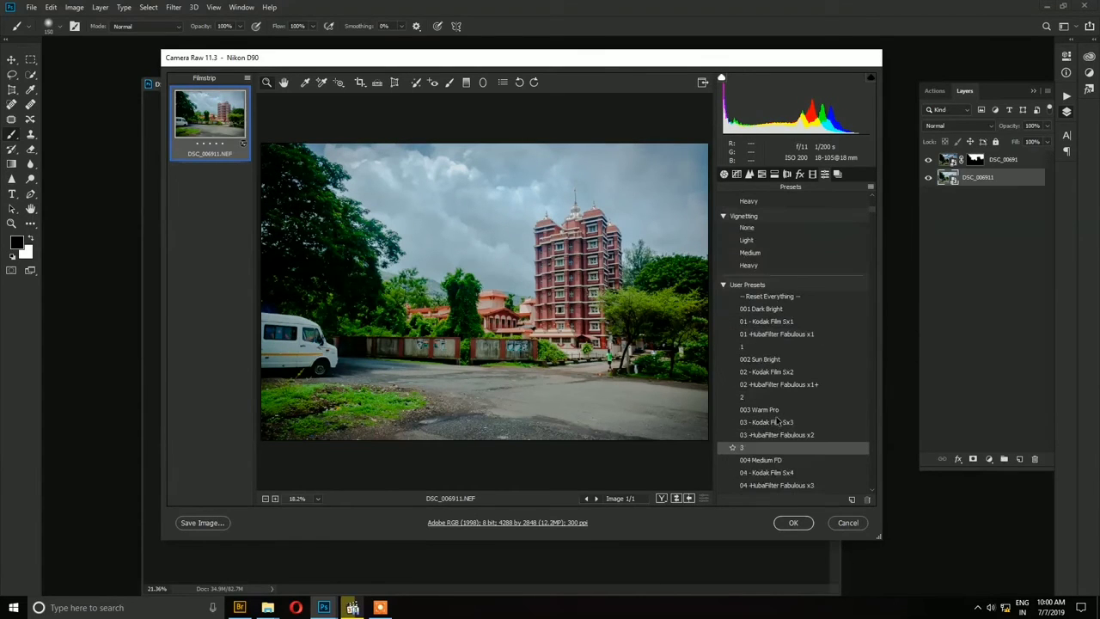
pyautogui.scroll(-2, 779, 397)
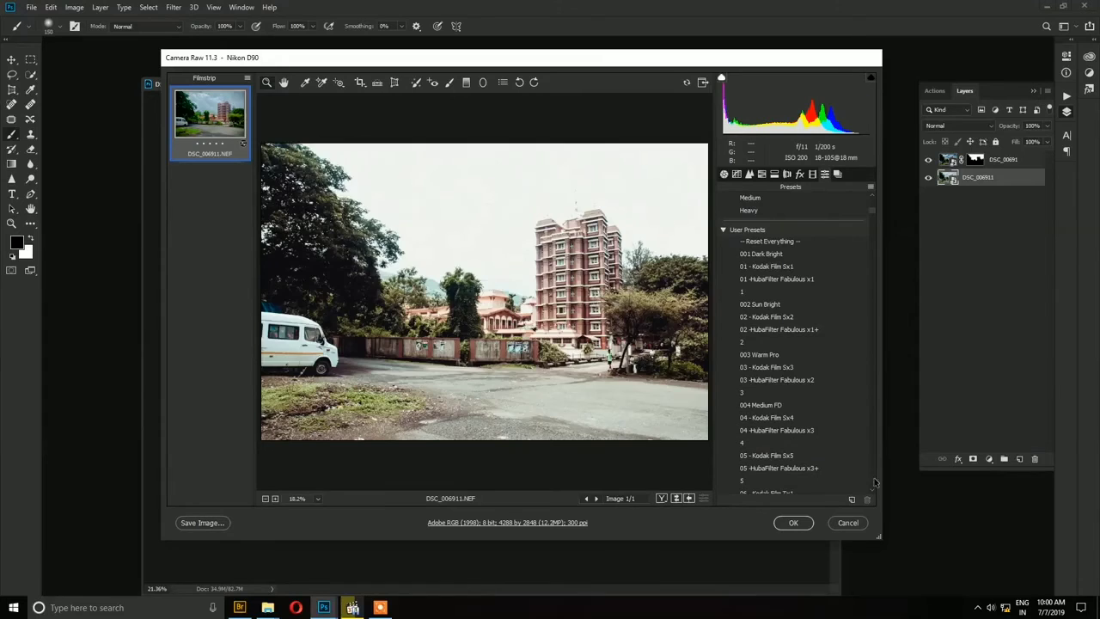
pyautogui.moveTo(872, 211); pyautogui.dragTo(876, 199)
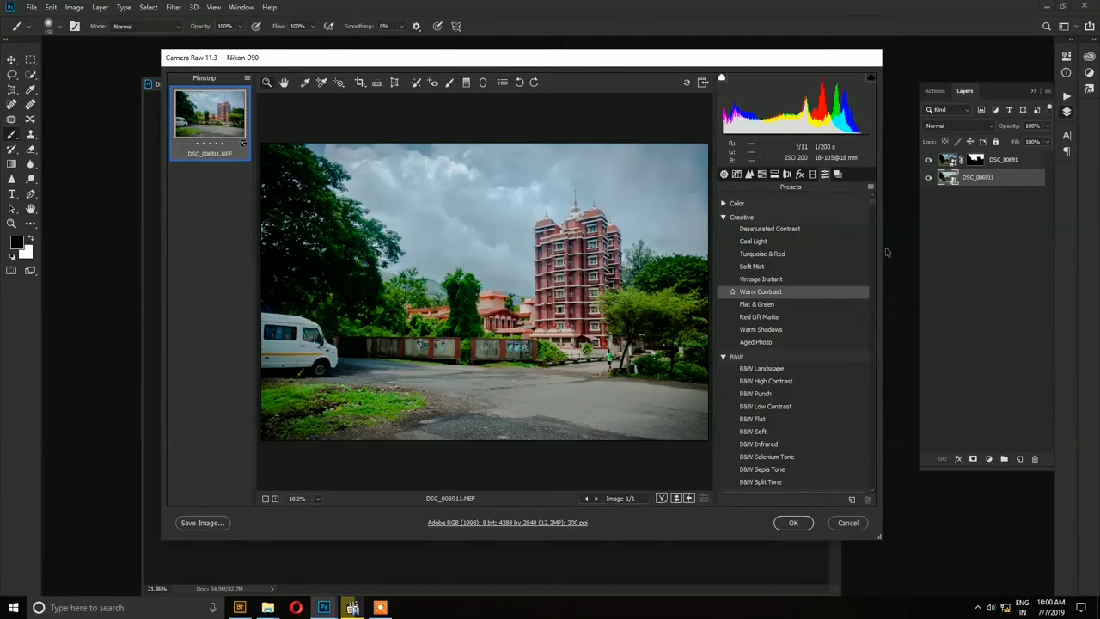
pyautogui.click(723, 204)
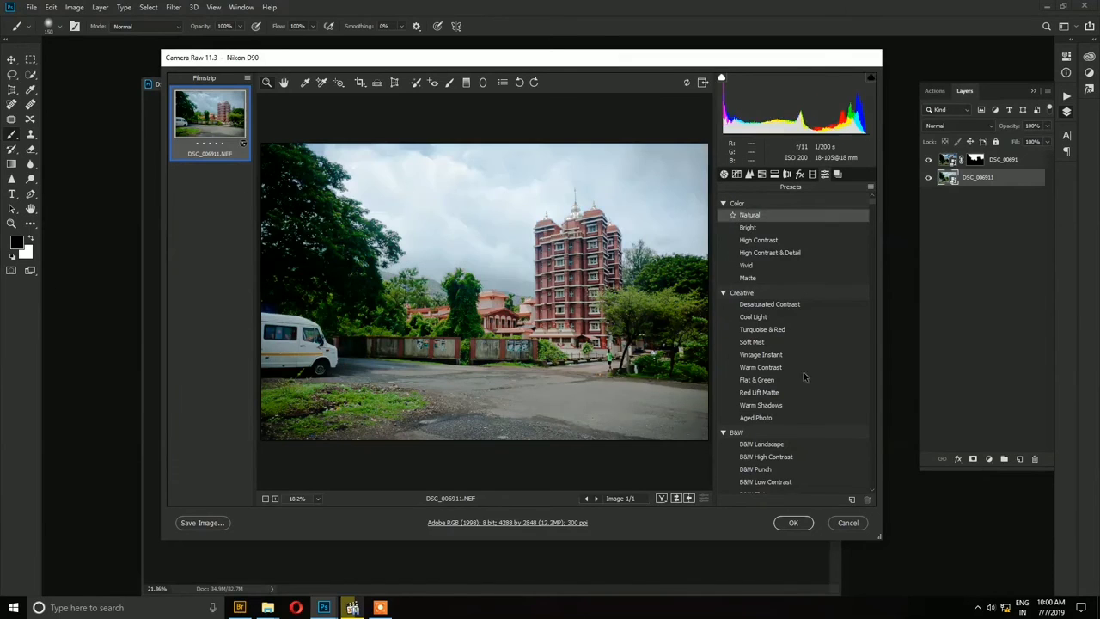
# Collapse the Color, Creative and B&W preset groups, apply the None curve preset and commit the raw adjustments to the lower layer
pyautogui.click(723, 204)
pyautogui.click(723, 218)
pyautogui.click(724, 230)
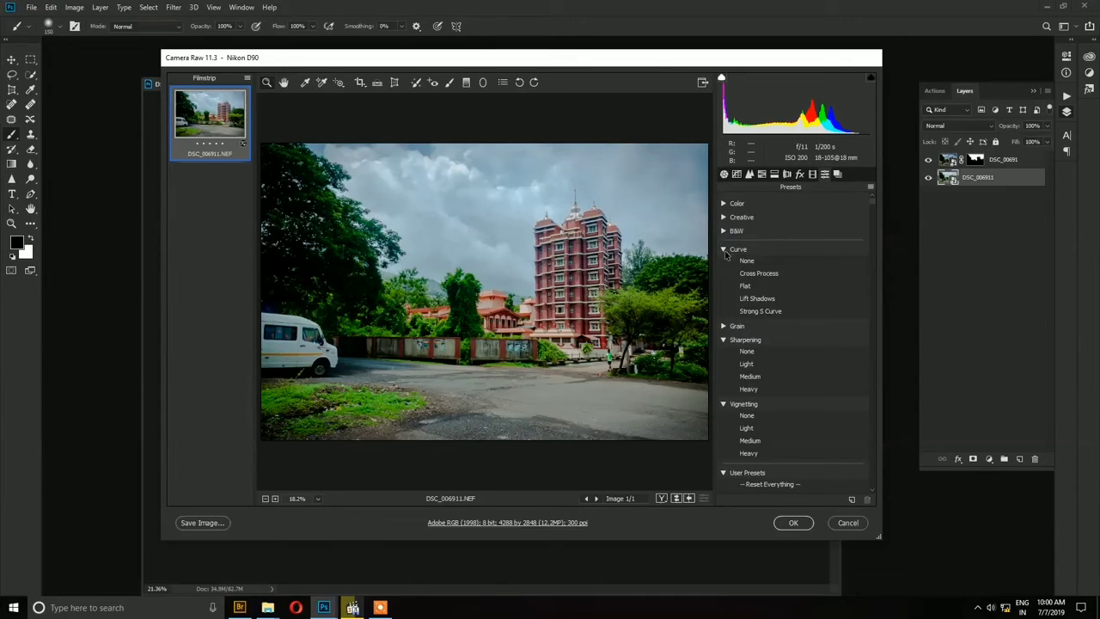
pyautogui.click(810, 261)
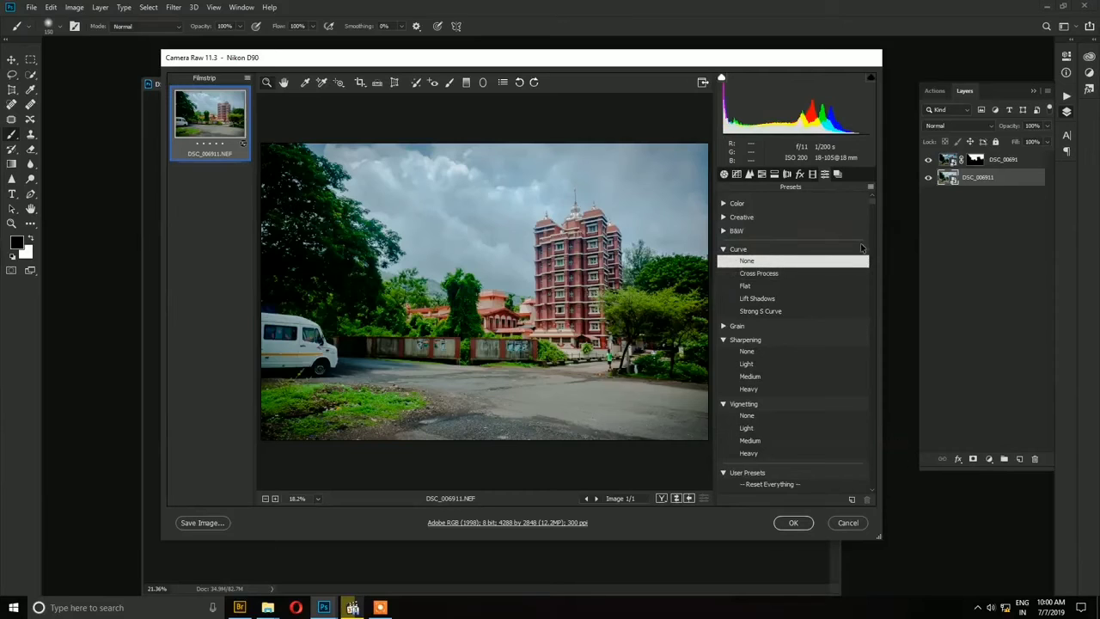
pyautogui.click(793, 522)
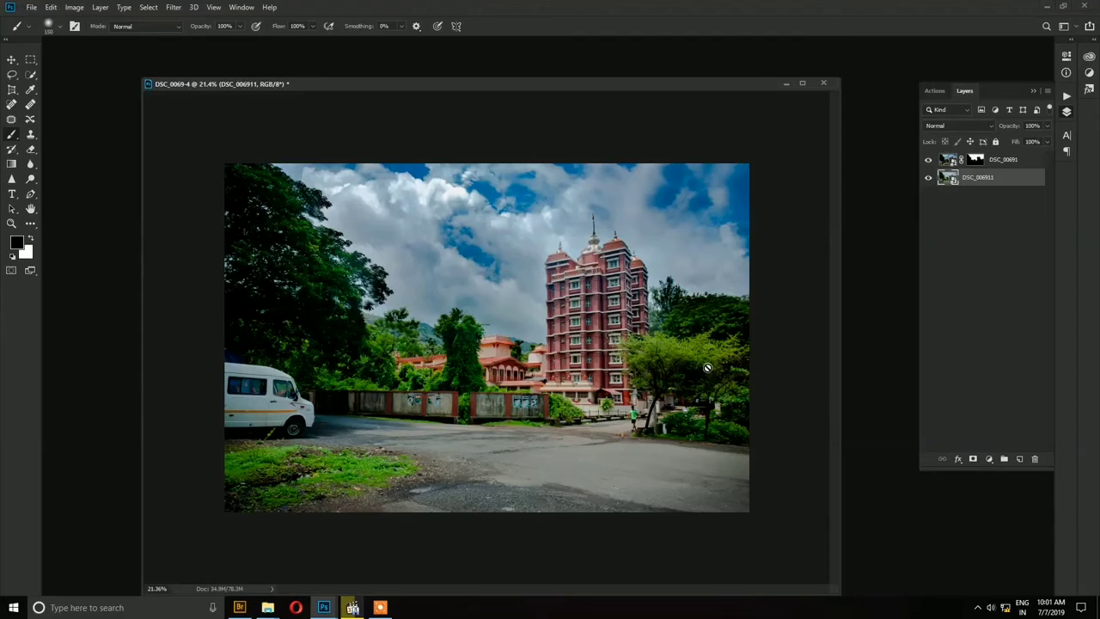
pyautogui.scroll(-1, 727, 219)
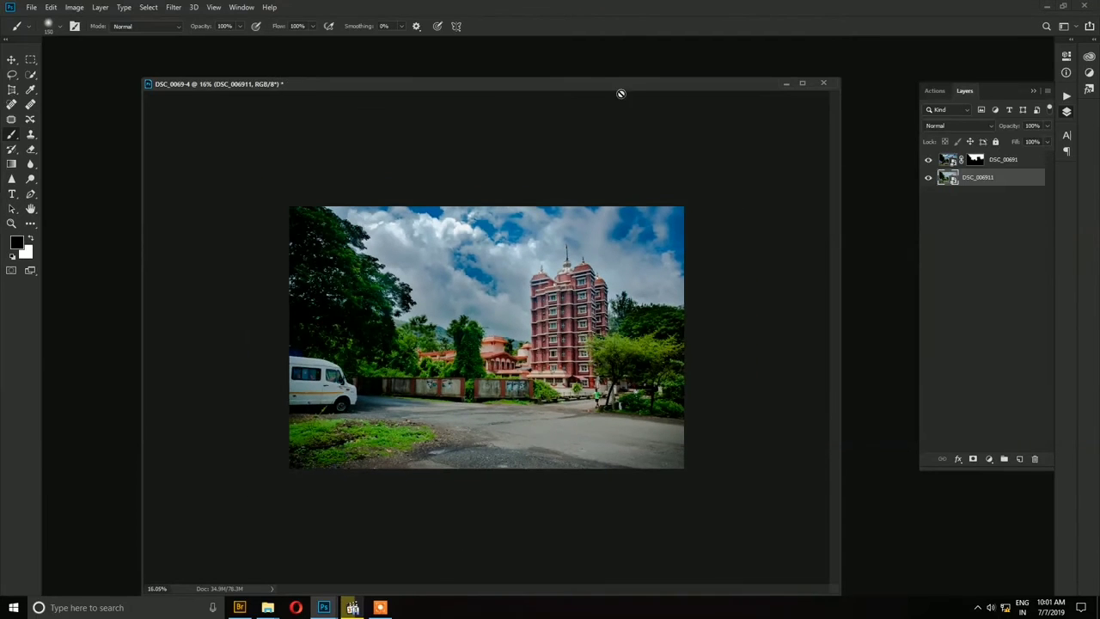
pyautogui.moveTo(624, 85)
pyautogui.mouseDown()
pyautogui.moveTo(626, 61)
pyautogui.moveTo(581, 62)
pyautogui.moveTo(659, 60)
pyautogui.moveTo(660, 41)
pyautogui.moveTo(618, 69)
pyautogui.mouseUp()
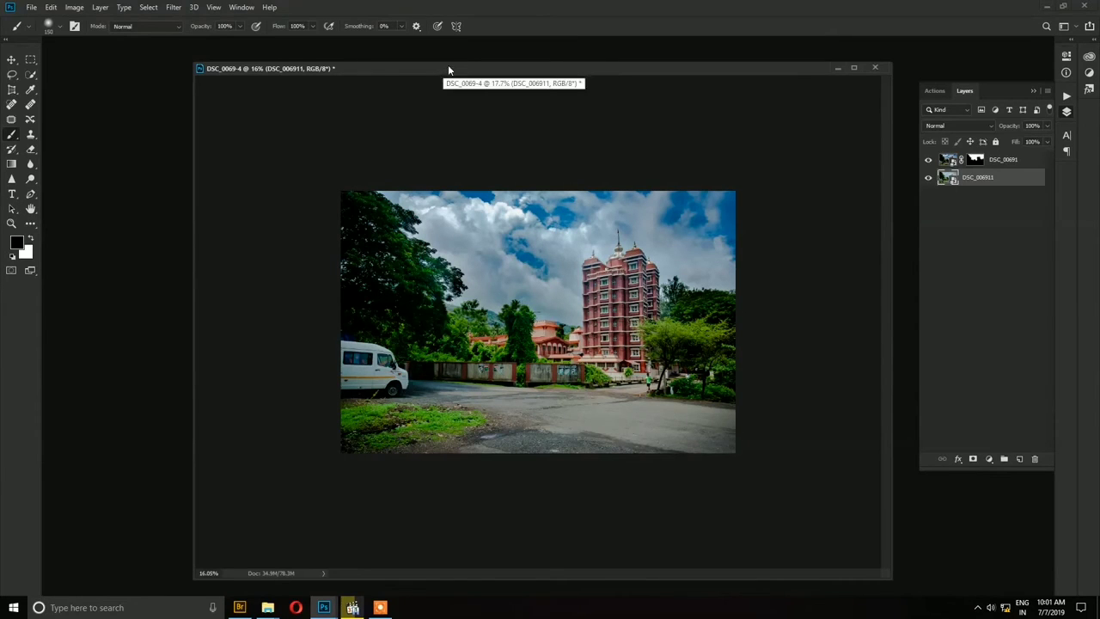
pyautogui.moveTo(410, 68)
pyautogui.mouseDown()
pyautogui.moveTo(451, 74)
pyautogui.moveTo(420, 76)
pyautogui.mouseUp()
pyautogui.scroll(-1, 455, 120)
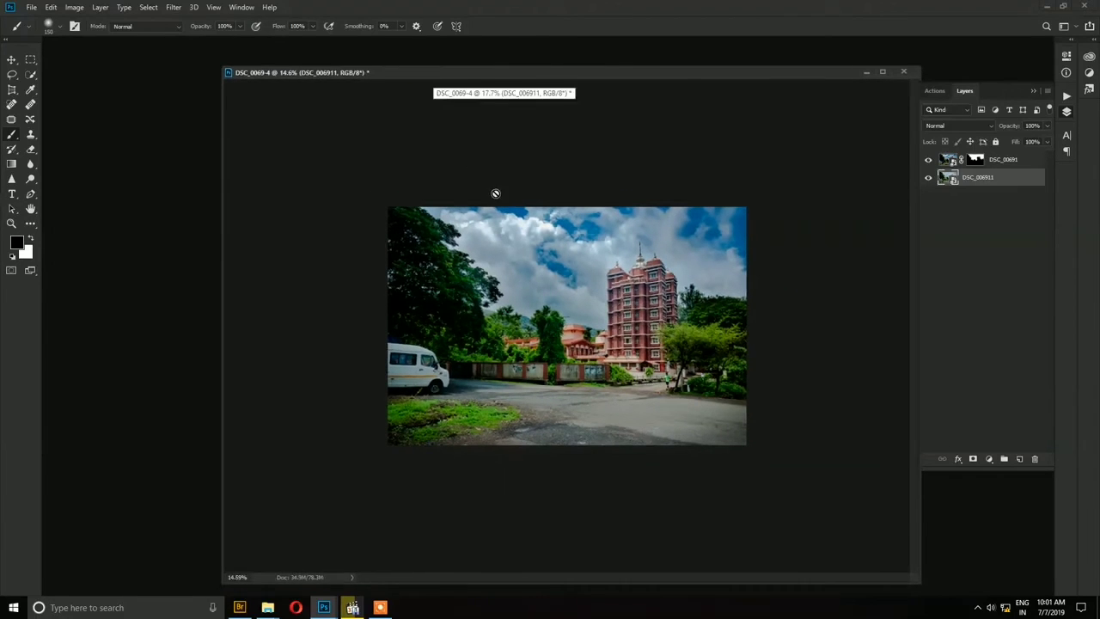
pyautogui.moveTo(621, 72); pyautogui.dragTo(535, 53)
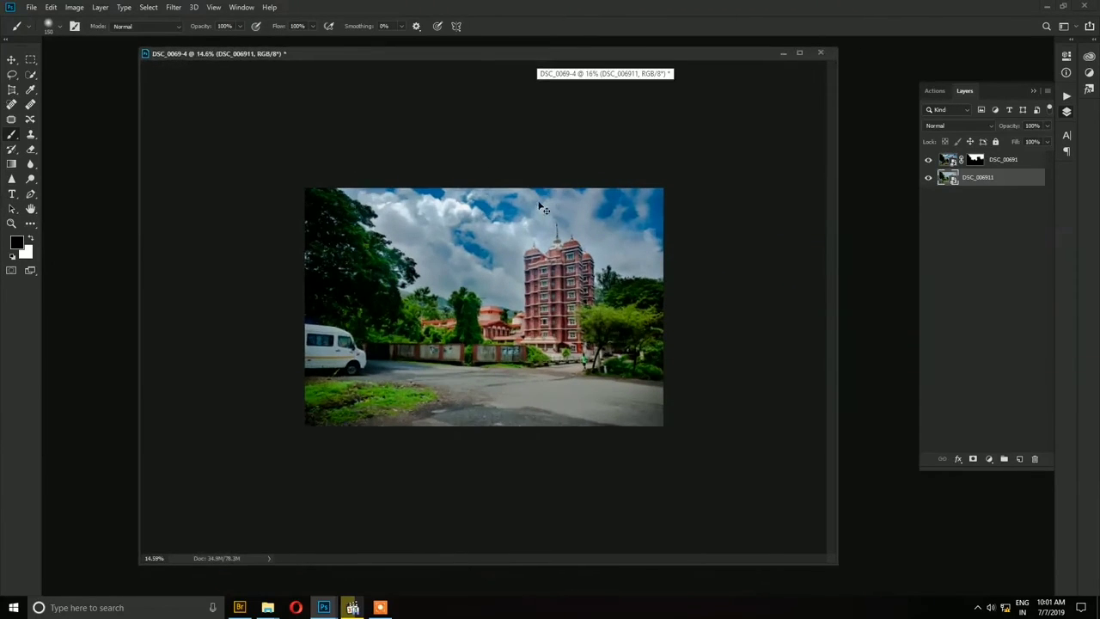
# Save a JPEG copy as DSC_0069-4.jpg in the Raw Editing folder with quality 12 (Maximum) and the Baseline ("Standard") format
pyautogui.click(30, 7)
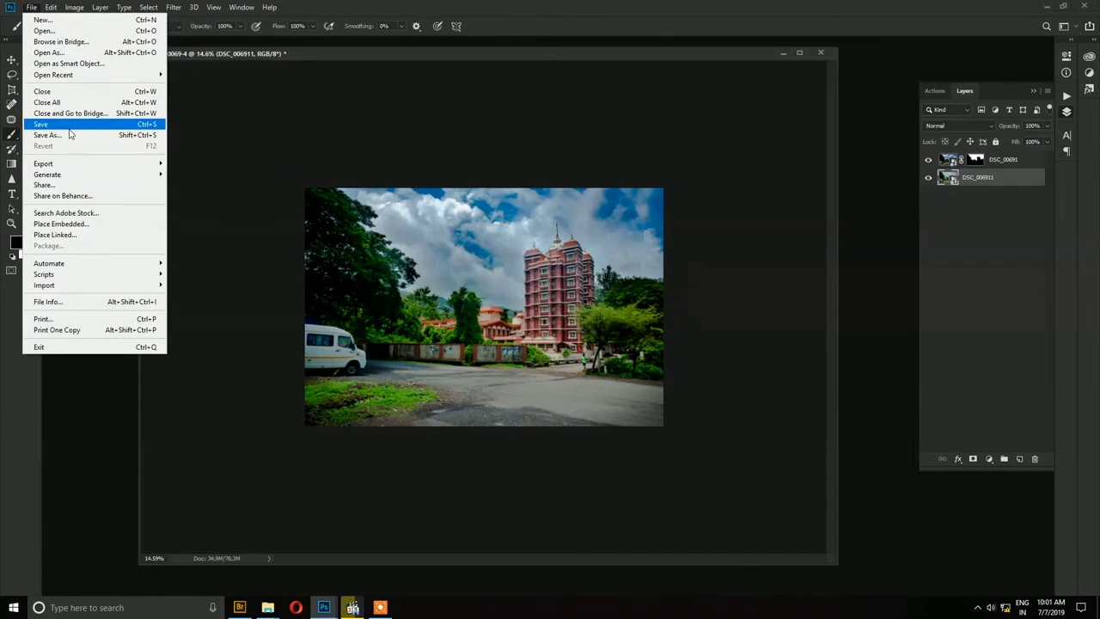
pyautogui.click(70, 135)
pyautogui.click(253, 473)
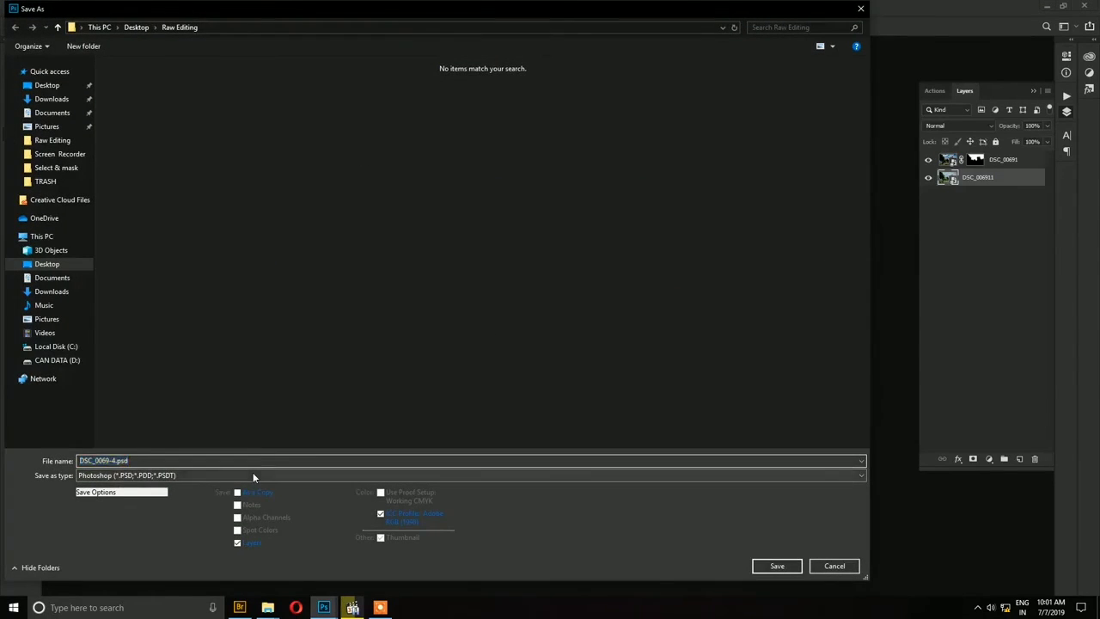
pyautogui.click(110, 361)
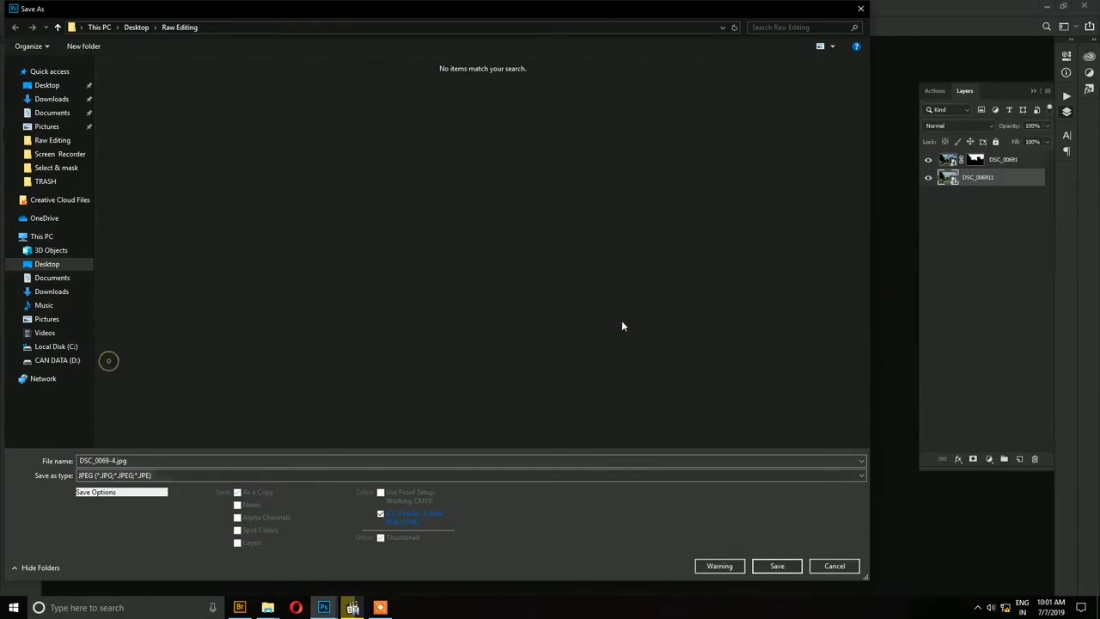
pyautogui.click(777, 566)
pyautogui.moveTo(536, 202); pyautogui.dragTo(594, 214)
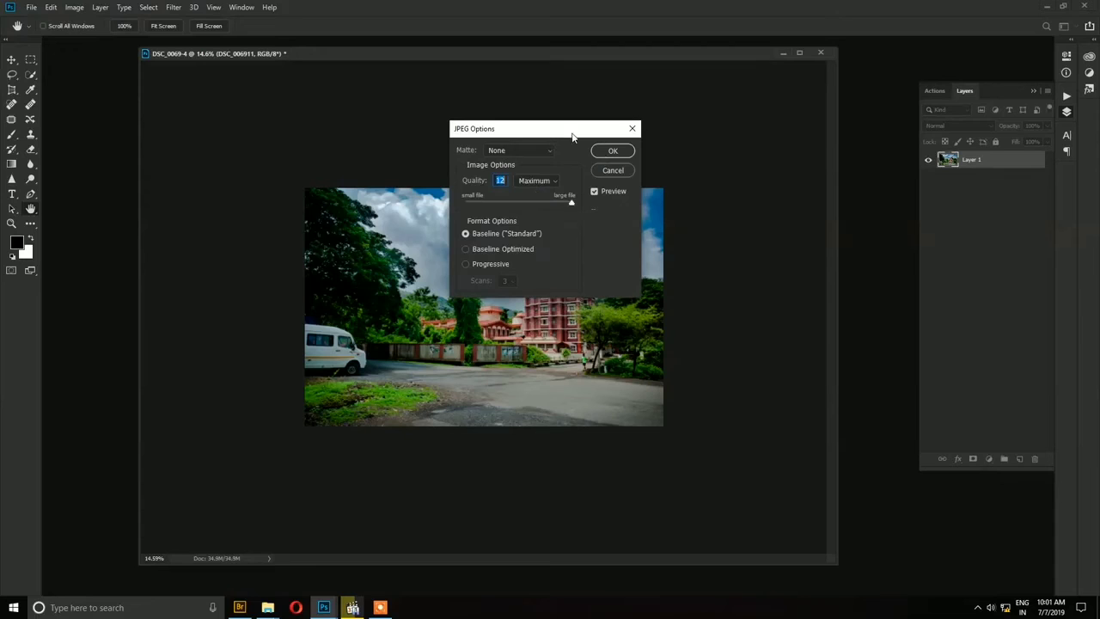
pyautogui.moveTo(573, 132); pyautogui.dragTo(728, 110)
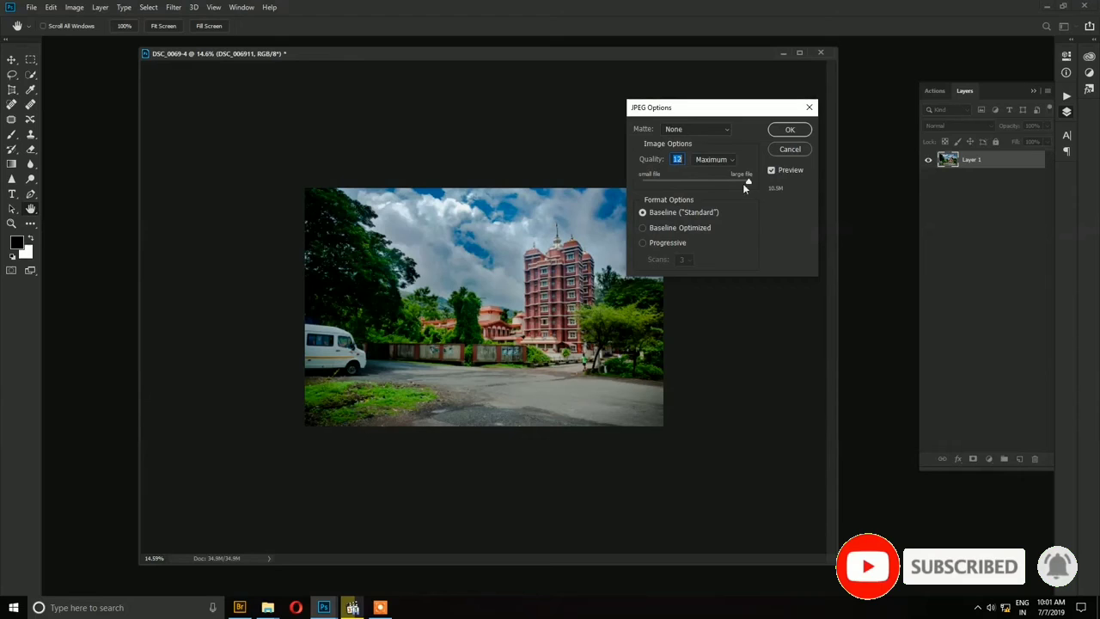
pyautogui.click(791, 130)
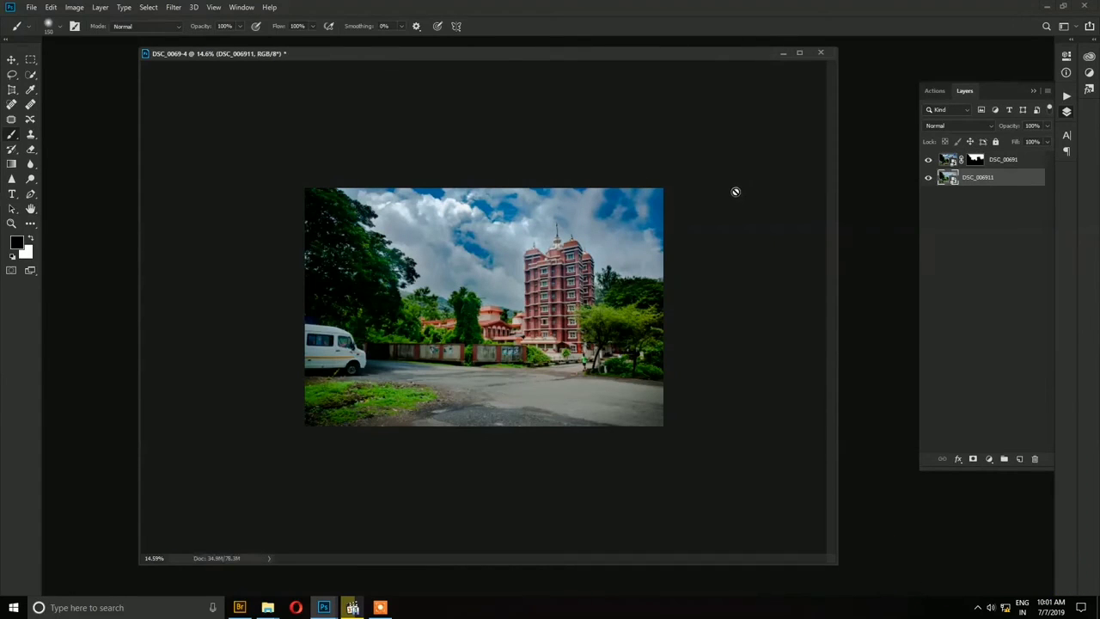
# Open the original raw photo DSC_0069.NEF through Camera Raw with its default settings as a separate document
pyautogui.moveTo(507, 53); pyautogui.dragTo(558, 65)
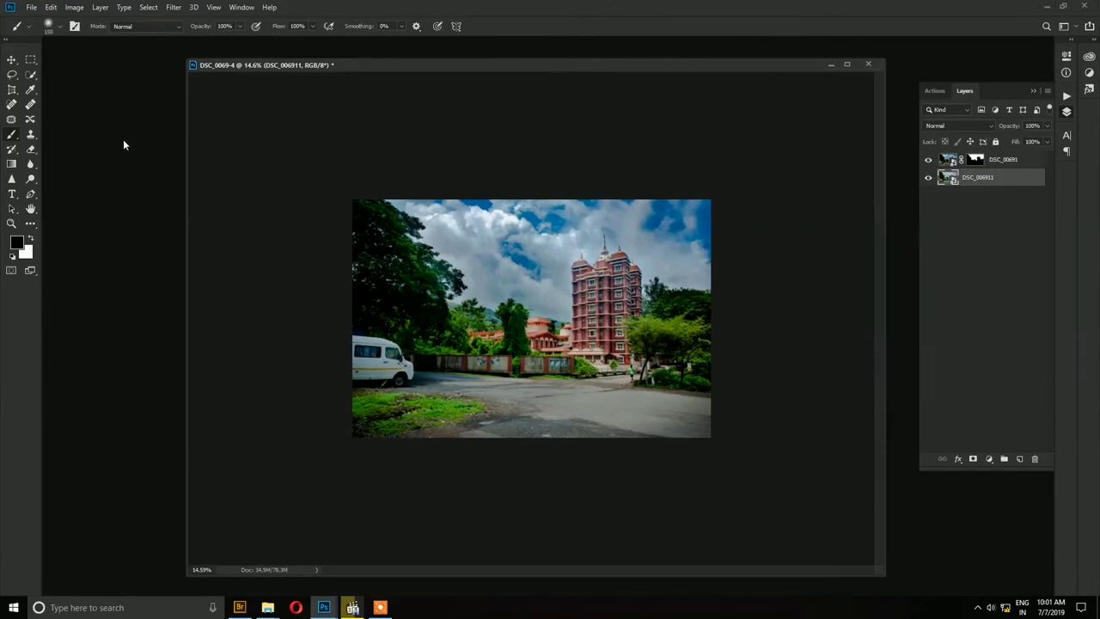
pyautogui.hotkey('ctrl', 'o')
pyautogui.click(193, 94)
pyautogui.click(778, 500)
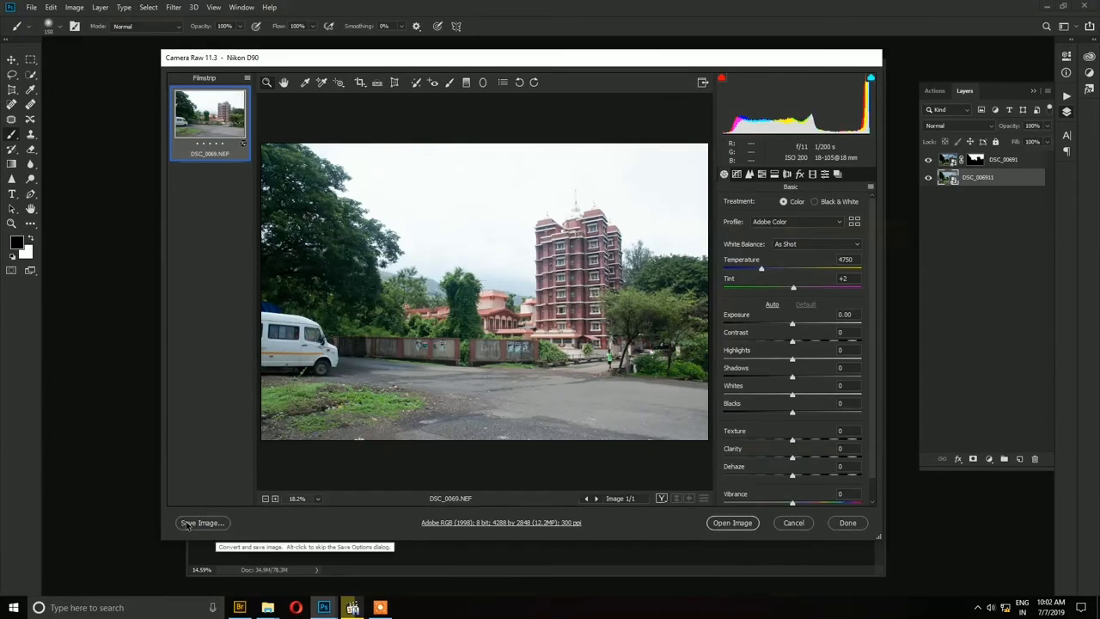
pyautogui.click(736, 523)
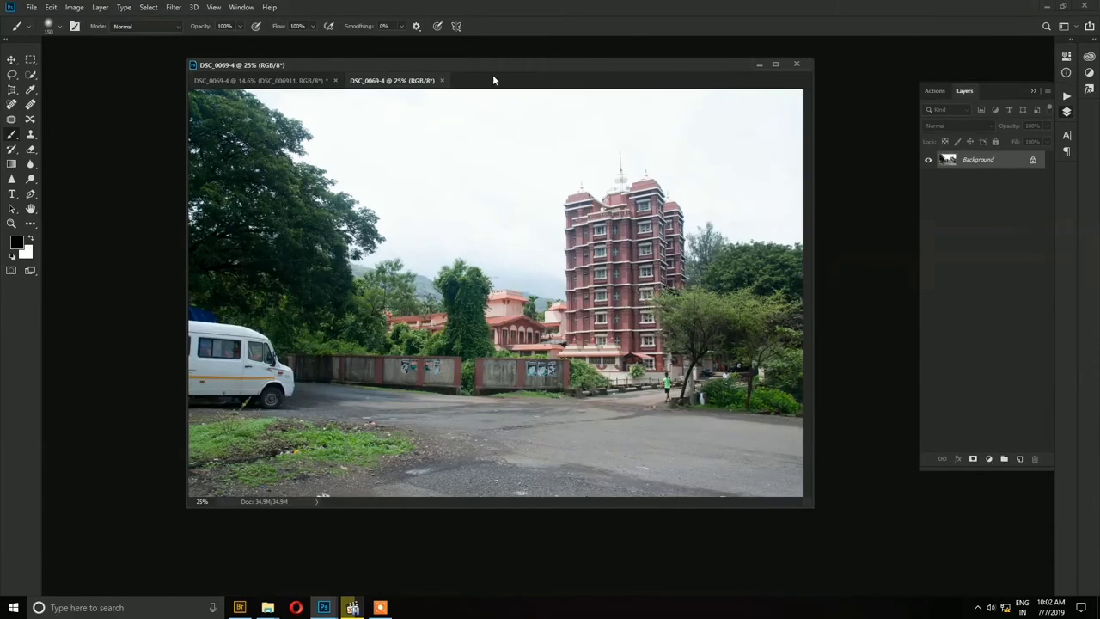
# Arrange the original and edited photo documents side by side in a 2-up vertical layout
pyautogui.click(249, 9)
pyautogui.moveTo(256, 35)
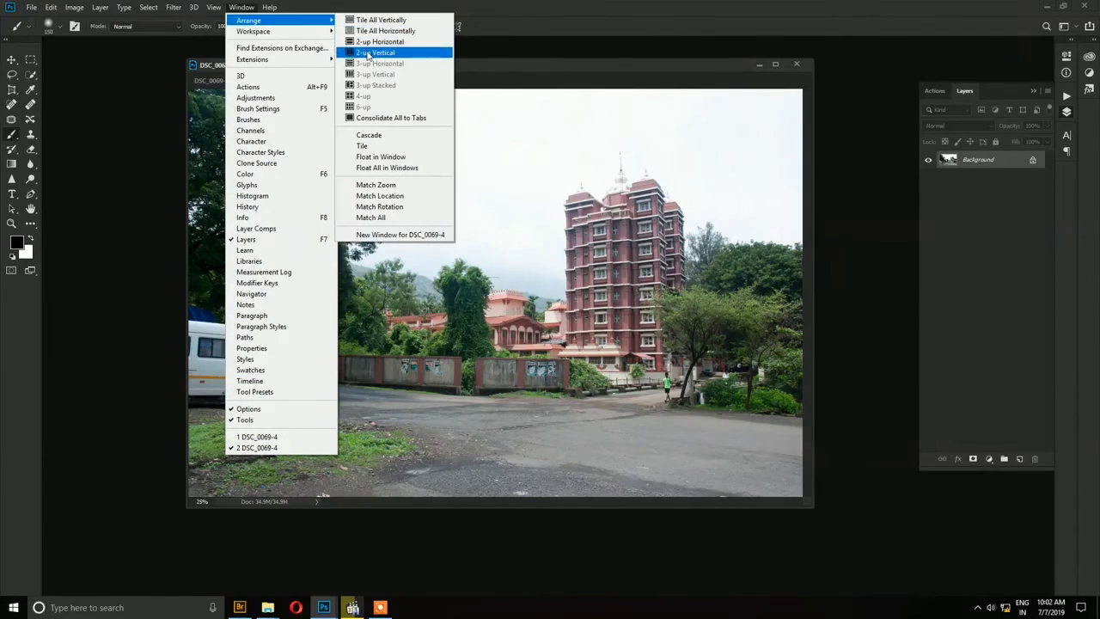
pyautogui.click(368, 53)
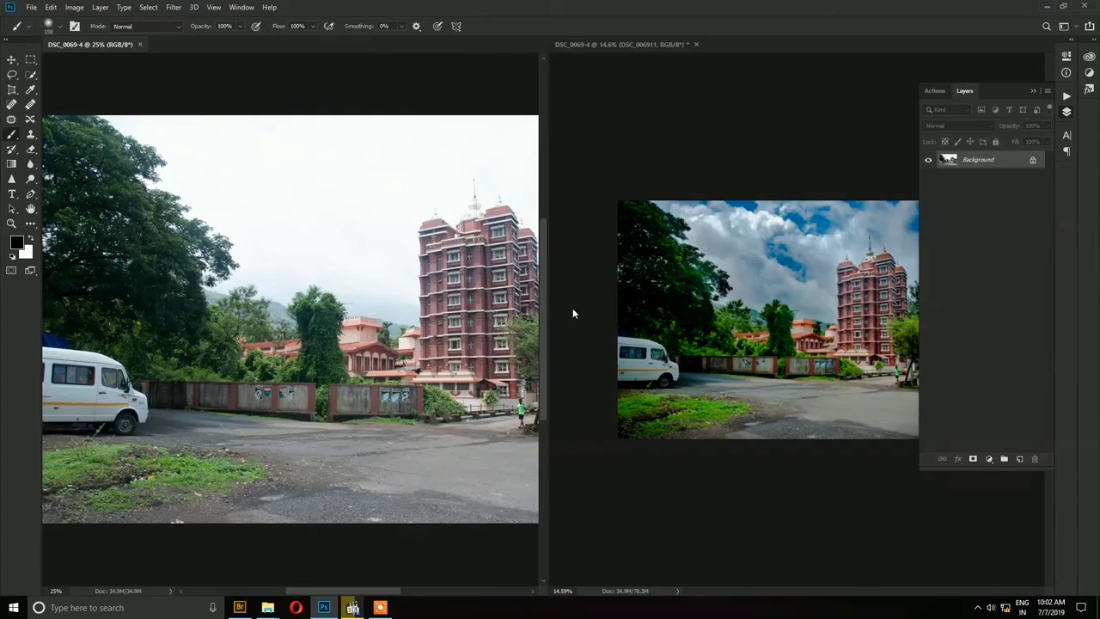
# Compare the building, trees and sky in the unedited photo with the edited version at different magnifications
pyautogui.scroll(-1, 445, 343)
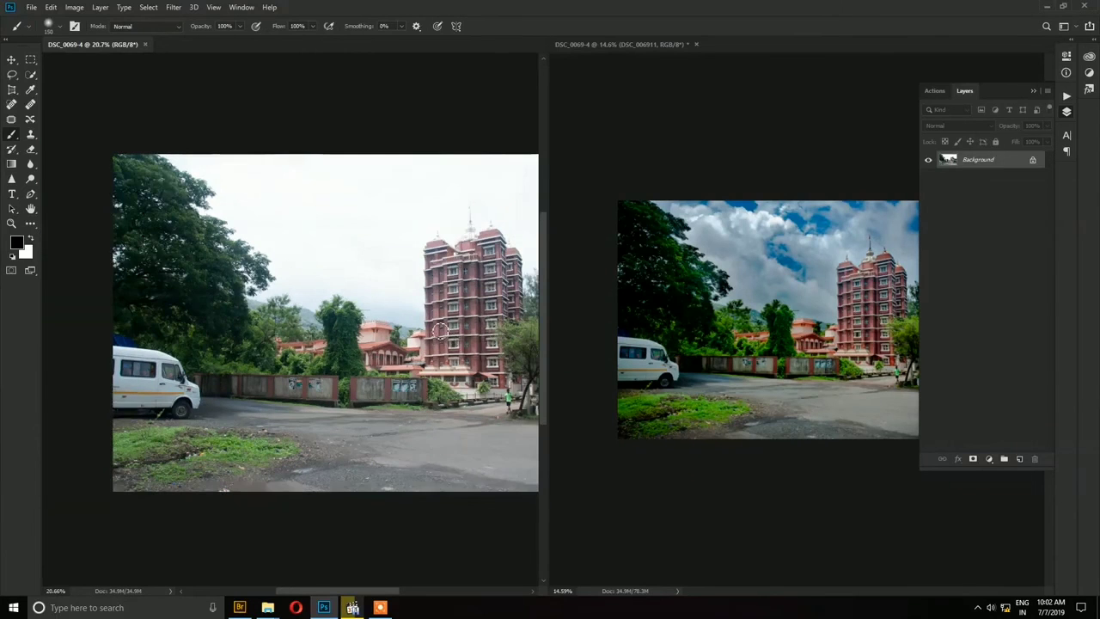
pyautogui.scroll(2, 440, 331)
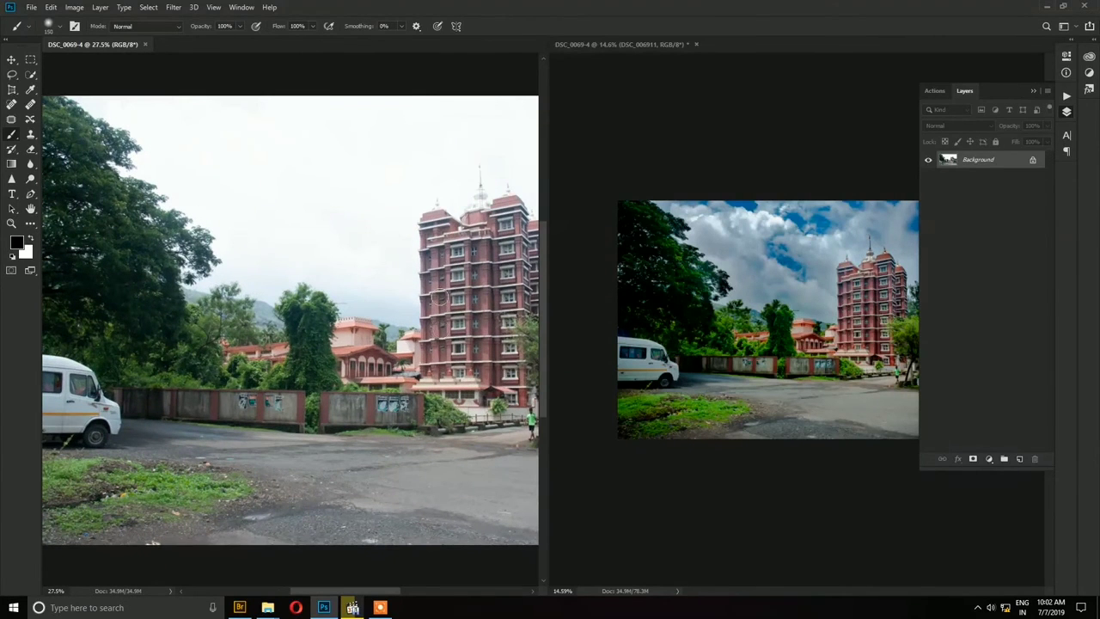
pyautogui.press('v')
pyautogui.scroll(3, 397, 266)
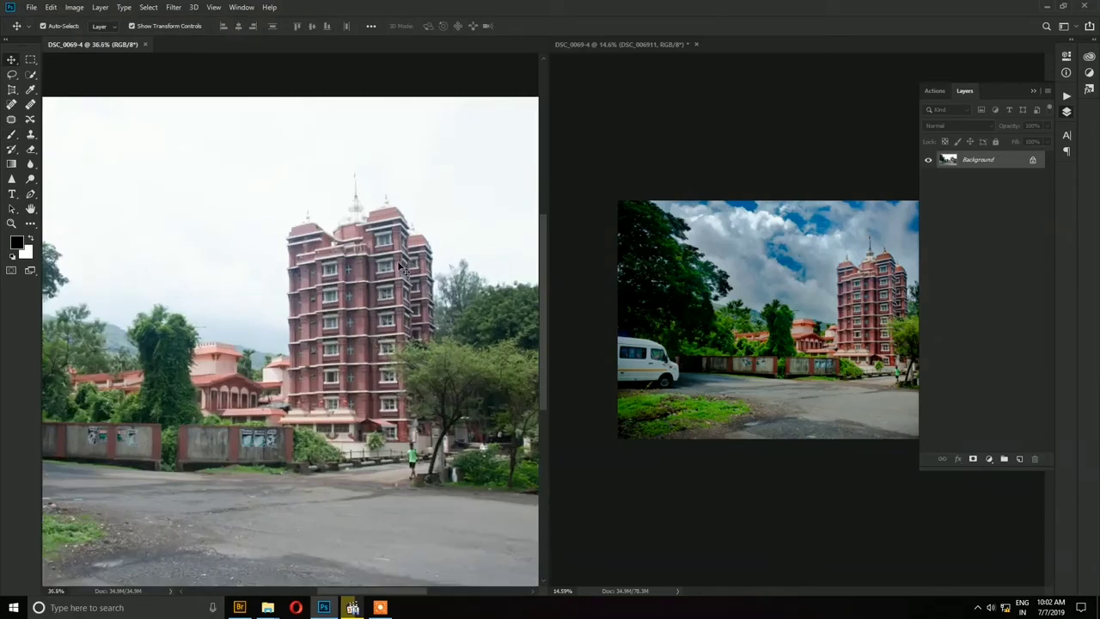
pyautogui.scroll(-2, 344, 327)
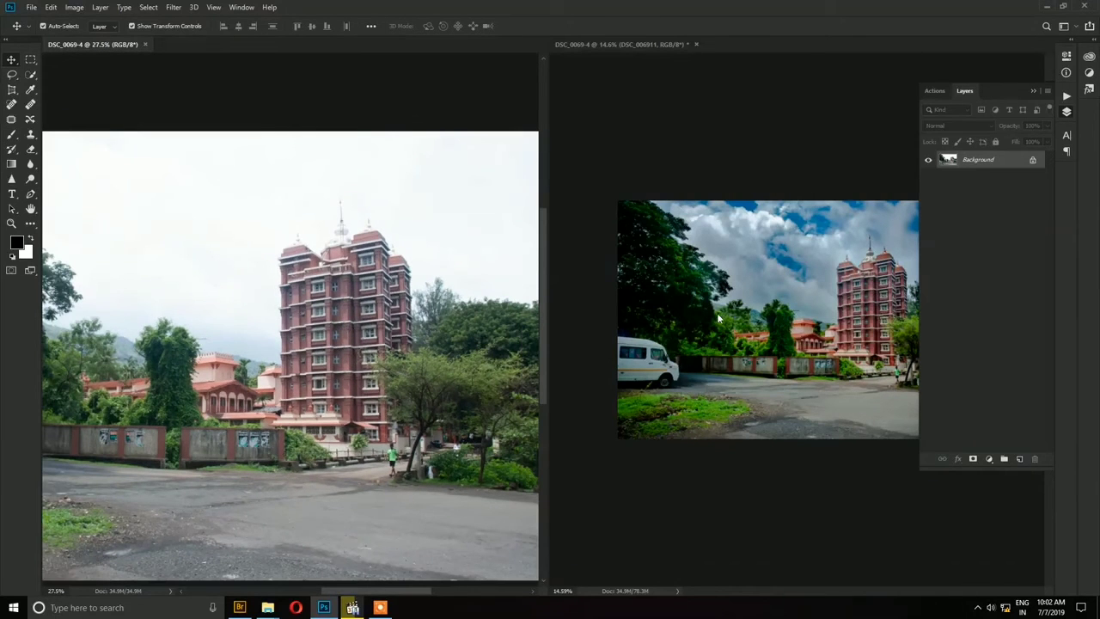
pyautogui.hotkey('ctrl', '+')
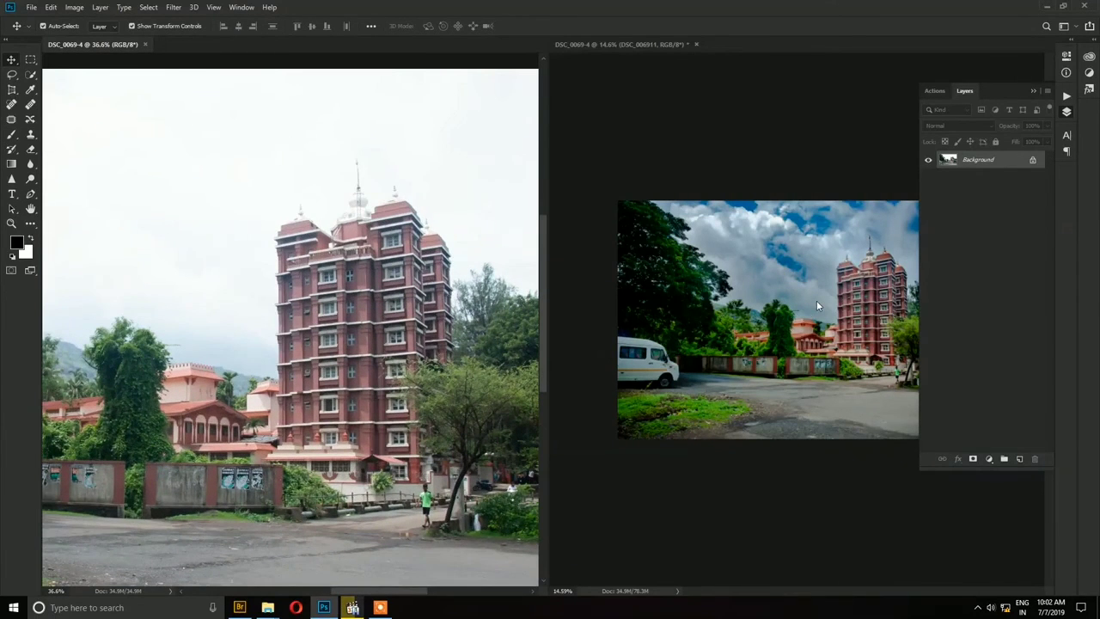
pyautogui.hotkey('ctrl', '-')
pyautogui.click(817, 300)
pyautogui.scroll(3, 816, 300)
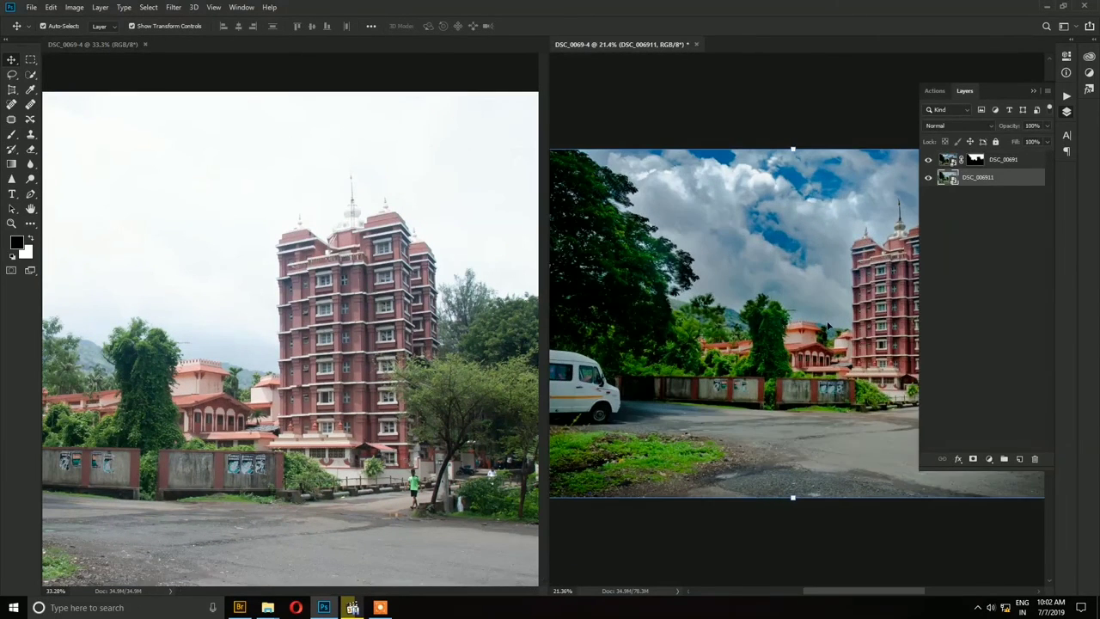
pyautogui.scroll(-3, 828, 328)
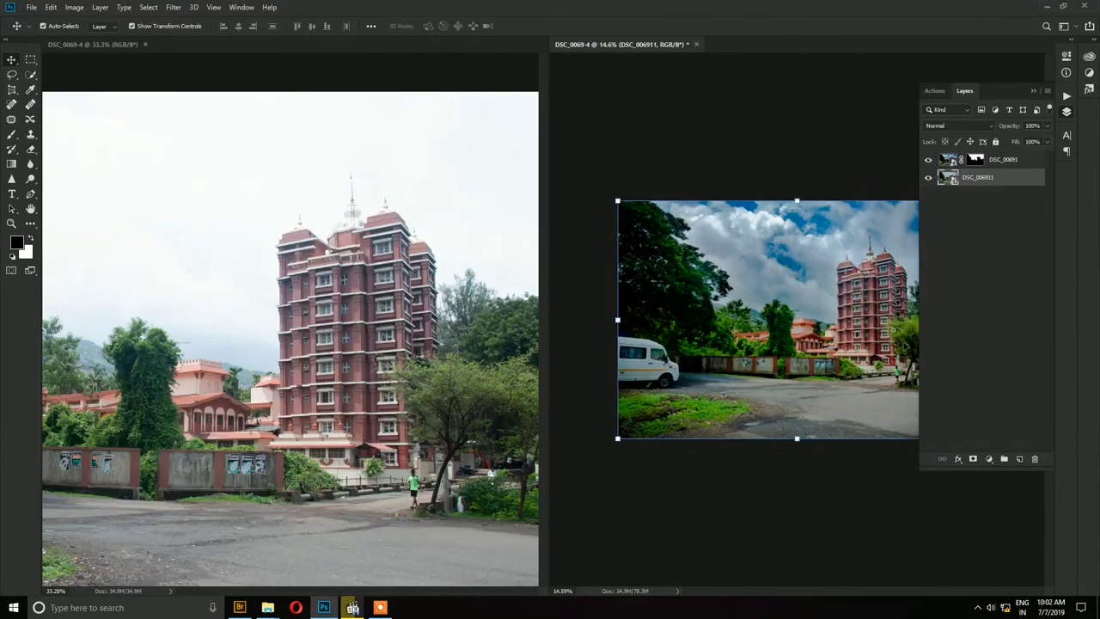
pyautogui.click(989, 459)
pyautogui.click(949, 215)
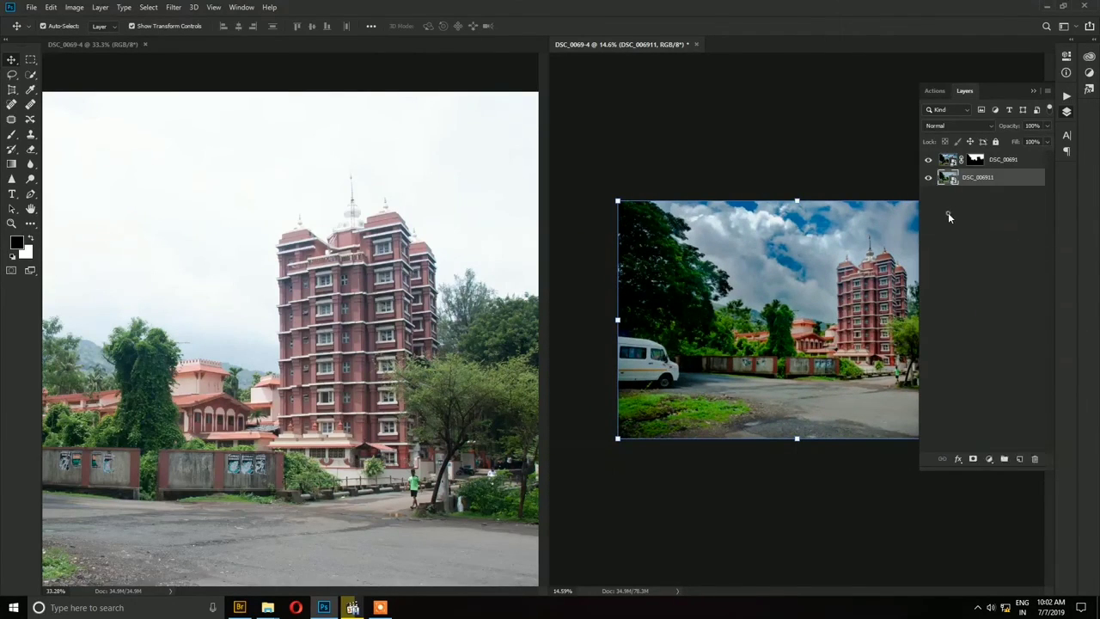
pyautogui.keyDown('shift'); pyautogui.click(949, 161); pyautogui.keyUp('shift')
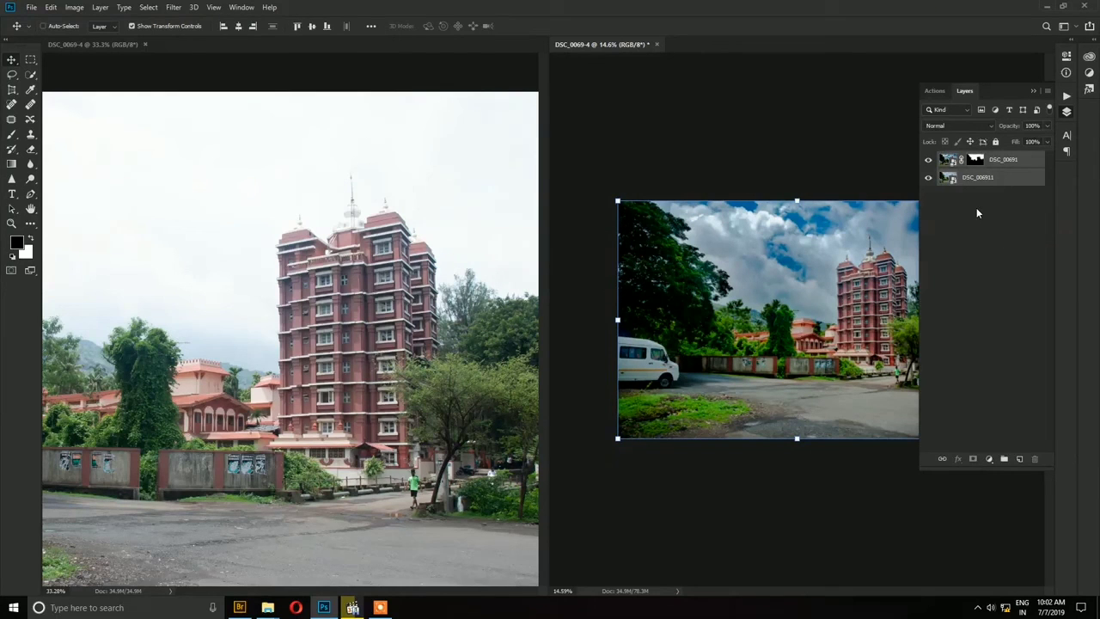
pyautogui.rightClick(1005, 164)
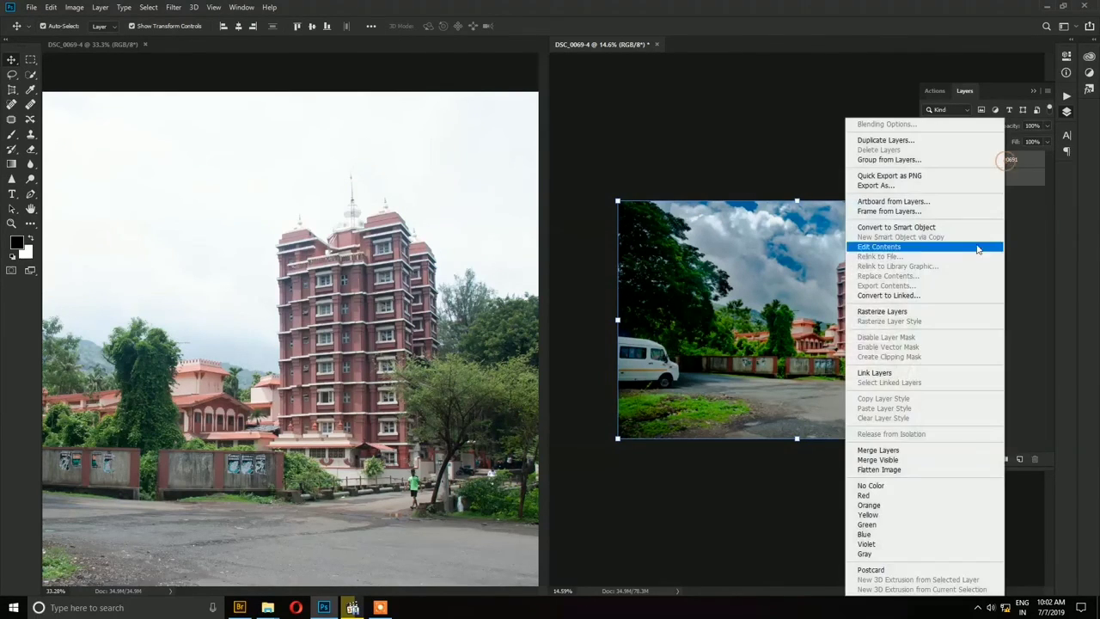
pyautogui.click(1035, 254)
# Flatten the edited photo's two smart object layers into a single background layer
pyautogui.click(968, 179)
pyautogui.rightClick(968, 179)
pyautogui.click(1009, 231)
pyautogui.rightClick(972, 175)
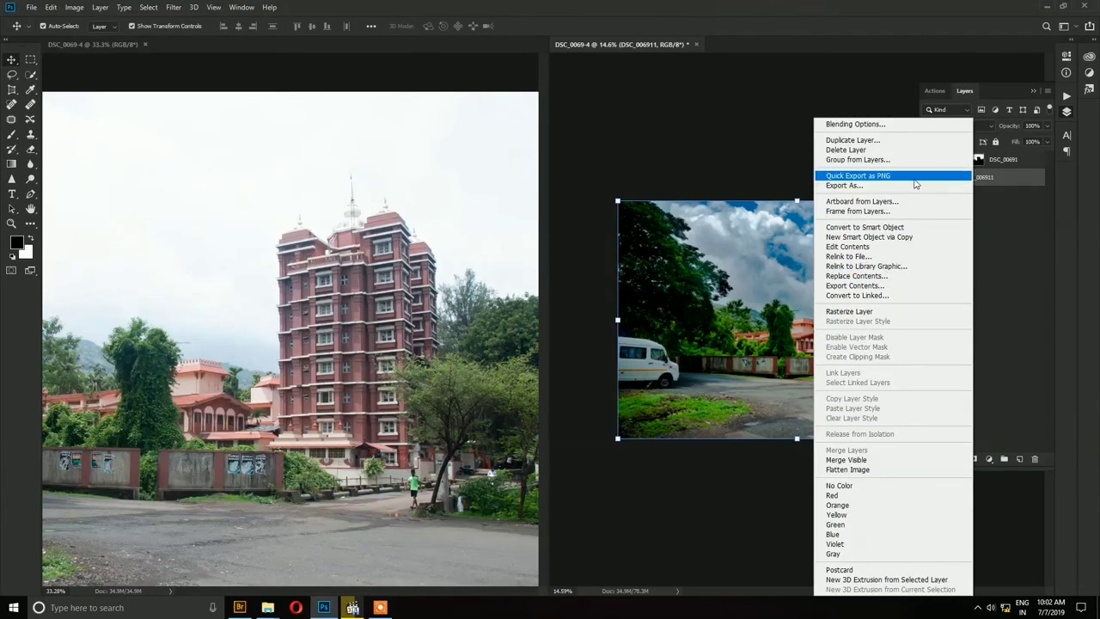
pyautogui.click(865, 472)
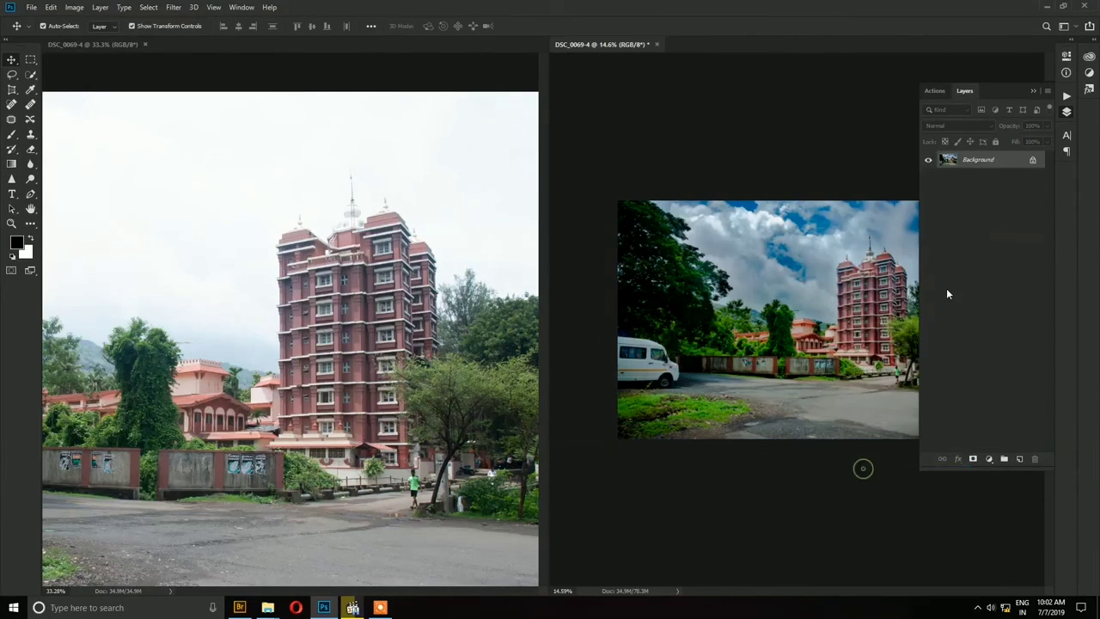
# Add a Brightness/Contrast adjustment layer to the edited photo with Brightness 32 and Contrast -1
pyautogui.click(990, 460)
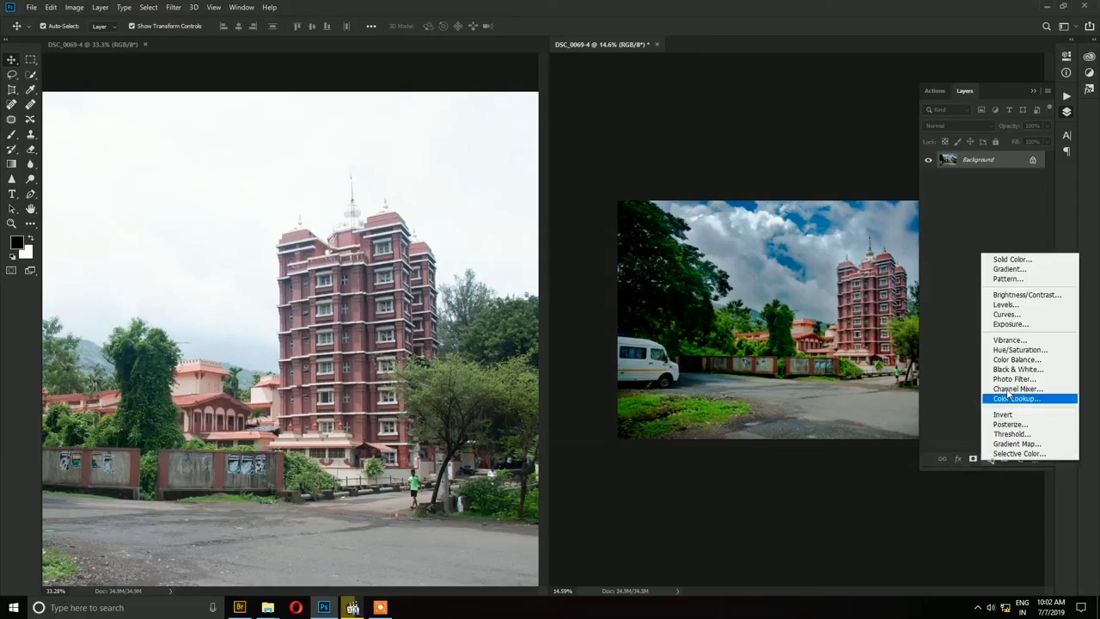
pyautogui.click(997, 297)
pyautogui.moveTo(987, 123); pyautogui.dragTo(986, 152)
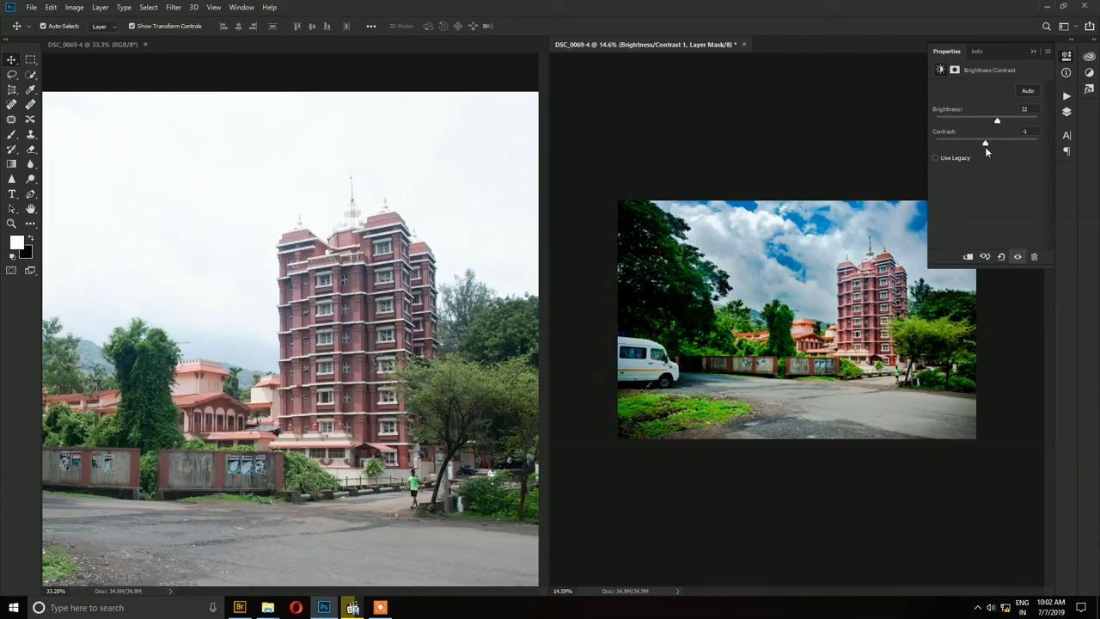
pyautogui.click(1034, 52)
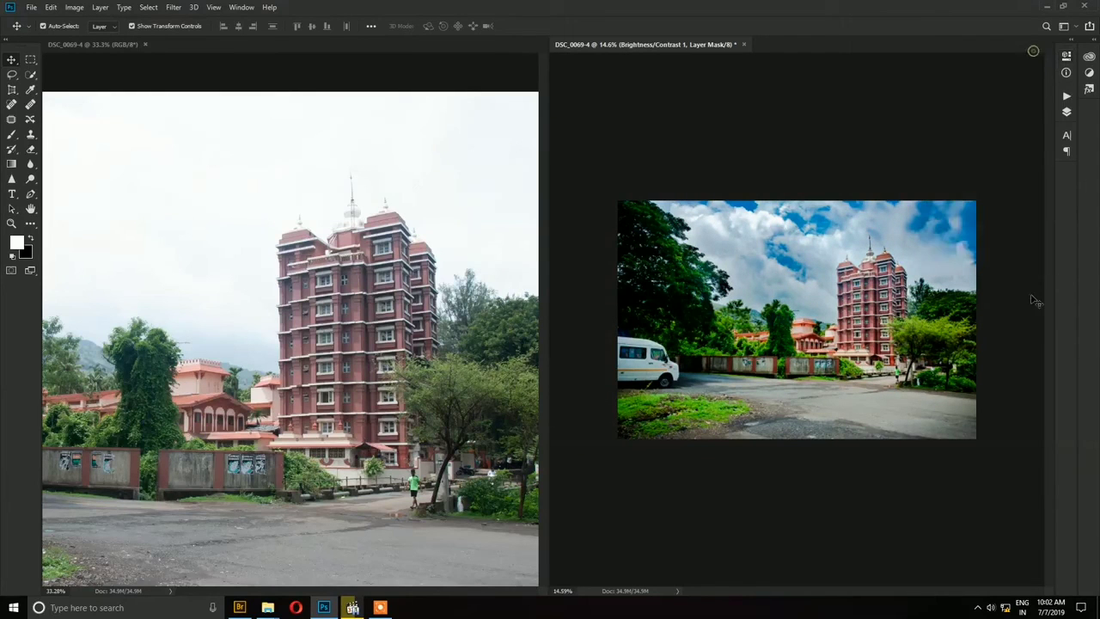
# Add a Curves adjustment layer to the edited photo and raise the RGB curve slightly at input 127
pyautogui.click(1066, 111)
pyautogui.click(988, 459)
pyautogui.click(1006, 312)
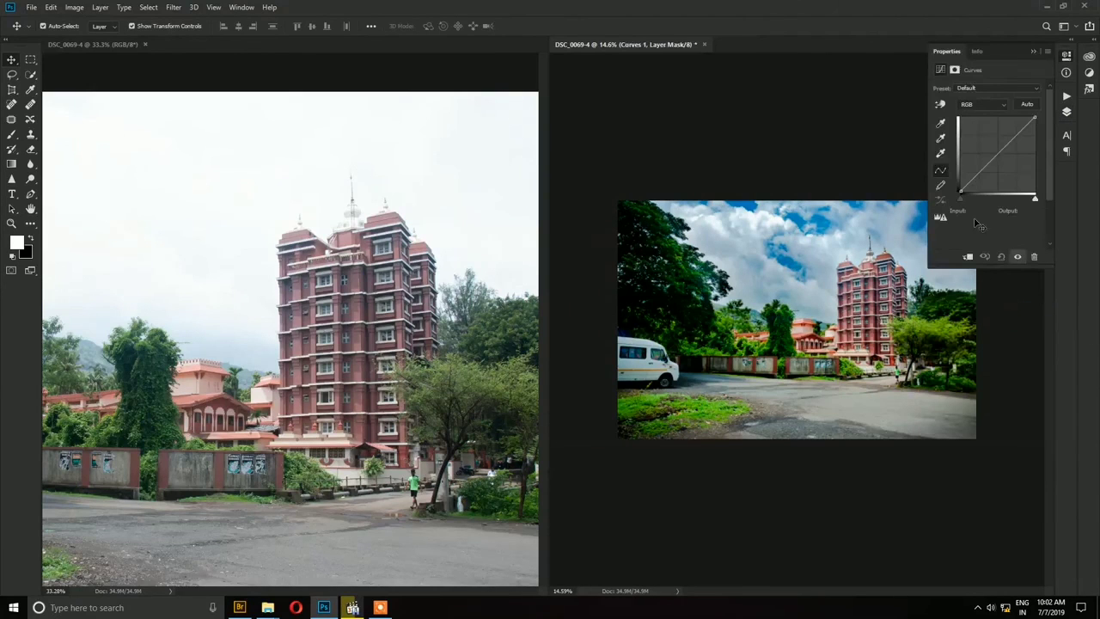
pyautogui.moveTo(996, 147); pyautogui.dragTo(998, 148)
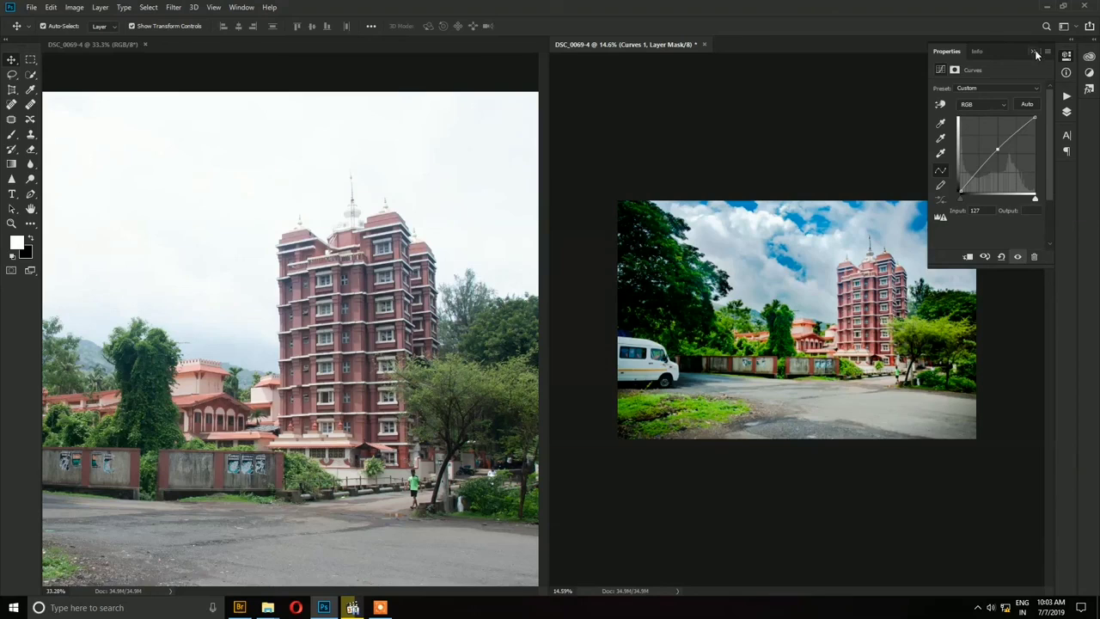
pyautogui.click(1035, 52)
# Examine the brightened photo's building and sky up close against the unedited original
pyautogui.scroll(5, 866, 306)
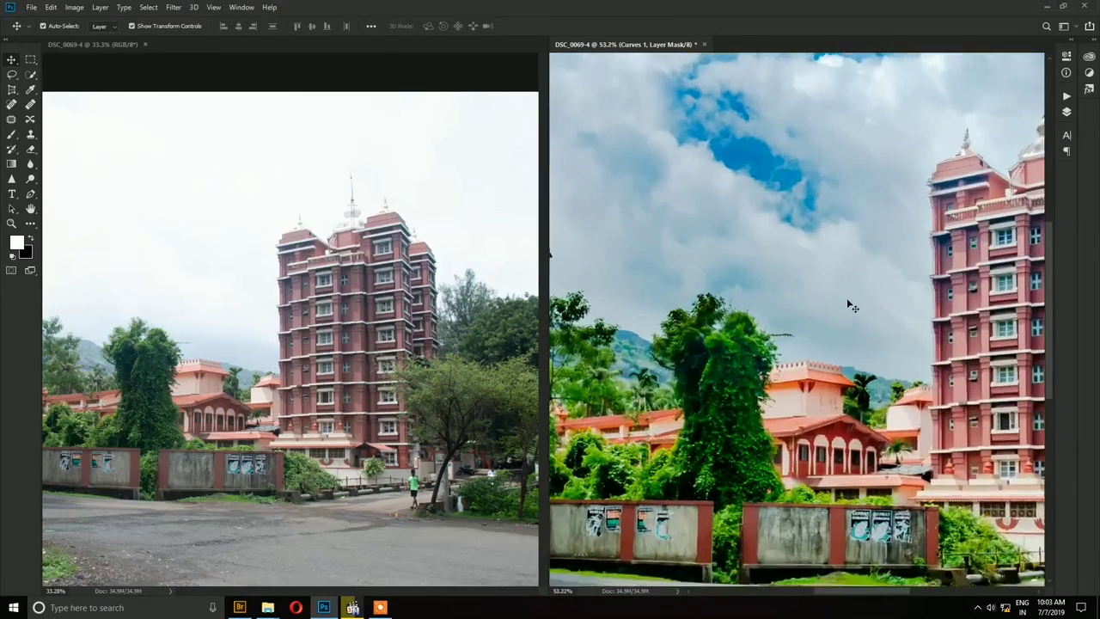
pyautogui.scroll(-3, 848, 305)
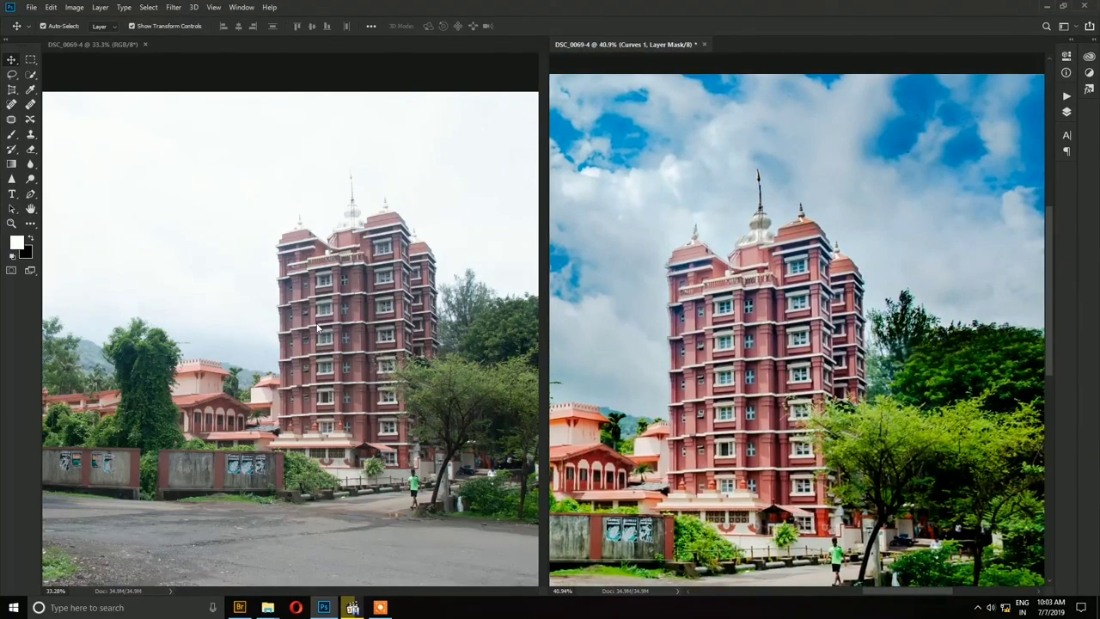
pyautogui.click(314, 327)
pyautogui.scroll(-3, 326, 331)
pyautogui.scroll(3, 344, 336)
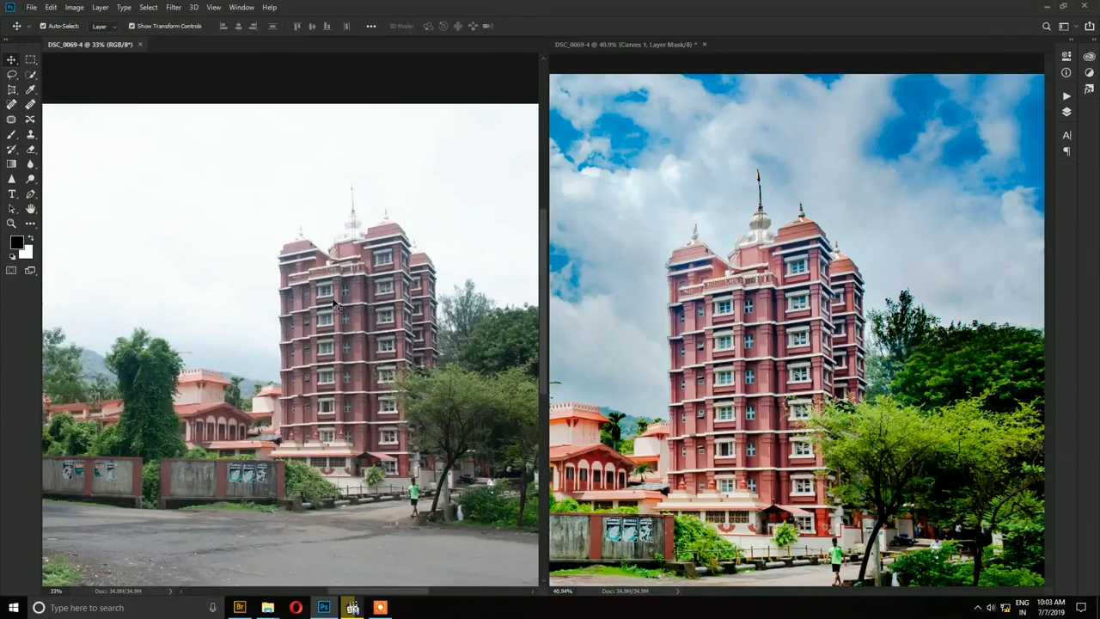
# Compare the whole unedited original with the whole brightened photo side by side at a similar display size
pyautogui.scroll(-3, 396, 347)
pyautogui.scroll(-3, 343, 336)
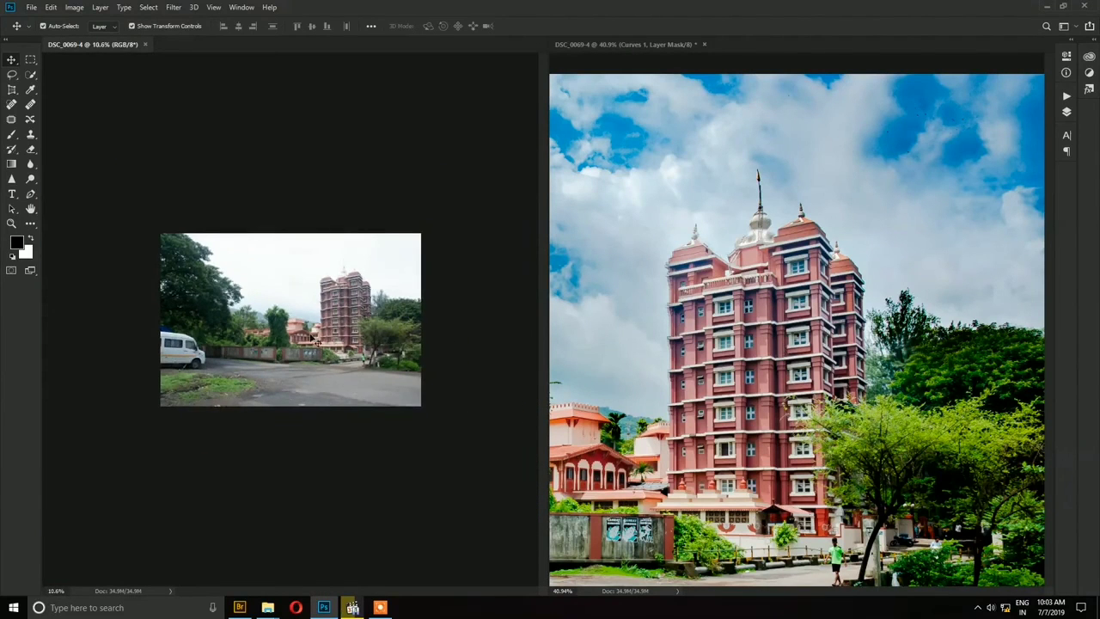
pyautogui.scroll(2, 364, 336)
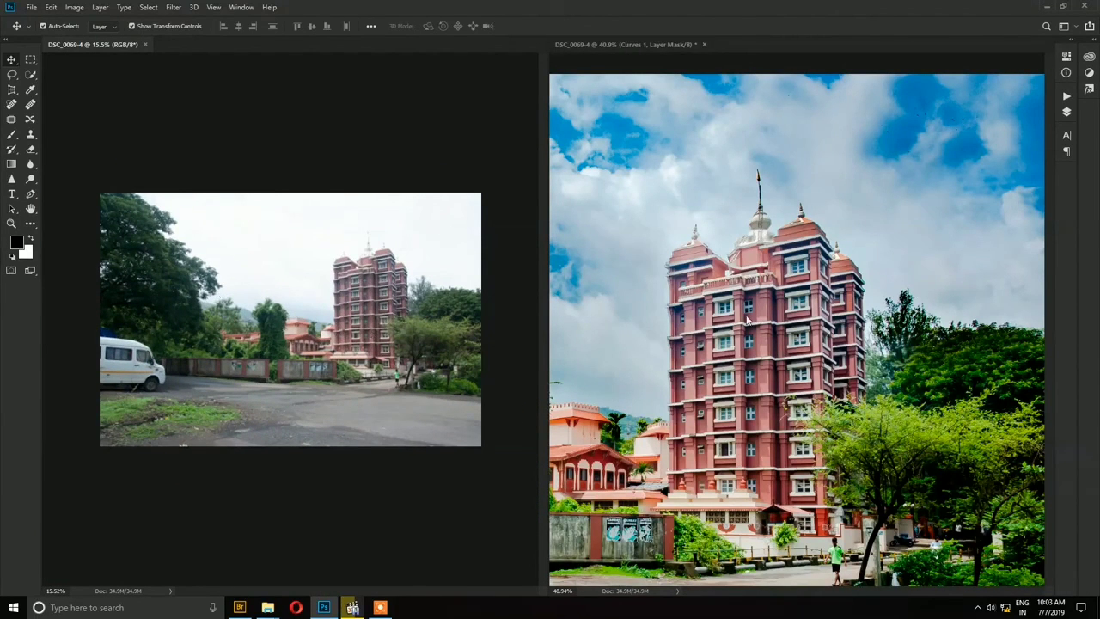
pyautogui.scroll(-3, 748, 321)
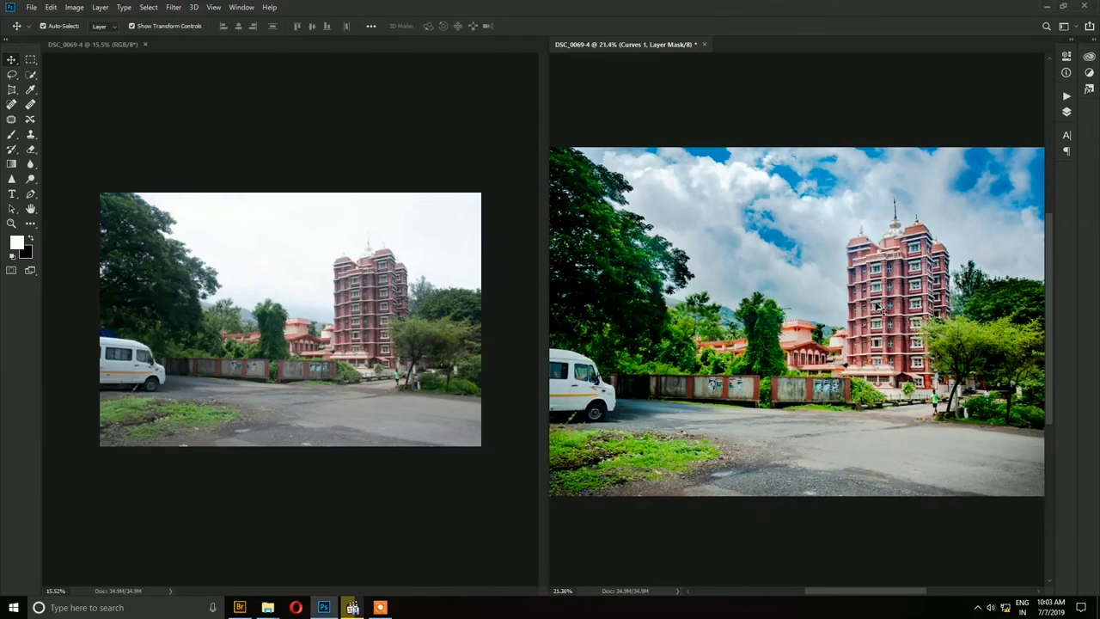
pyautogui.scroll(-1, 845, 359)
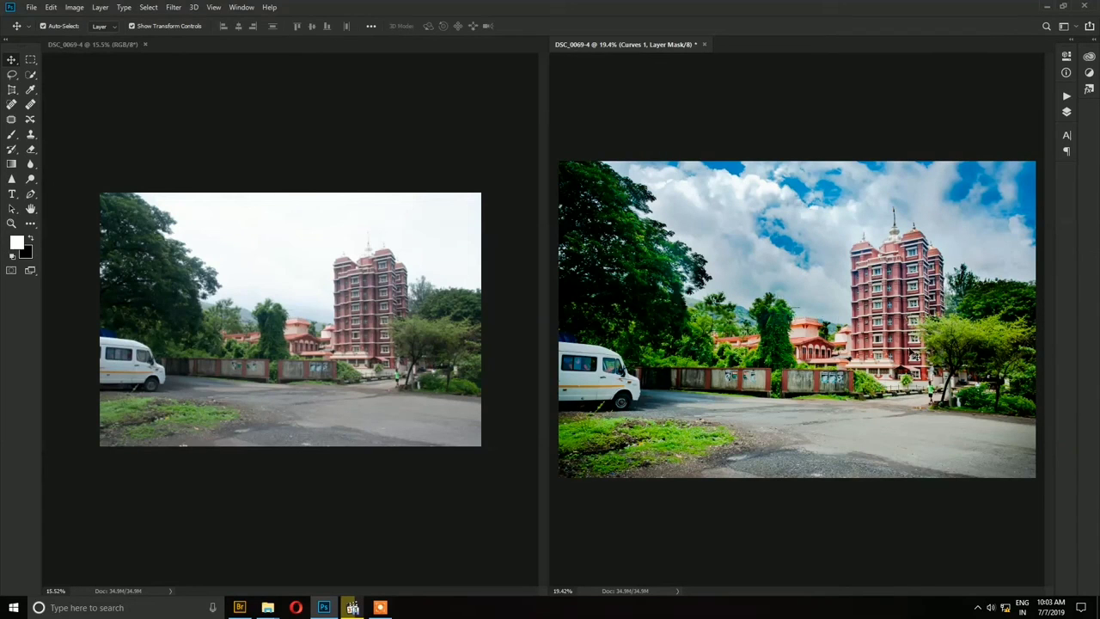
pyautogui.click(297, 325)
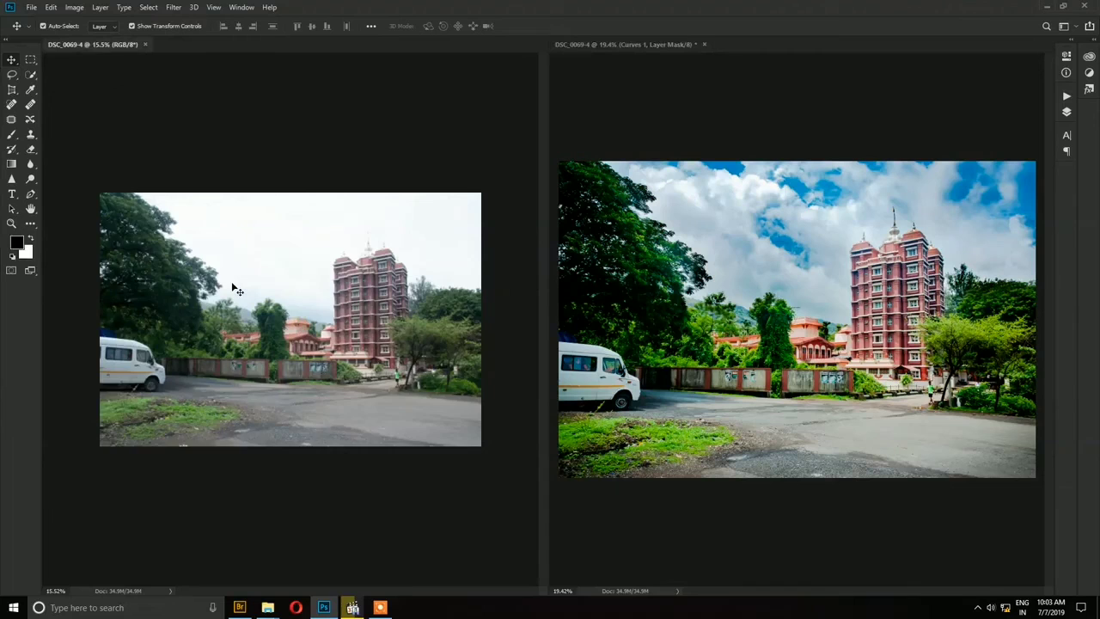
pyautogui.scroll(3, 297, 325)
pyautogui.scroll(-2, 258, 305)
pyautogui.scroll(3, 367, 317)
pyautogui.scroll(-2, 334, 260)
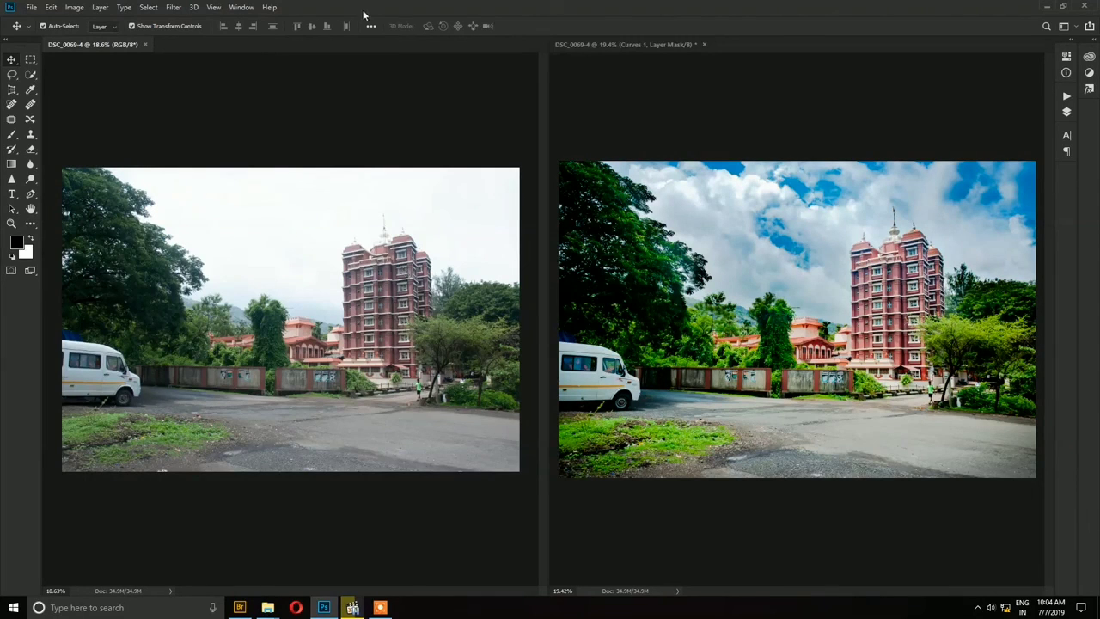
pyautogui.scroll(5, 634, 290)
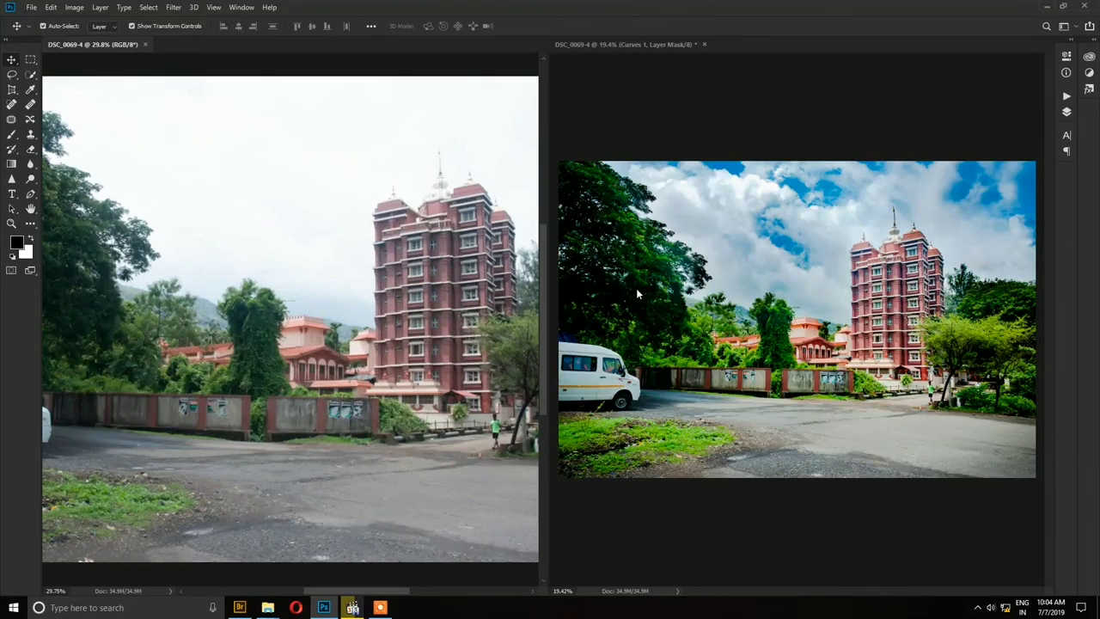
pyautogui.scroll(-4, 640, 287)
pyautogui.scroll(-3, 699, 311)
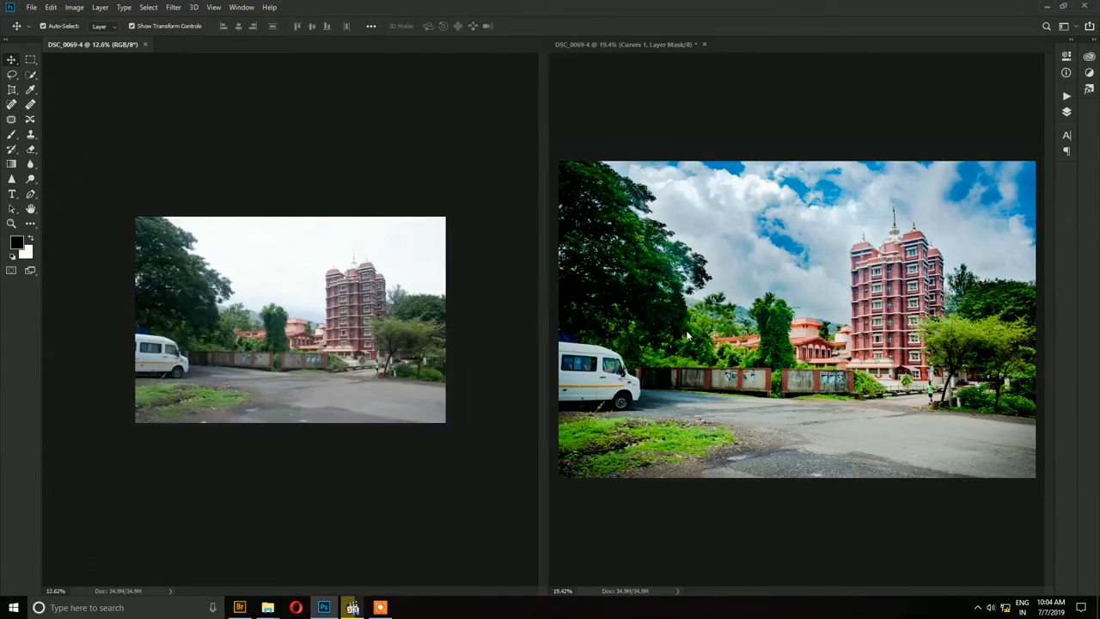
pyautogui.scroll(3, 504, 287)
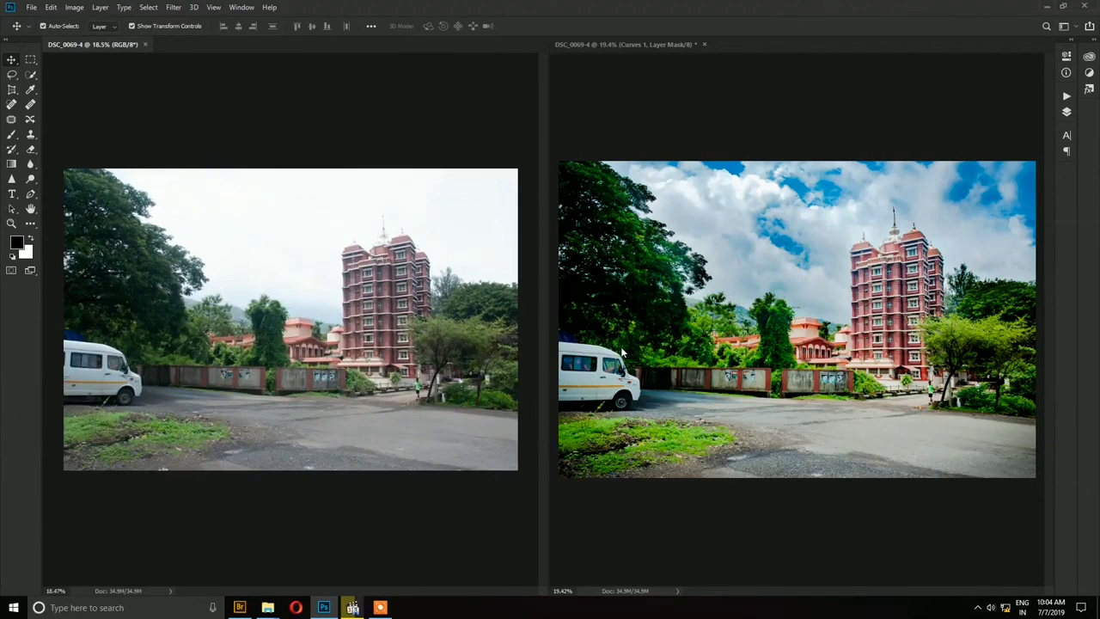